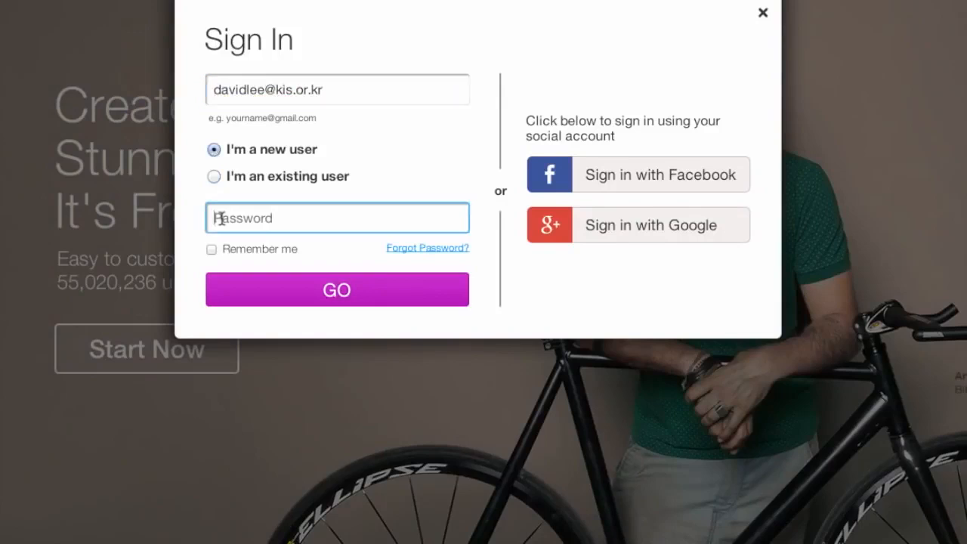
Submit the new-user sign-in form, choose Business & Services with the Community & Education subcategory, and show its templates
{"action": "left_click", "coordinate": [283, 292]}
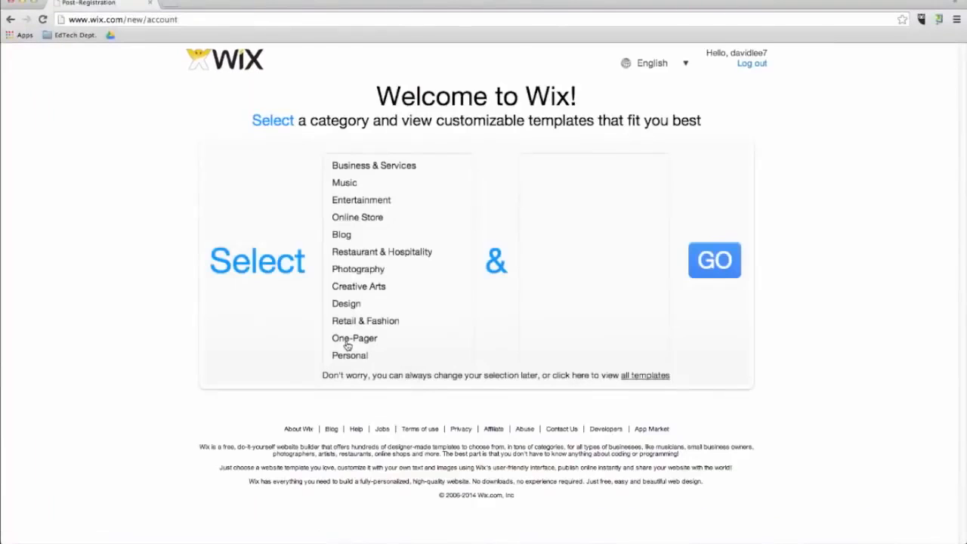
{"action": "left_click", "coordinate": [403, 165]}
{"action": "left_click", "coordinate": [573, 235]}
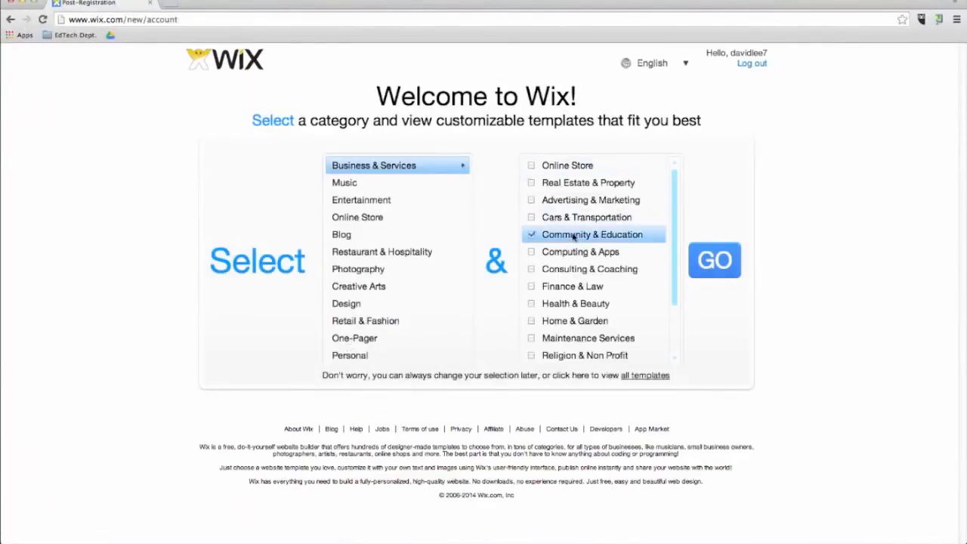
{"action": "left_click", "coordinate": [722, 262]}
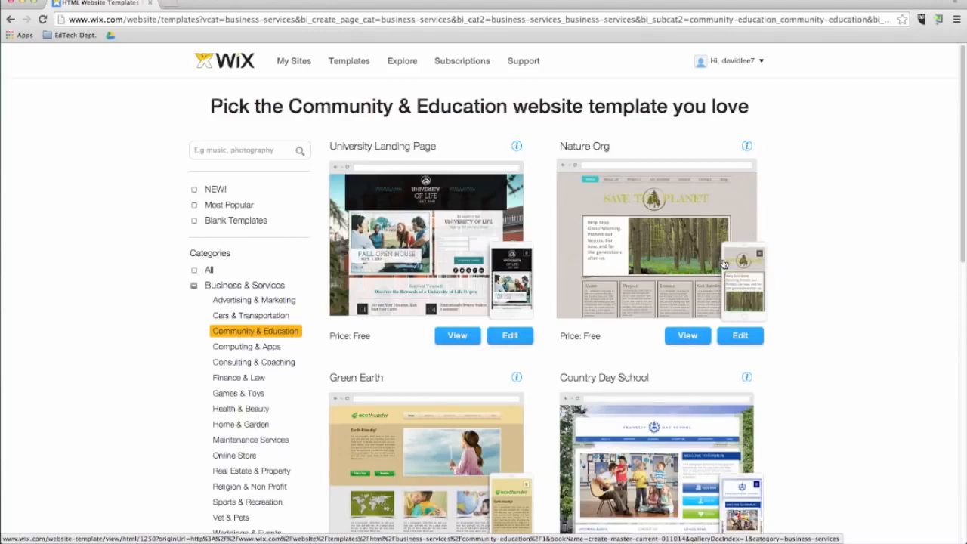
Browse the Community & Education templates and open the Preschool template for viewing
{"action": "scroll", "coordinate": [578, 293], "scroll_direction": "down", "scroll_amount": 3}
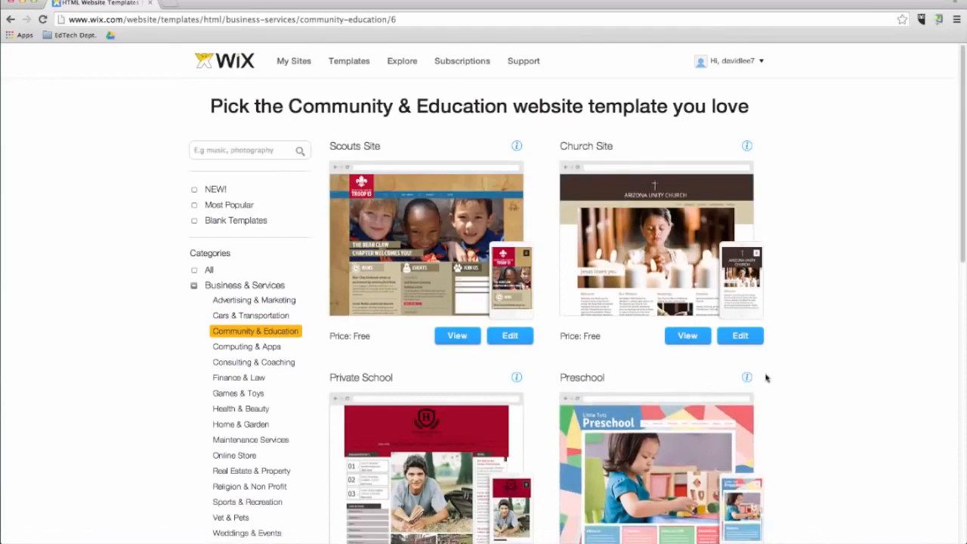
{"action": "scroll", "coordinate": [765, 377], "scroll_direction": "down", "scroll_amount": 4}
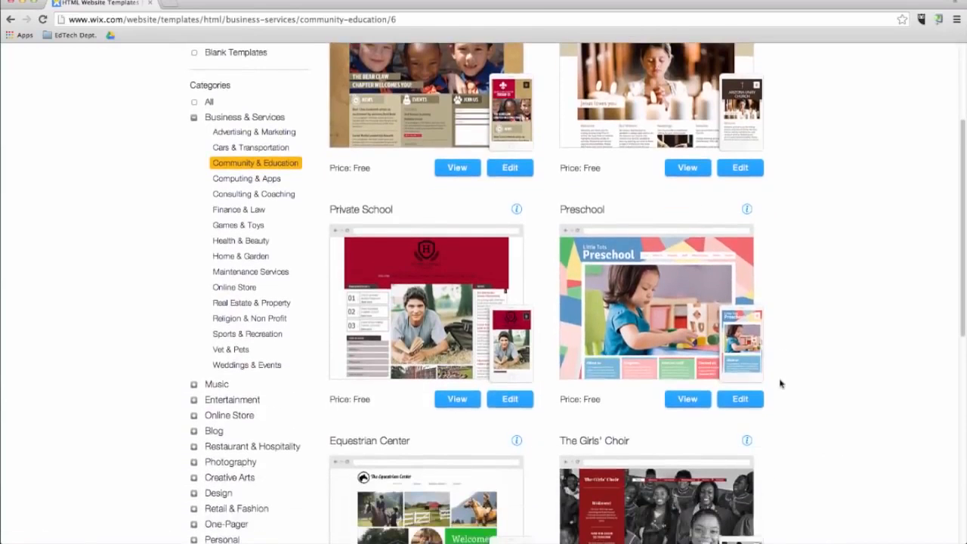
{"action": "scroll", "coordinate": [780, 384], "scroll_direction": "down", "scroll_amount": 3}
{"action": "scroll", "coordinate": [780, 384], "scroll_direction": "up", "scroll_amount": 1}
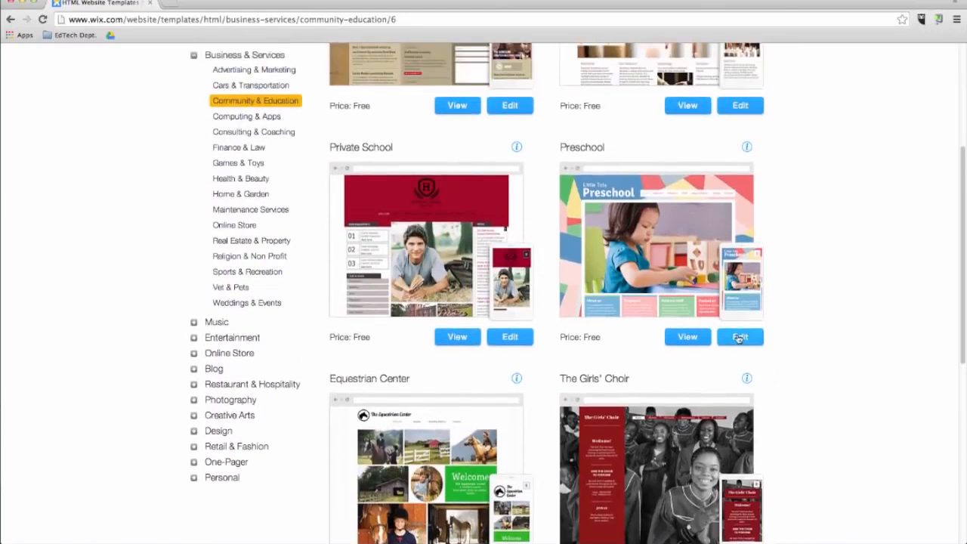
{"action": "left_click", "coordinate": [739, 340]}
{"action": "left_click", "coordinate": [685, 335]}
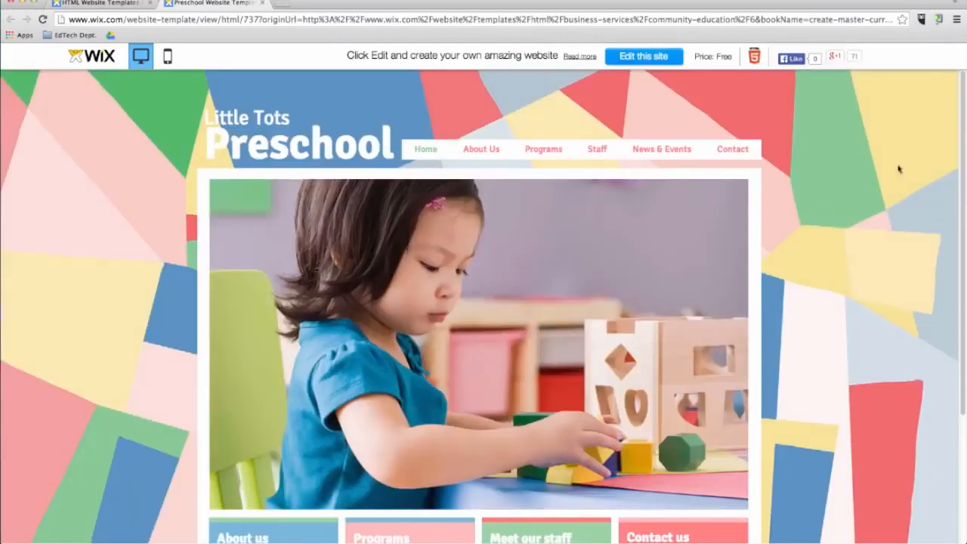
Examine the Preschool template's Programs, Staff and Contact pages
{"action": "scroll", "coordinate": [691, 345], "scroll_direction": "down", "scroll_amount": 3}
{"action": "left_click", "coordinate": [452, 438]}
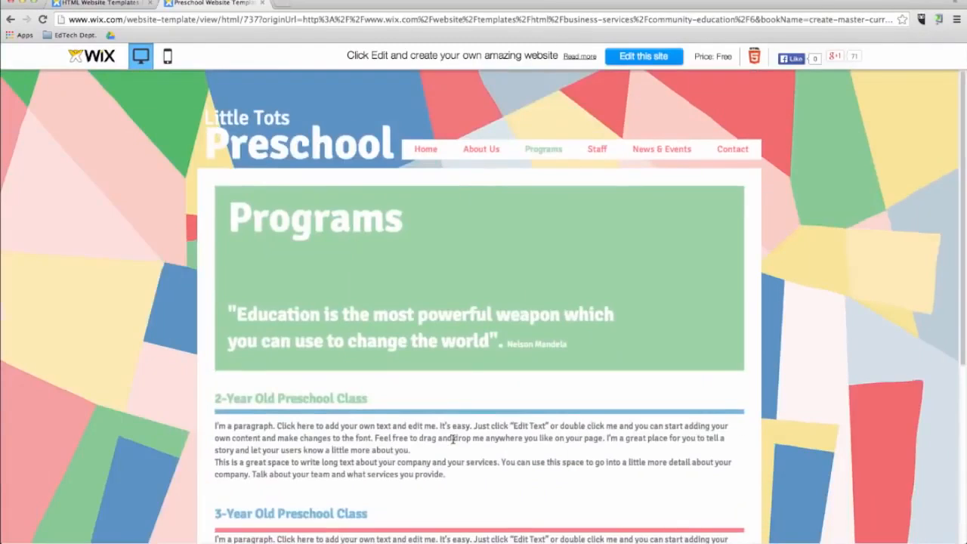
{"action": "left_click", "coordinate": [597, 149]}
{"action": "left_click", "coordinate": [728, 154]}
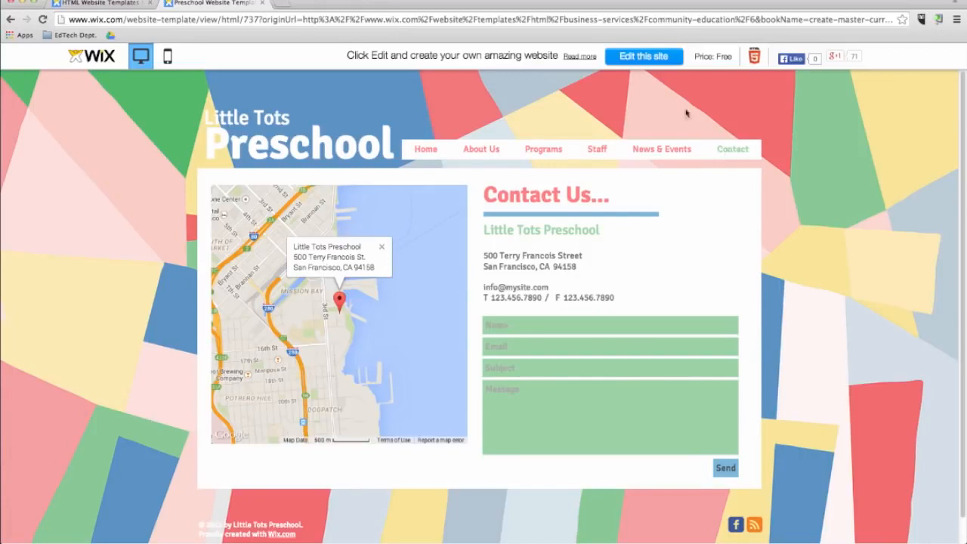
Open the Preschool template for editing and dismiss the welcome video
{"action": "left_click", "coordinate": [641, 57]}
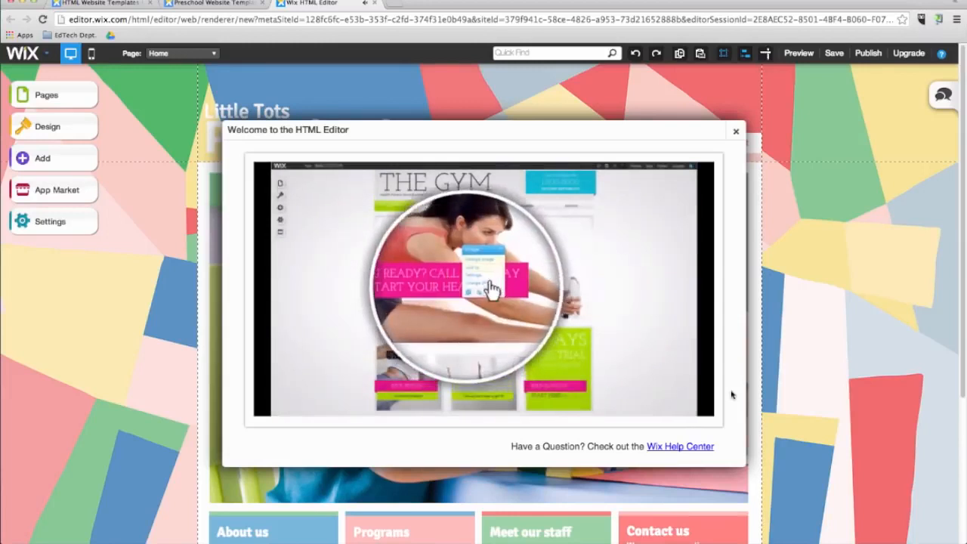
{"action": "left_click", "coordinate": [735, 131]}
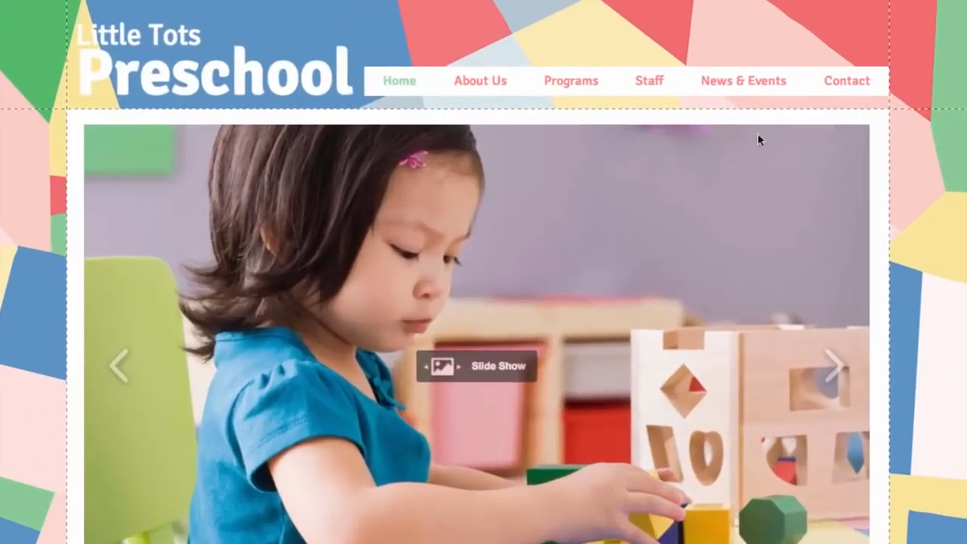
Try moving the home page slideshow around, and shift the site's navigation menu slightly upward
{"action": "left_click_drag", "start_coordinate": [538, 235], "coordinate": [713, 216]}
{"action": "left_click_drag", "start_coordinate": [819, 188], "coordinate": [527, 209]}
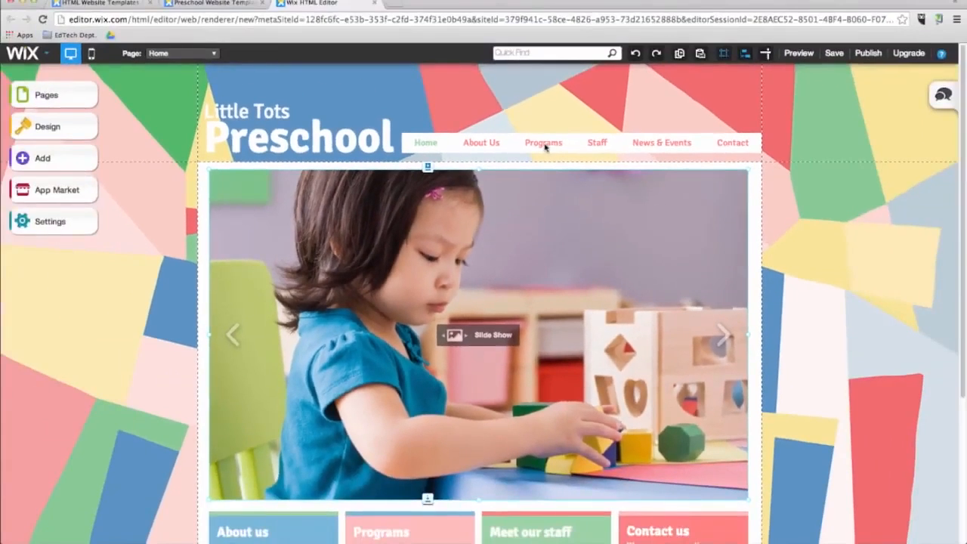
{"action": "left_click", "coordinate": [573, 85]}
{"action": "mouse_move", "coordinate": [543, 145]}
{"action": "left_mouse_down"}
{"action": "mouse_move", "coordinate": [539, 190]}
{"action": "mouse_move", "coordinate": [544, 140]}
{"action": "left_mouse_up"}
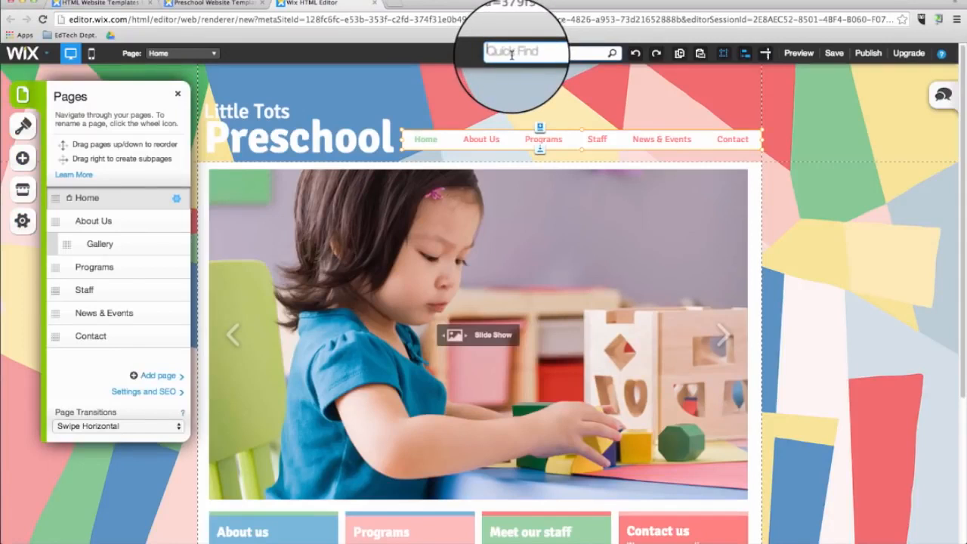
Search the editor for "contact", look over the suggestions, and dismiss the search
{"action": "type", "text": "contact"}
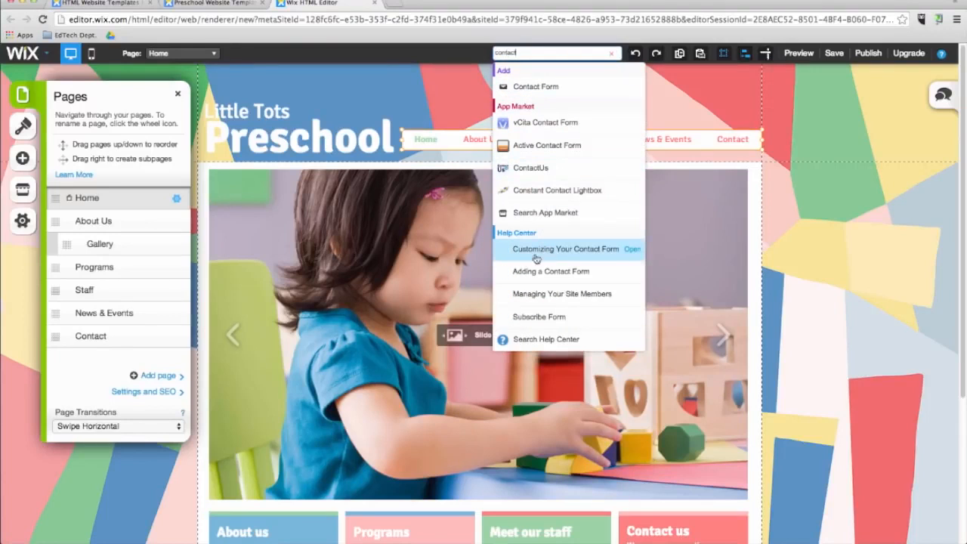
{"action": "left_click", "coordinate": [660, 73]}
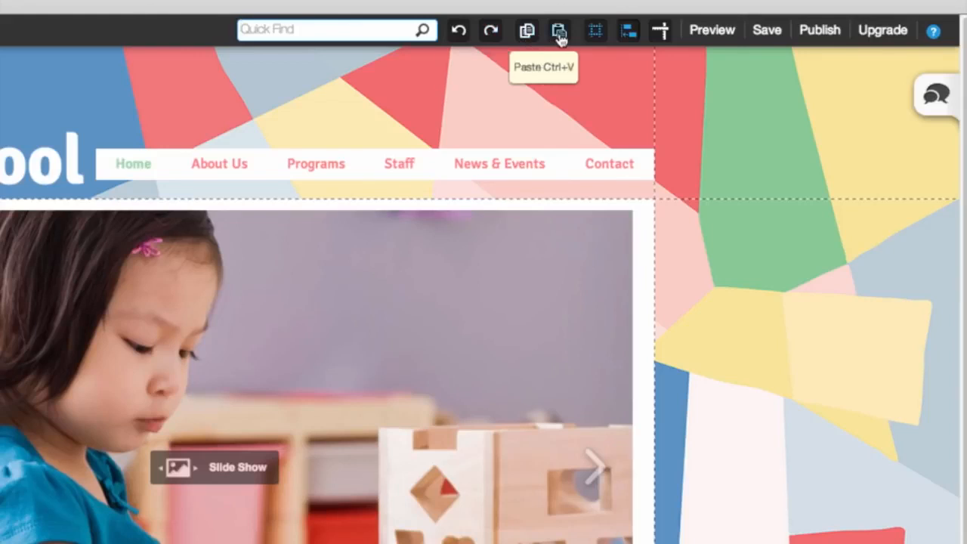
Toggle the page gridlines off and on, and look over the home page down to its footer
{"action": "left_click", "coordinate": [600, 40]}
{"action": "left_click", "coordinate": [601, 40]}
{"action": "left_click", "coordinate": [601, 41]}
{"action": "left_click", "coordinate": [601, 40]}
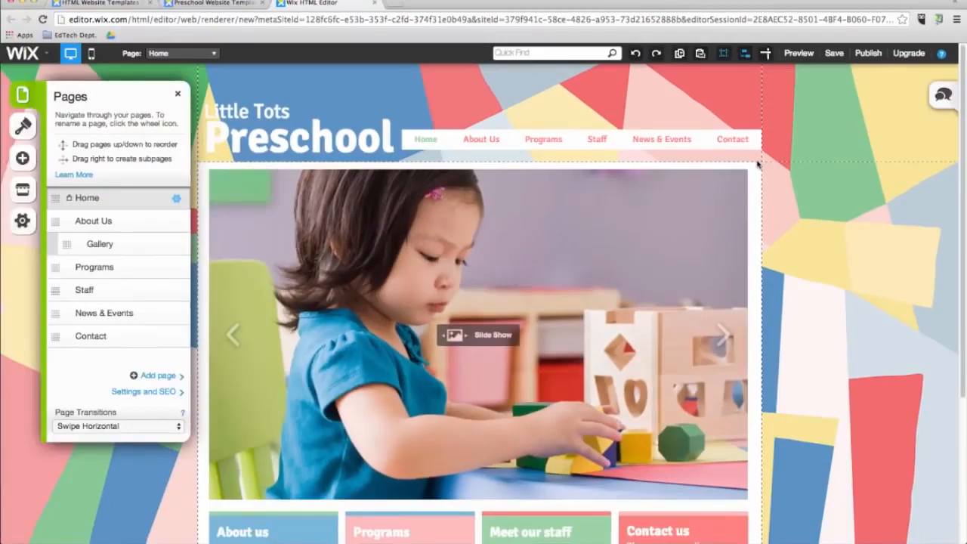
{"action": "scroll", "coordinate": [793, 255], "scroll_direction": "down", "scroll_amount": 5}
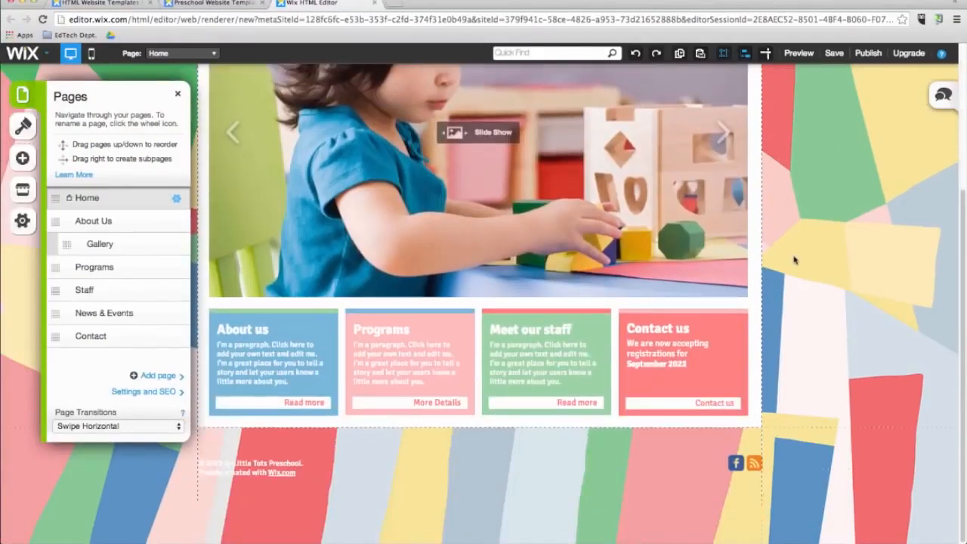
{"action": "scroll", "coordinate": [793, 259], "scroll_direction": "up", "scroll_amount": 5}
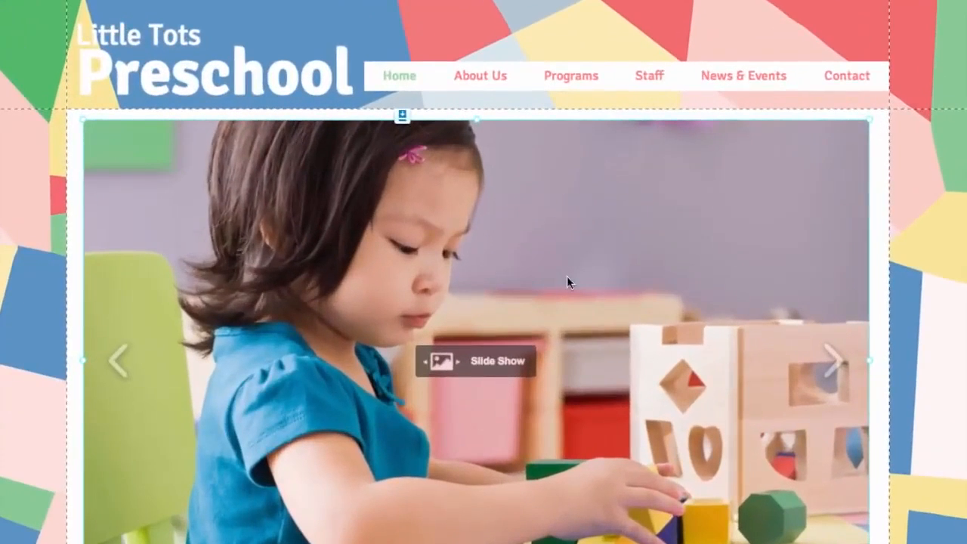
Nudge the home page slideshow, and shift the Programs text box slightly within its pink card
{"action": "mouse_move", "coordinate": [556, 281]}
{"action": "left_mouse_down"}
{"action": "mouse_move", "coordinate": [569, 272]}
{"action": "mouse_move", "coordinate": [546, 276]}
{"action": "mouse_move", "coordinate": [563, 276]}
{"action": "left_mouse_up"}
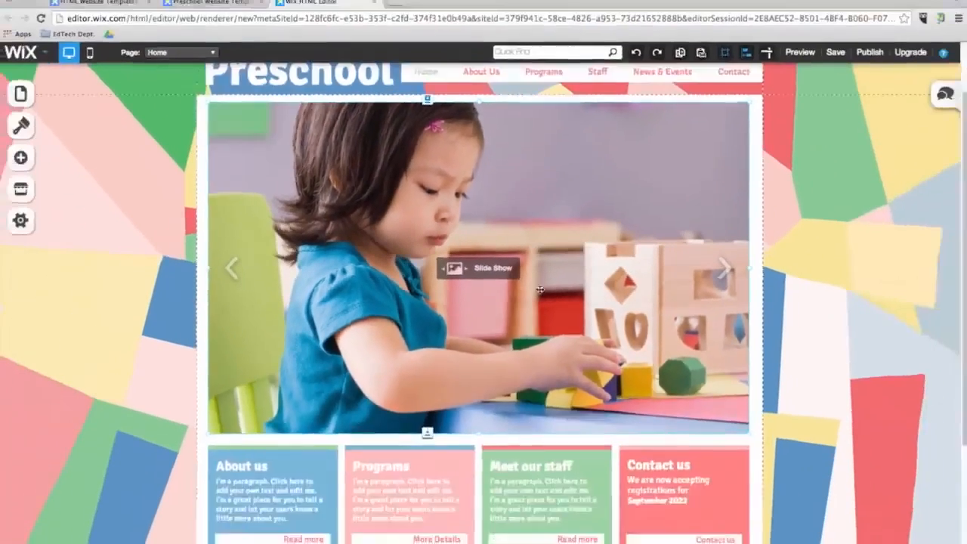
{"action": "scroll", "coordinate": [522, 259], "scroll_direction": "down", "scroll_amount": 3}
{"action": "left_click", "coordinate": [369, 349]}
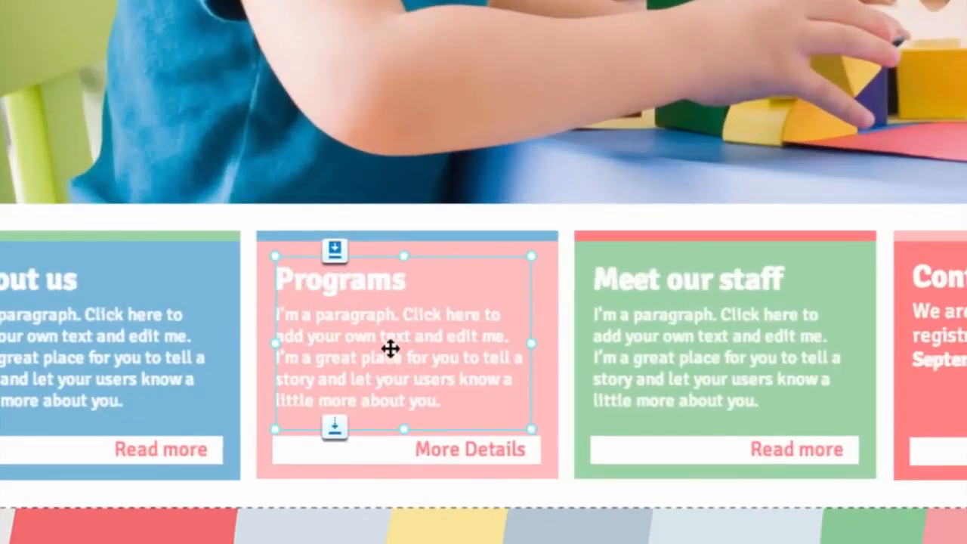
{"action": "mouse_move", "coordinate": [390, 348]}
{"action": "left_mouse_down"}
{"action": "mouse_move", "coordinate": [395, 337]}
{"action": "mouse_move", "coordinate": [395, 346]}
{"action": "left_mouse_up"}
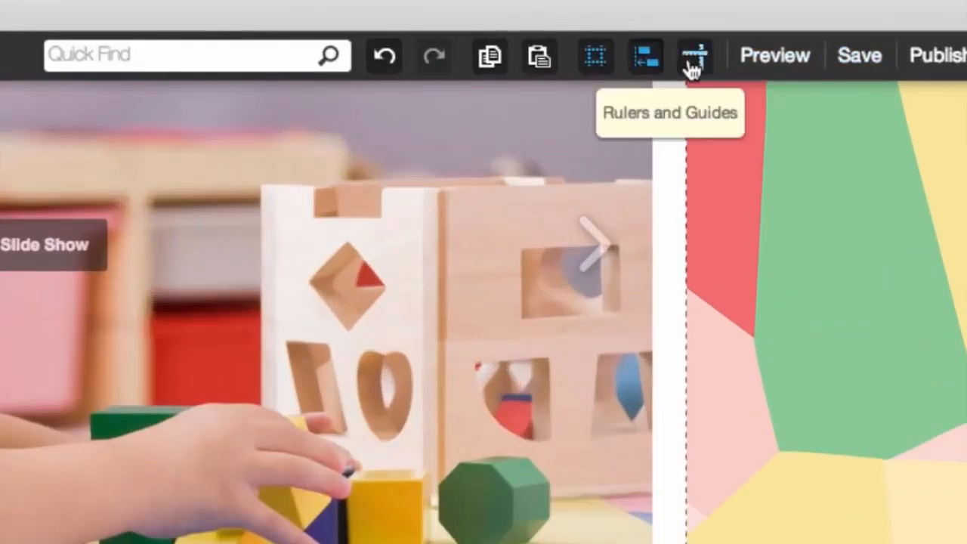
Turn on the rulers and guides, and dismiss the Rulers information message
{"action": "left_click", "coordinate": [693, 64]}
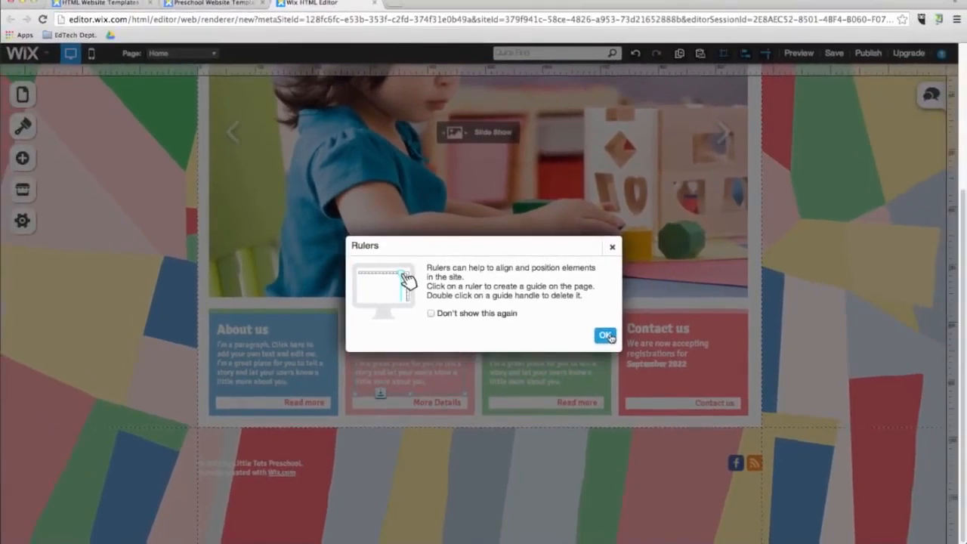
{"action": "left_click", "coordinate": [607, 337]}
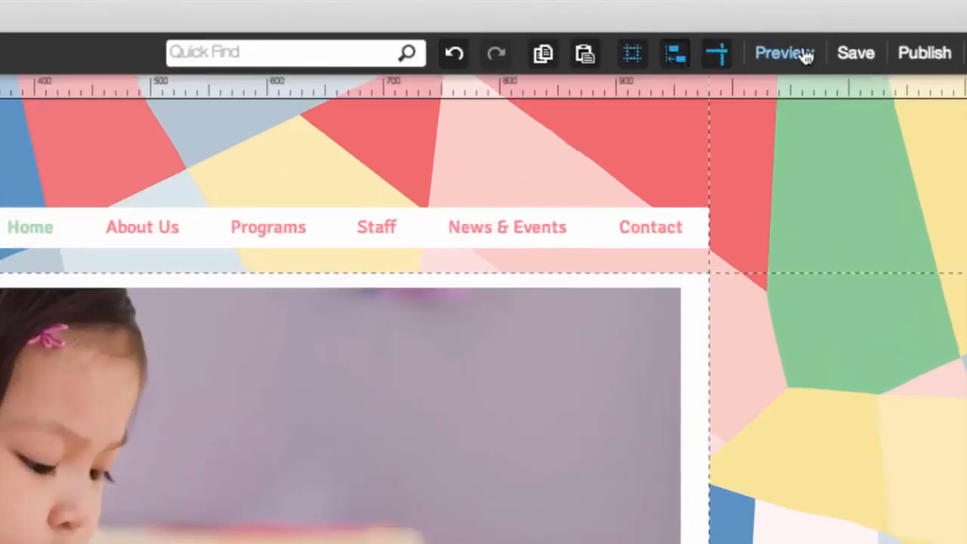
Preview the site, go to the Gallery page under About Us, and view the middle photo of the first row enlarged
{"action": "left_click", "coordinate": [805, 53]}
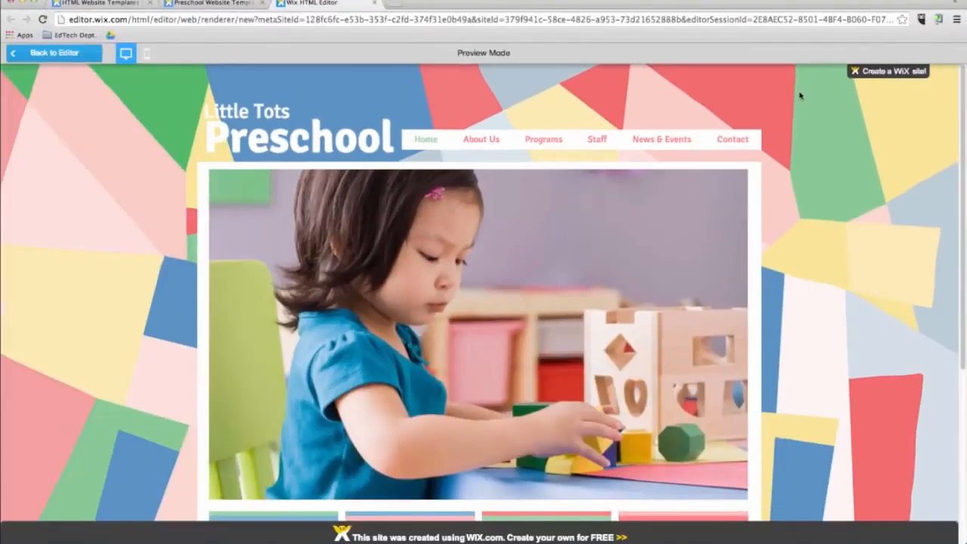
{"action": "mouse_move", "coordinate": [482, 139]}
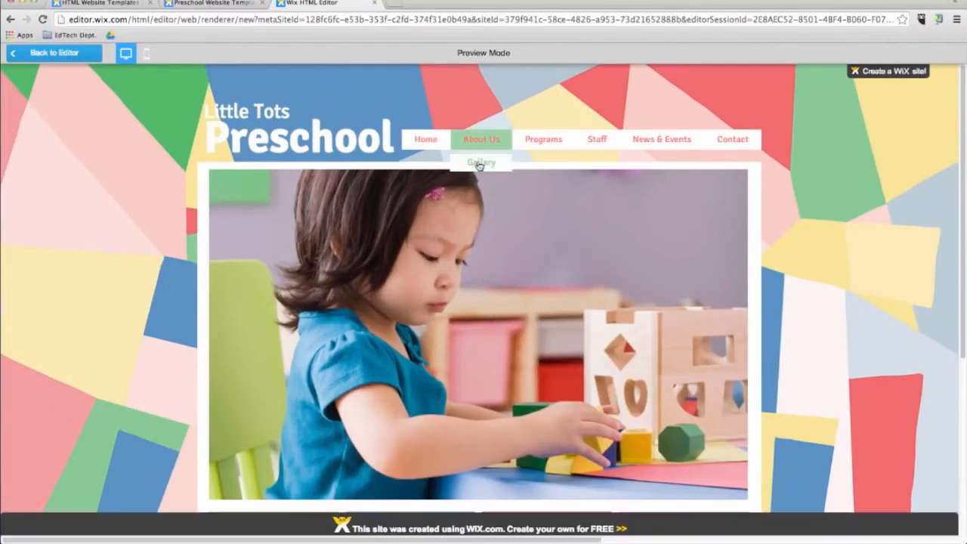
{"action": "left_click", "coordinate": [480, 163]}
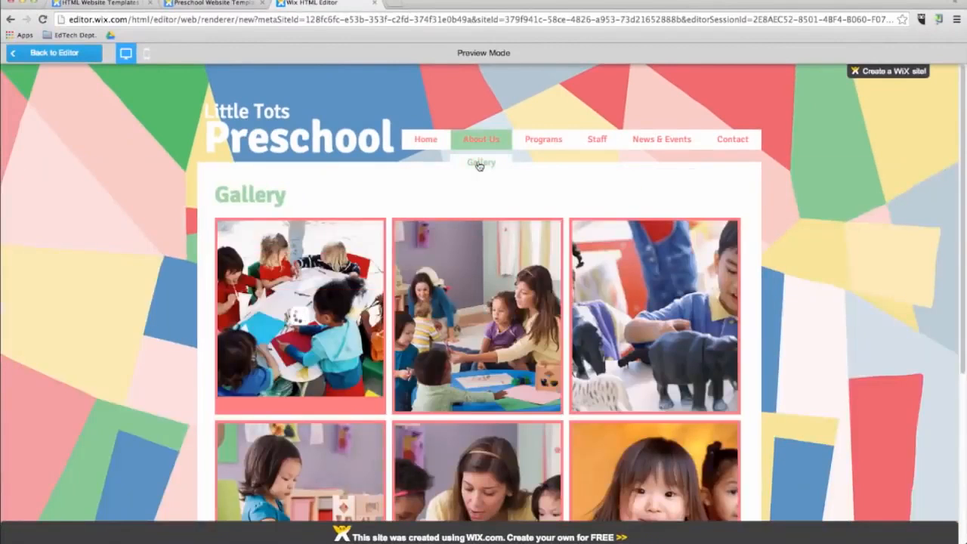
{"action": "left_click", "coordinate": [469, 303]}
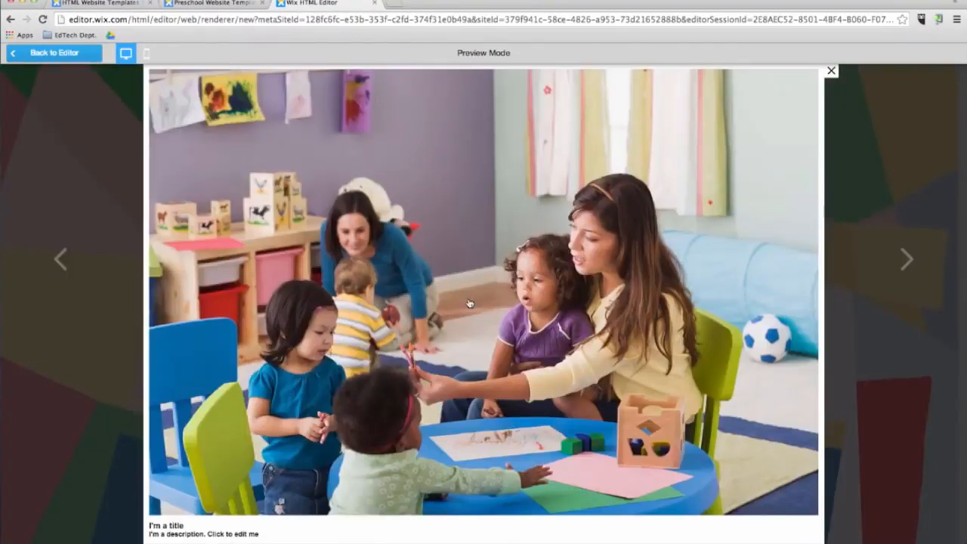
{"action": "left_click", "coordinate": [831, 71]}
View the last photo in the gallery's second row enlarged, close it, and return to the editor
{"action": "scroll", "coordinate": [835, 210], "scroll_direction": "down", "scroll_amount": 5}
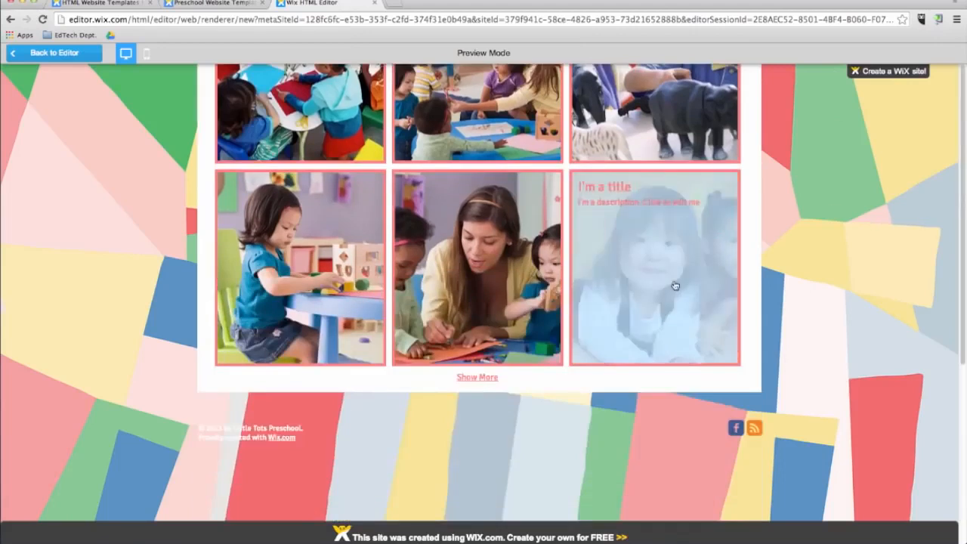
{"action": "left_click", "coordinate": [673, 285]}
{"action": "left_click", "coordinate": [831, 71]}
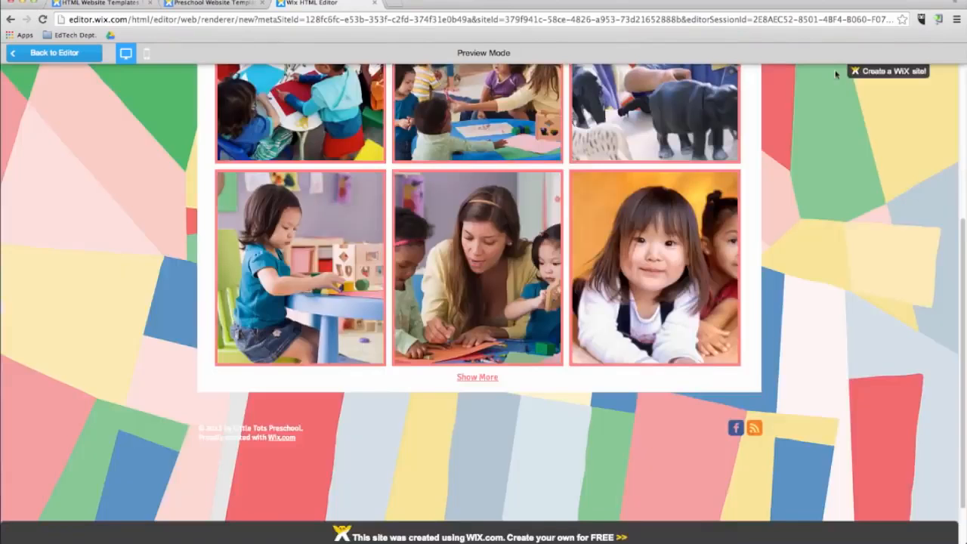
{"action": "scroll", "coordinate": [834, 201], "scroll_direction": "up", "scroll_amount": 5}
{"action": "left_click", "coordinate": [55, 53]}
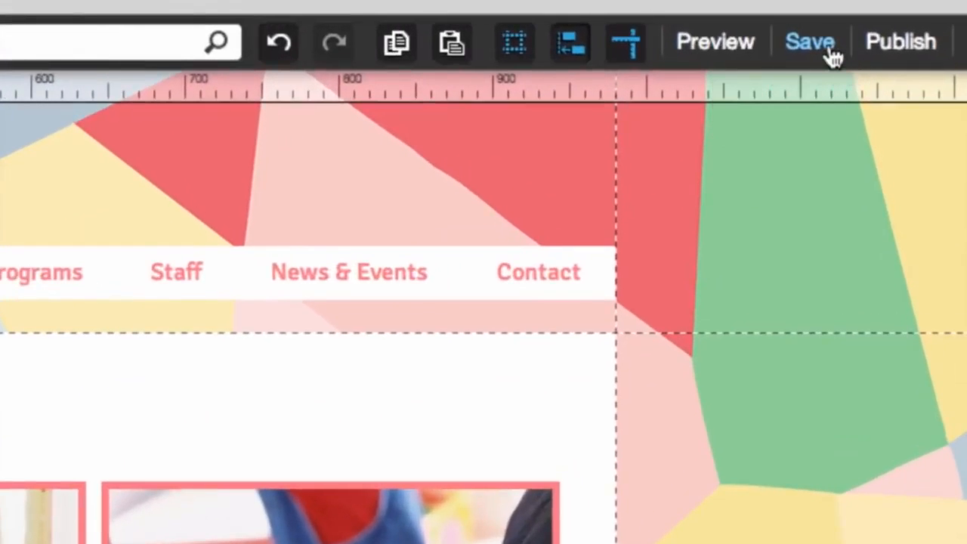
Save the site under the name "classsite" and dismiss the save confirmation
{"action": "left_click", "coordinate": [831, 54]}
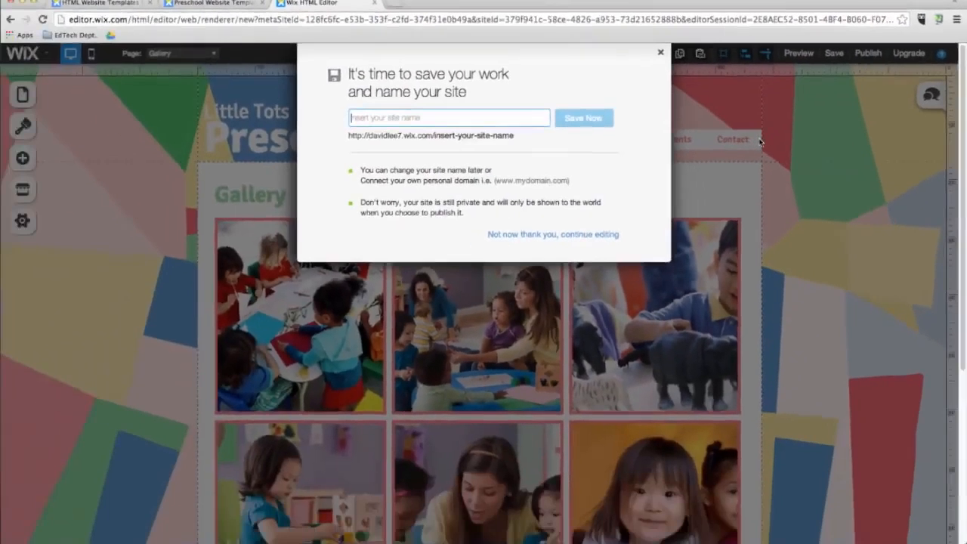
{"action": "left_click", "coordinate": [503, 112]}
{"action": "type", "text": "class"}
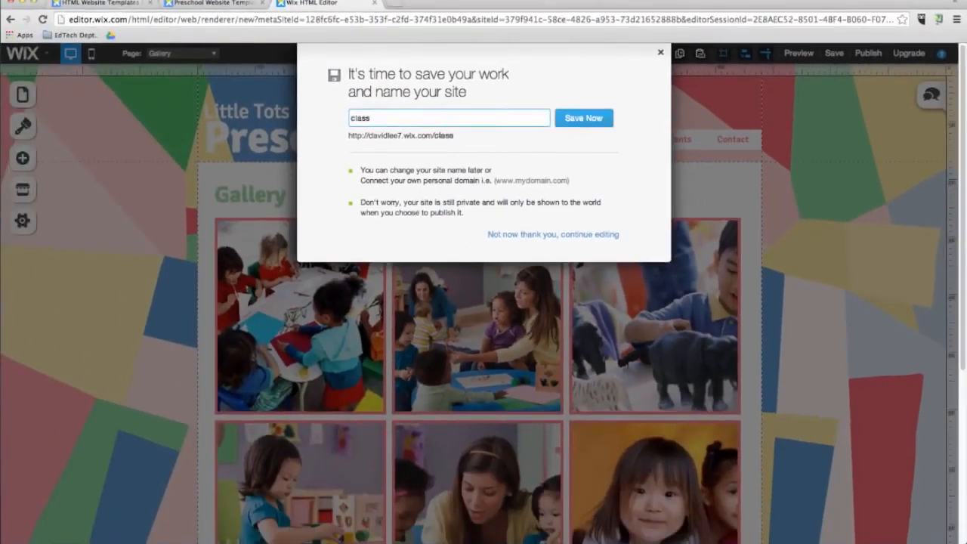
{"action": "type", "text": "site"}
{"action": "left_click", "coordinate": [583, 119]}
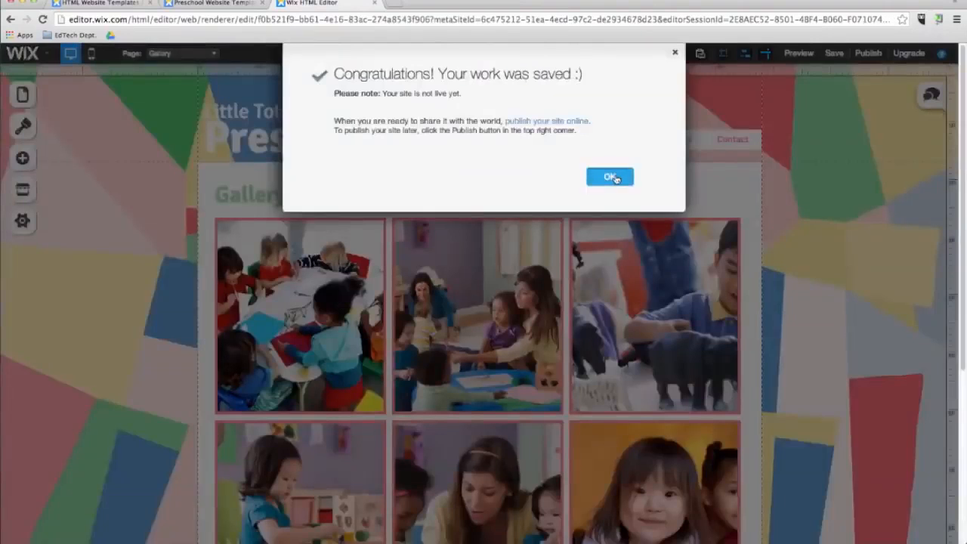
{"action": "left_click", "coordinate": [616, 179]}
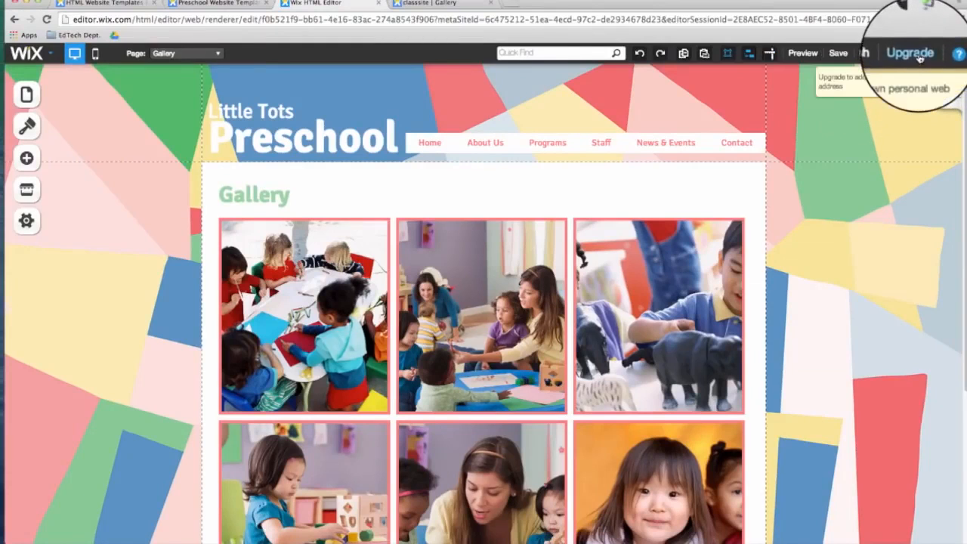
Open the premium upgrade plans and examine the yearly prices and feature comparison
{"action": "left_click", "coordinate": [910, 53]}
{"action": "scroll", "coordinate": [361, 356], "scroll_direction": "down", "scroll_amount": 3}
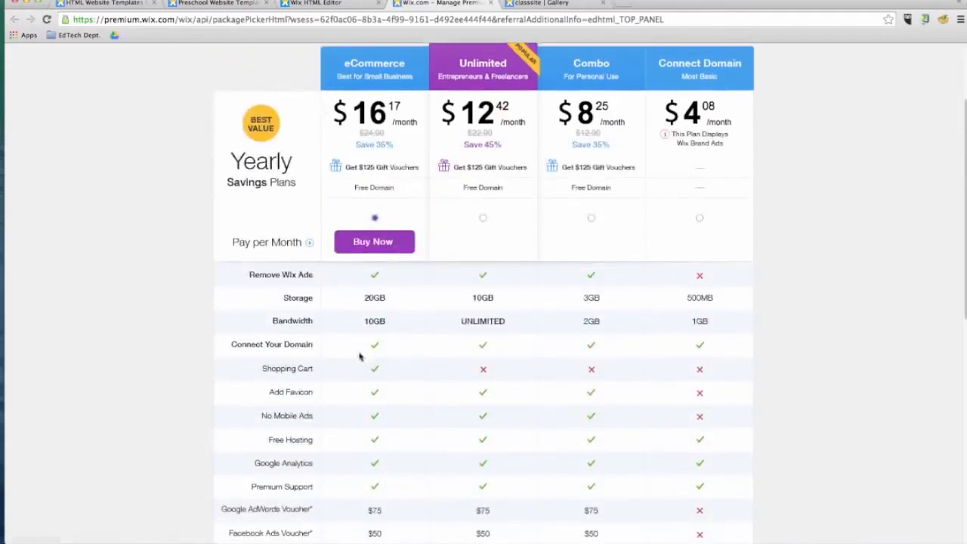
Select the Unlimited plan in the yearly premium plan comparison
{"action": "left_click", "coordinate": [482, 217]}
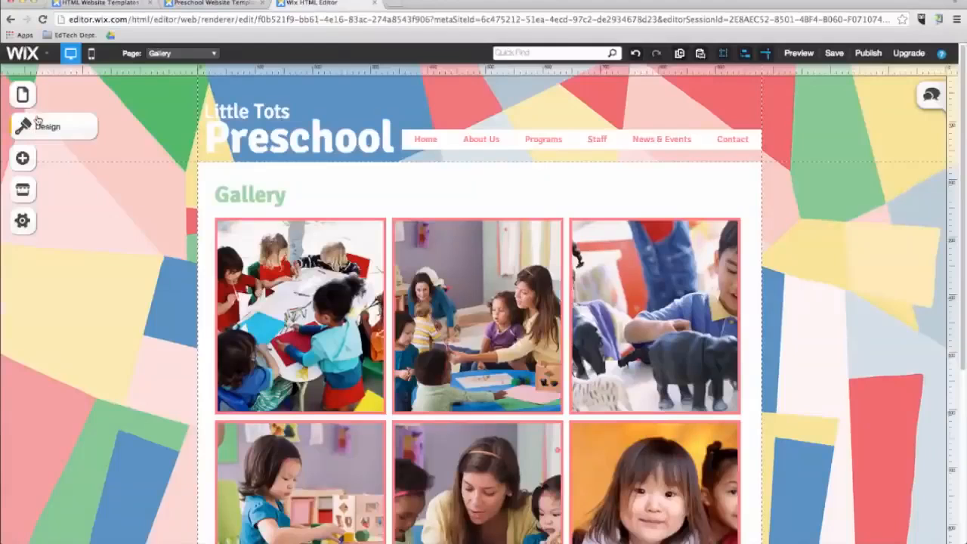
Return to the editor and reorder the site's pages, moving Programs above About Us and News & Events above Staff
{"action": "left_click", "coordinate": [22, 97]}
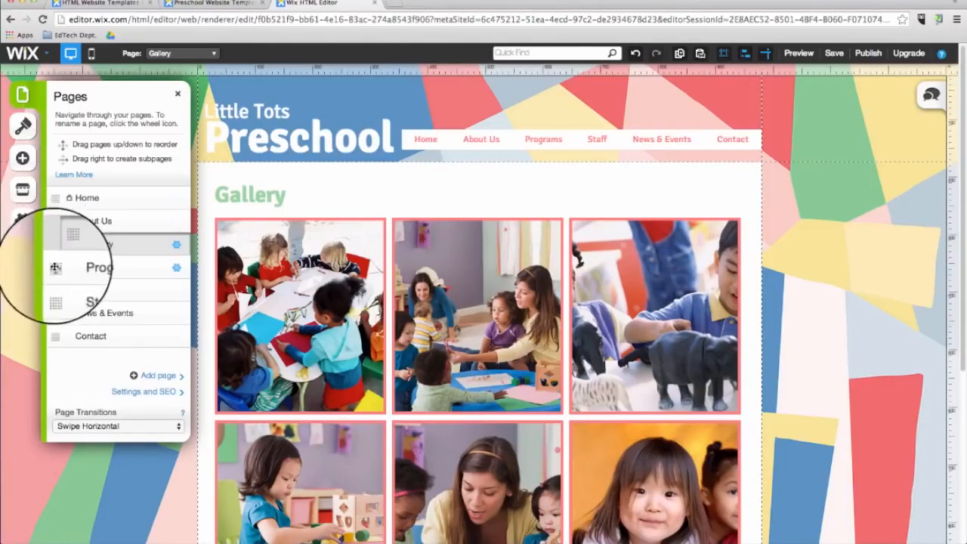
{"action": "left_click_drag", "start_coordinate": [55, 270], "coordinate": [55, 222]}
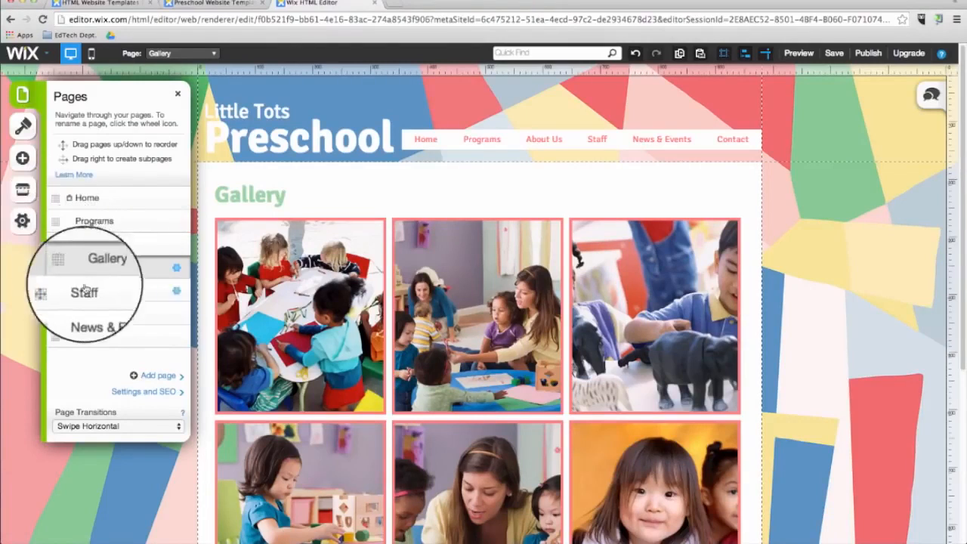
{"action": "left_click_drag", "start_coordinate": [67, 315], "coordinate": [57, 287]}
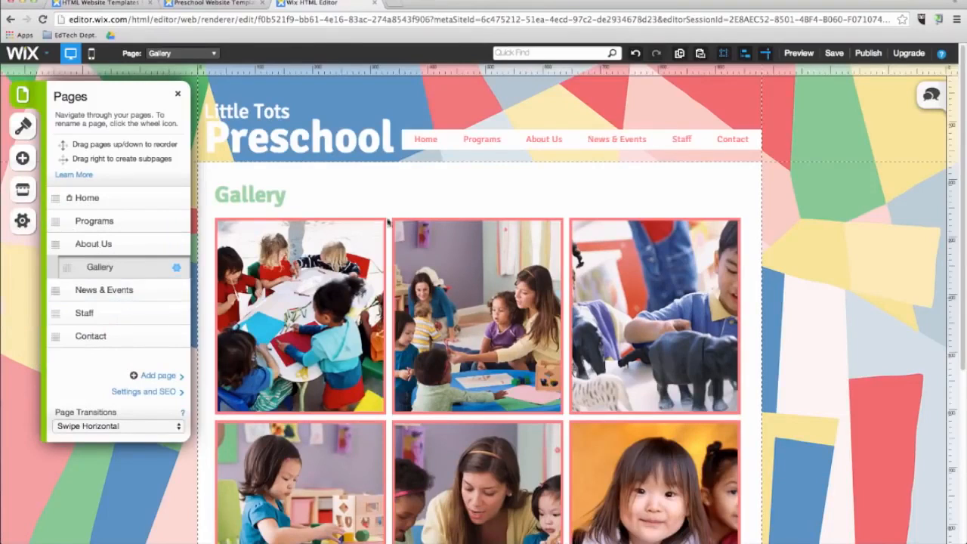
Preview the reordered site, visit the News & Events page, and return to the editor
{"action": "left_click", "coordinate": [798, 53]}
{"action": "left_click", "coordinate": [624, 142]}
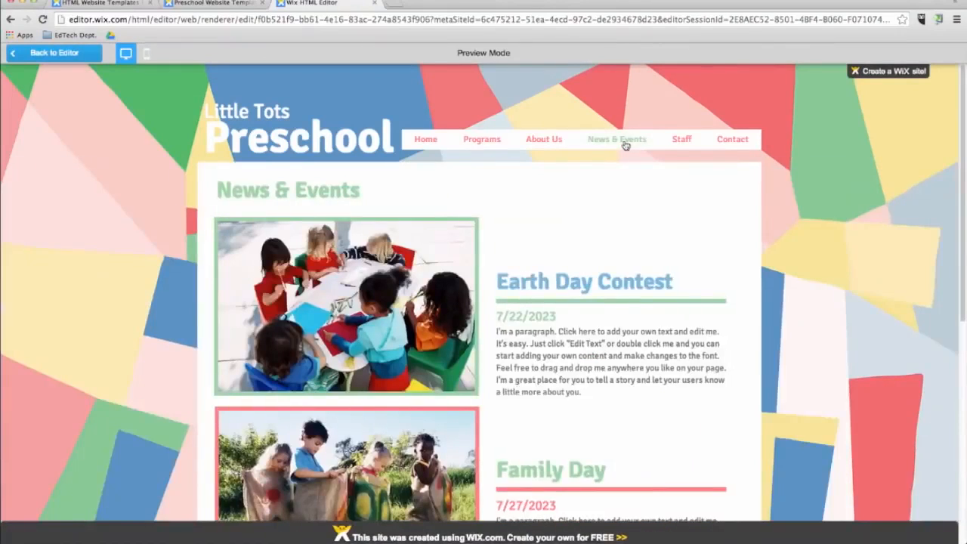
{"action": "left_click", "coordinate": [54, 53]}
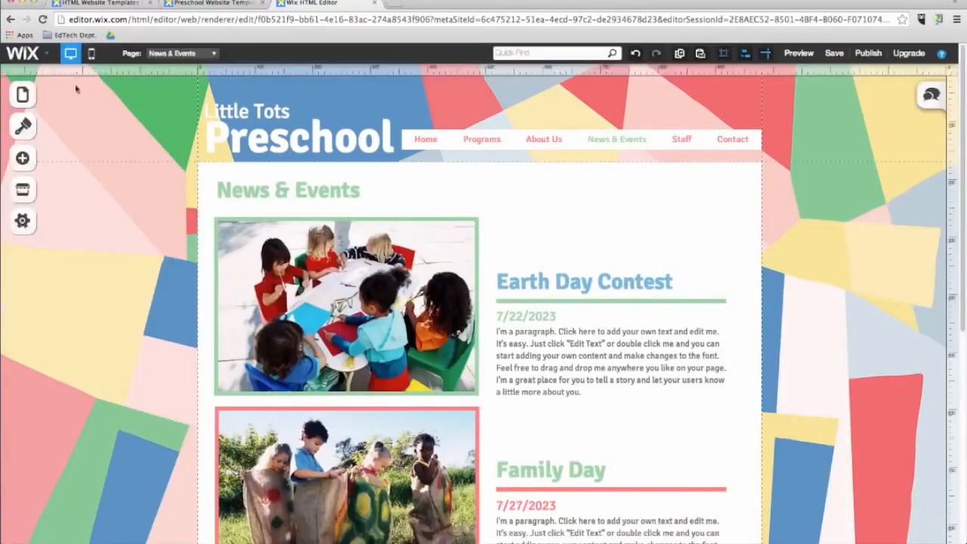
Add a page named "School Clubs" with the About3 layout and place it above Contact in the page order
{"action": "left_click", "coordinate": [23, 95]}
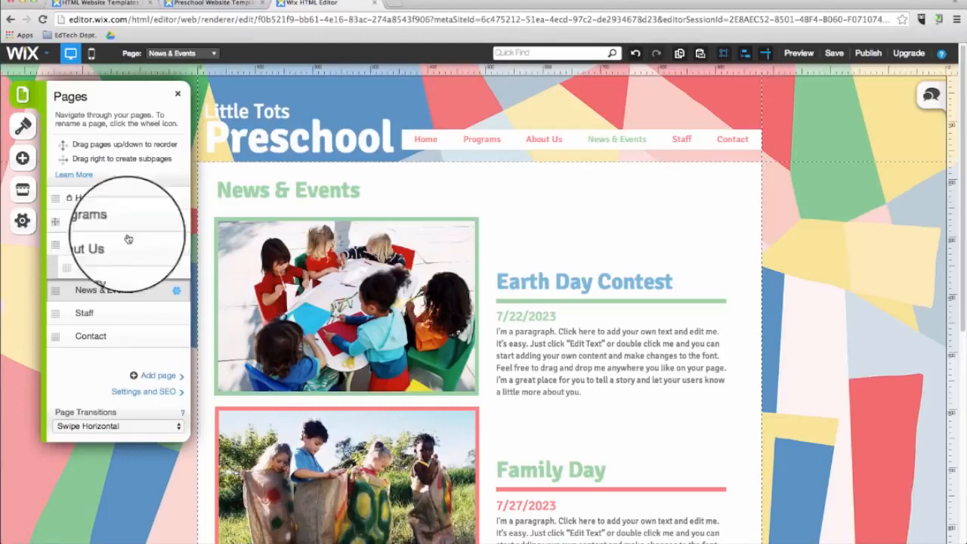
{"action": "left_click", "coordinate": [159, 376]}
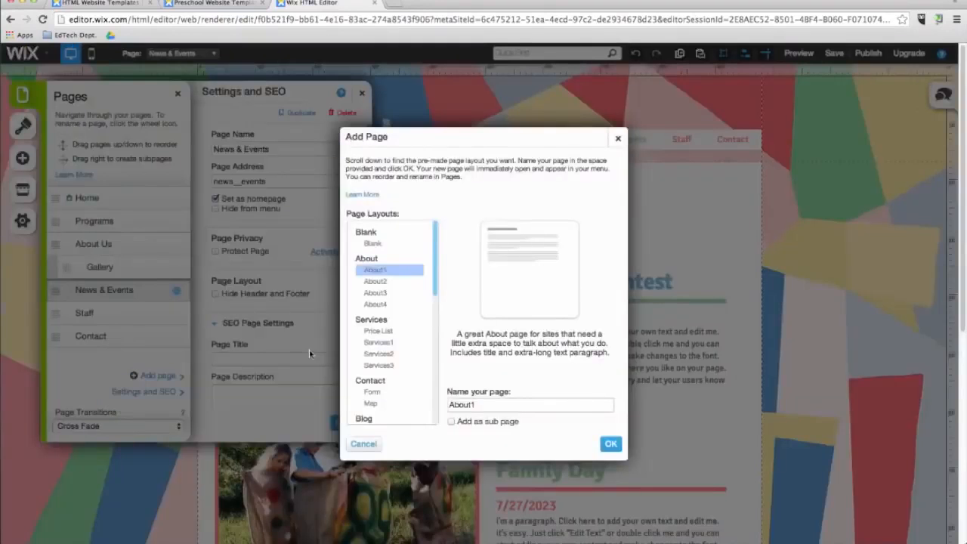
{"action": "left_click", "coordinate": [369, 307]}
{"action": "left_click", "coordinate": [373, 295]}
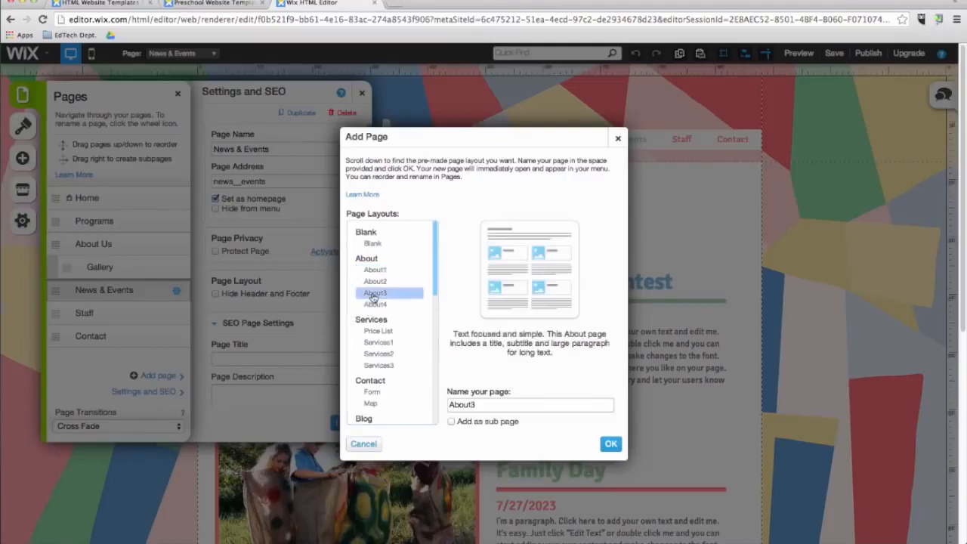
{"action": "left_click", "coordinate": [529, 405]}
{"action": "key", "text": "super+a"}
{"action": "key", "text": "BackSpace"}
{"action": "type", "text": "School Clubs"}
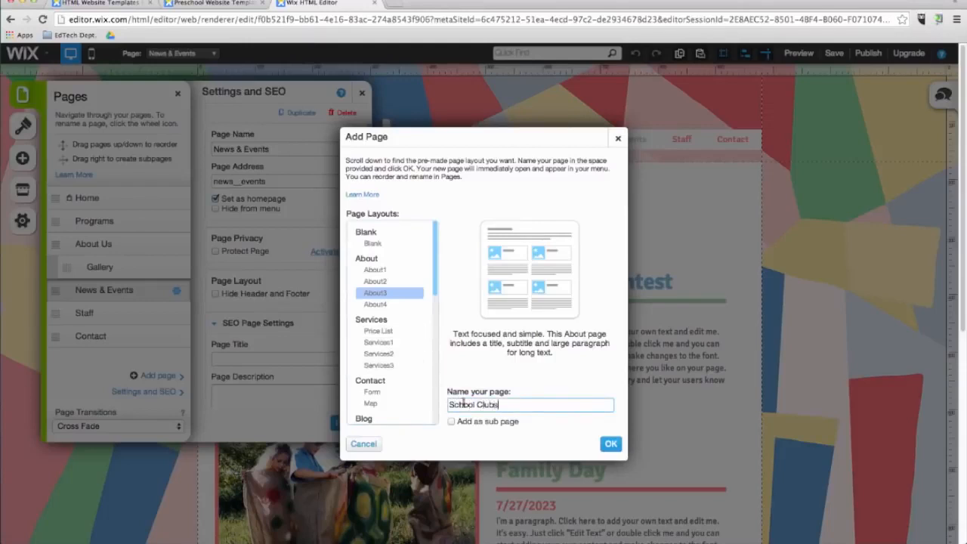
{"action": "left_click", "coordinate": [611, 445]}
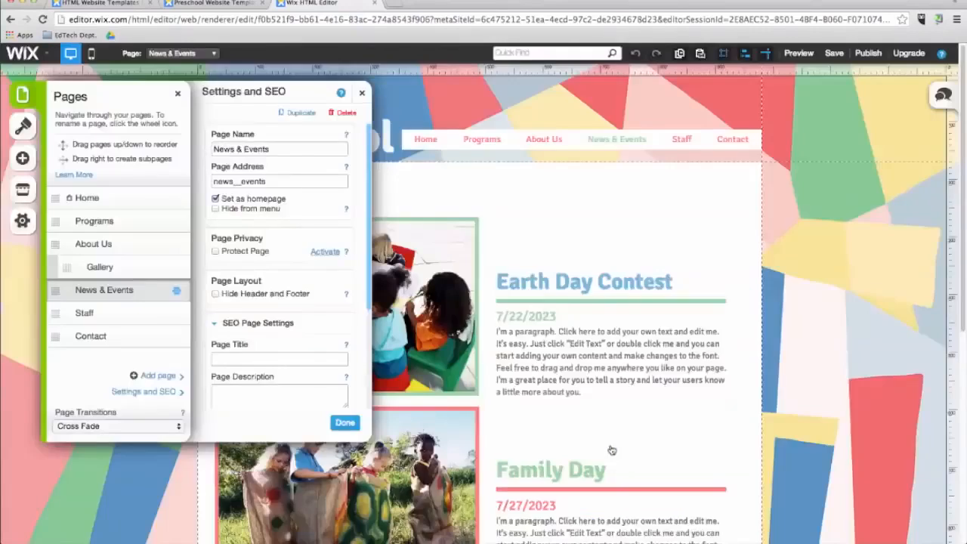
{"action": "left_click_drag", "start_coordinate": [57, 360], "coordinate": [58, 335]}
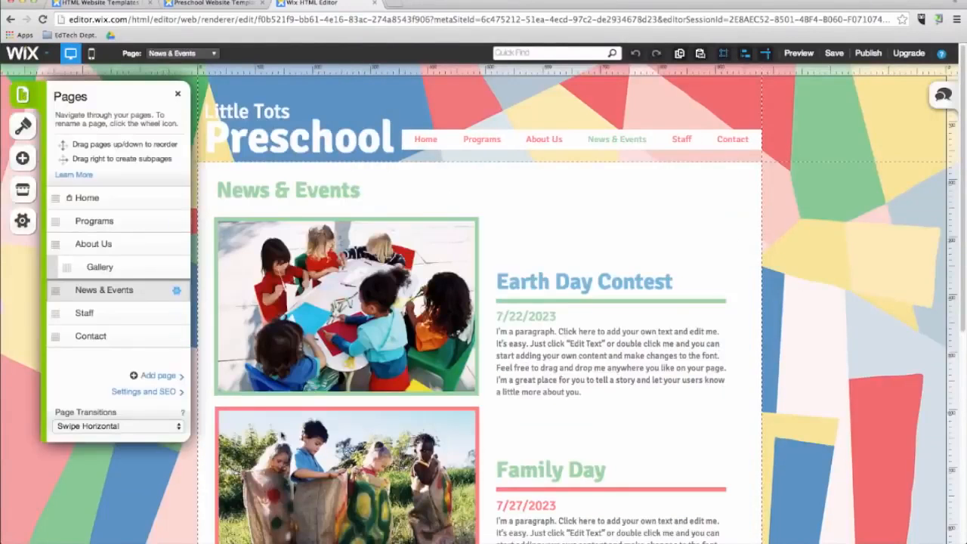
Try Swipe Vertical as the site's page transition and settle on Cross Fade
{"action": "left_click", "coordinate": [155, 428]}
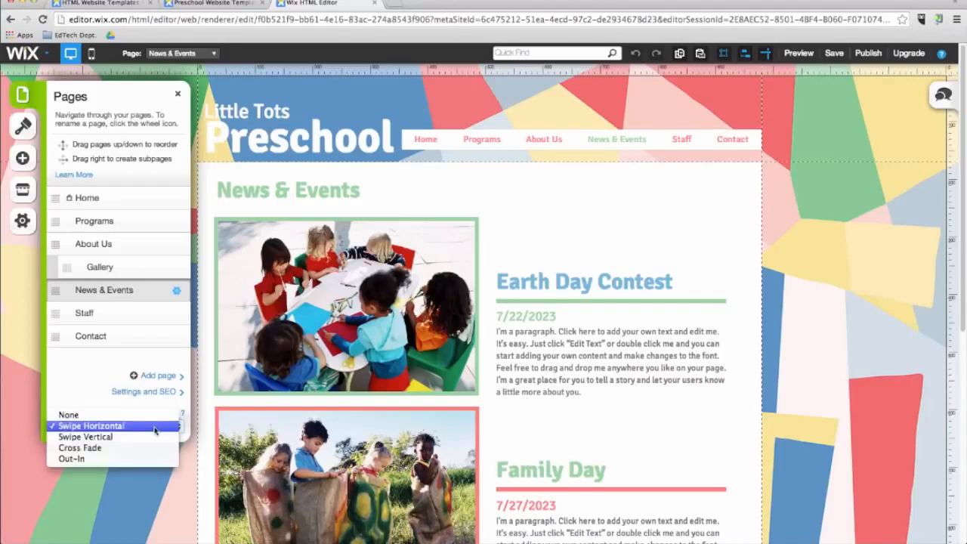
{"action": "left_click", "coordinate": [155, 437]}
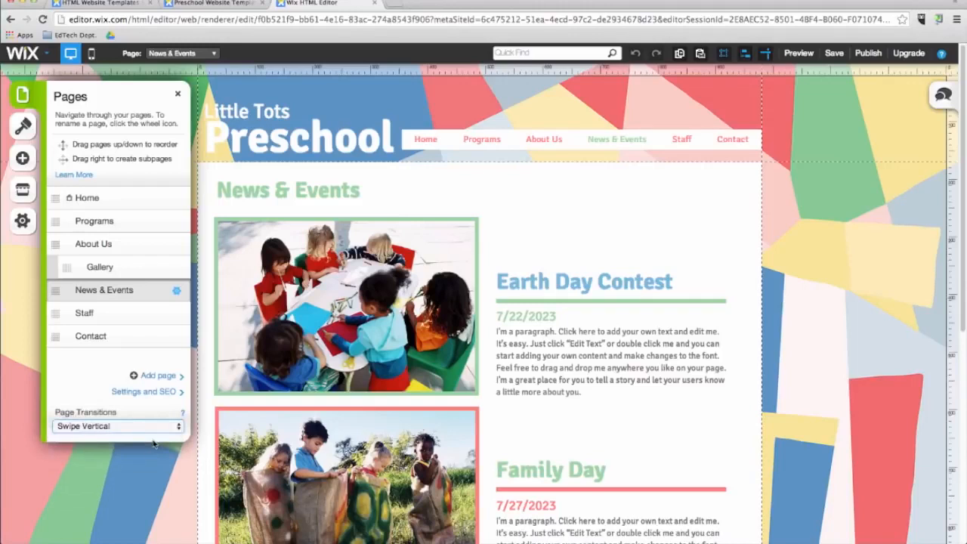
{"action": "left_click", "coordinate": [155, 428]}
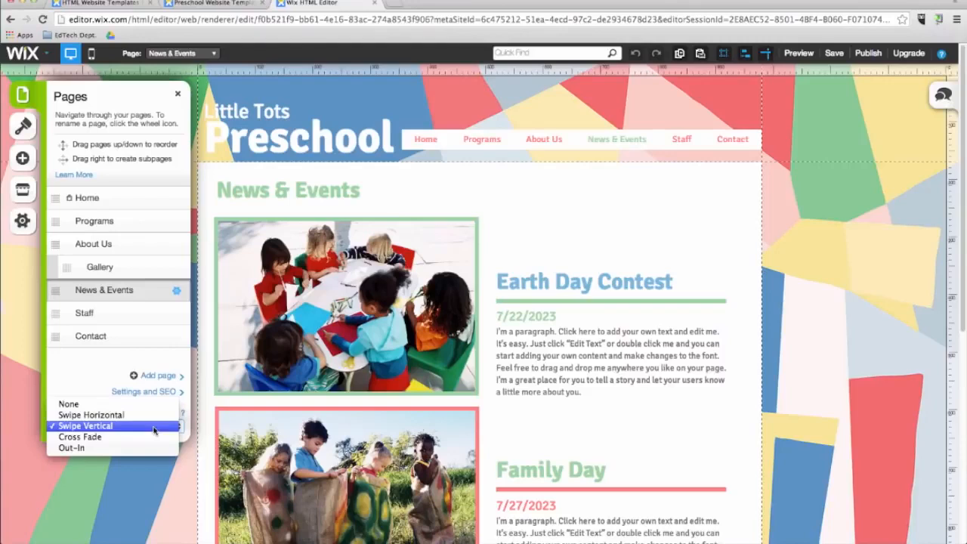
{"action": "left_click", "coordinate": [152, 437]}
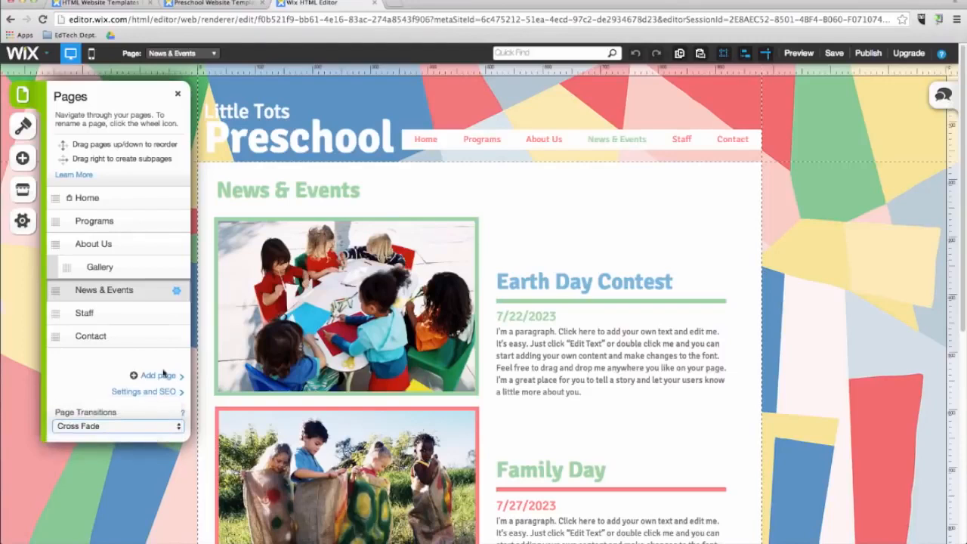
Open the News & Events page settings and examine the SEO title, description and keyword fields
{"action": "left_click", "coordinate": [177, 293]}
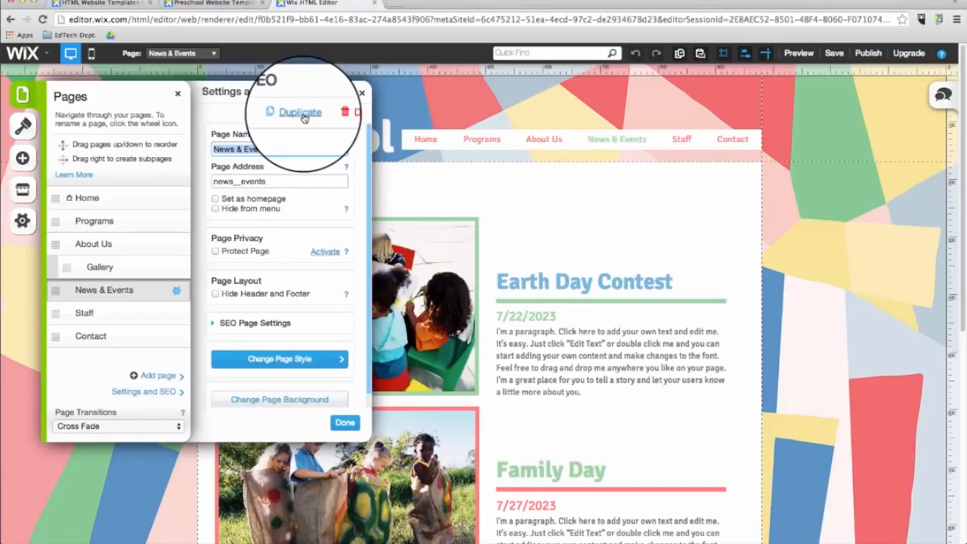
{"action": "left_click", "coordinate": [250, 323]}
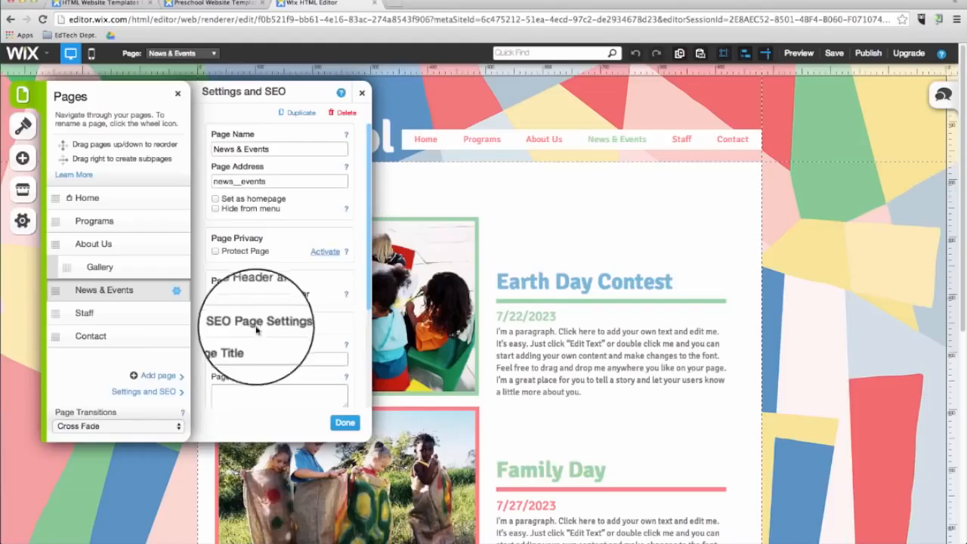
{"action": "left_click", "coordinate": [255, 324]}
{"action": "left_click", "coordinate": [249, 215]}
{"action": "left_click", "coordinate": [255, 287]}
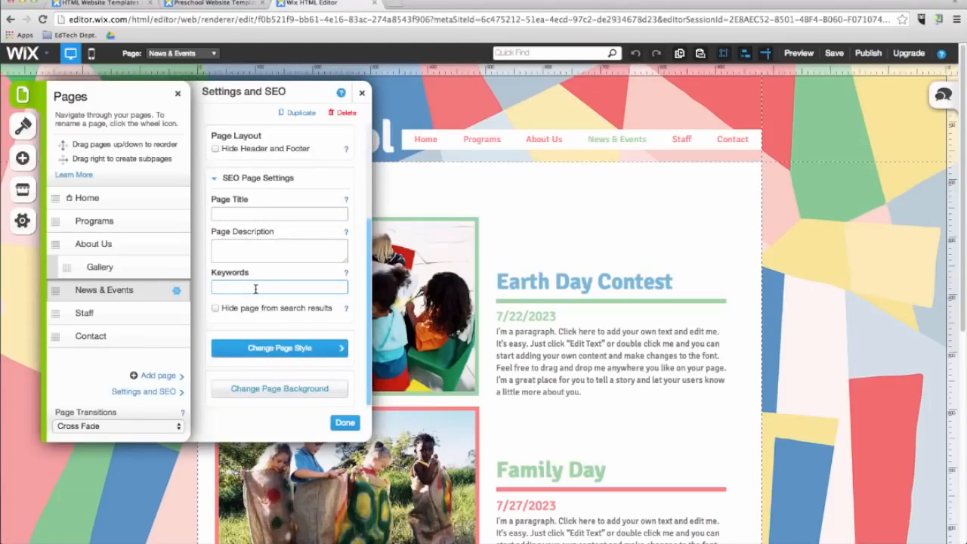
{"action": "scroll", "coordinate": [254, 280], "scroll_direction": "up", "scroll_amount": 5}
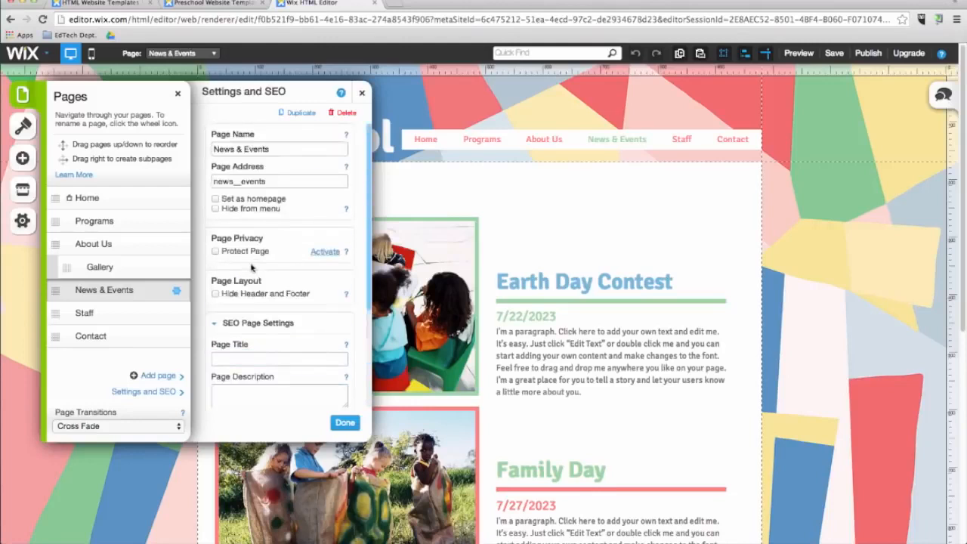
Try the News & Events page's homepage, page protection and menu-hiding options
{"action": "left_click", "coordinate": [215, 198]}
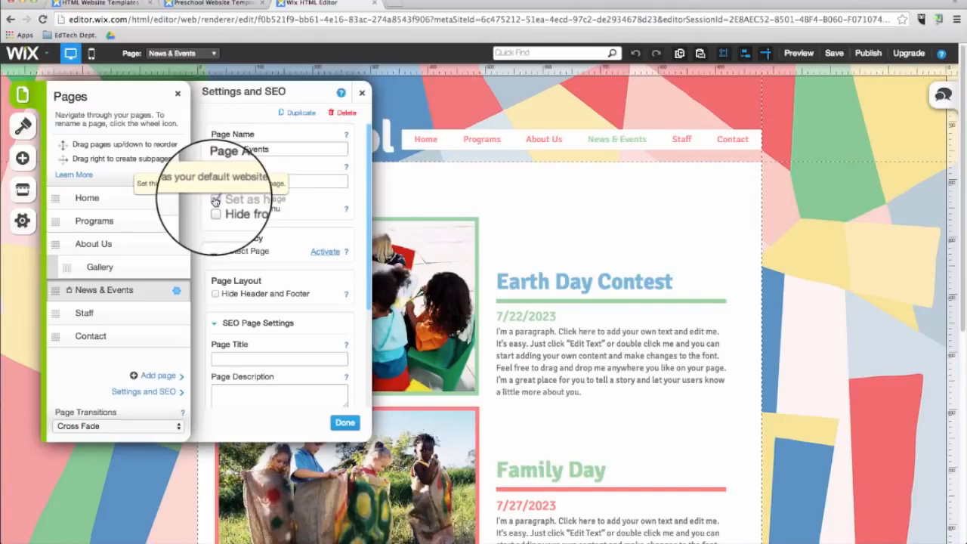
{"action": "left_click", "coordinate": [215, 250]}
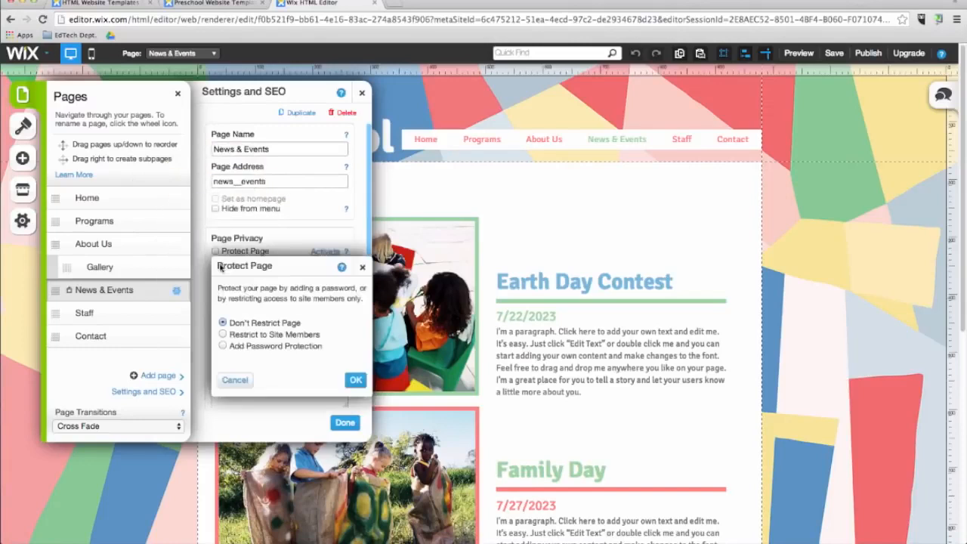
{"action": "left_click", "coordinate": [362, 266]}
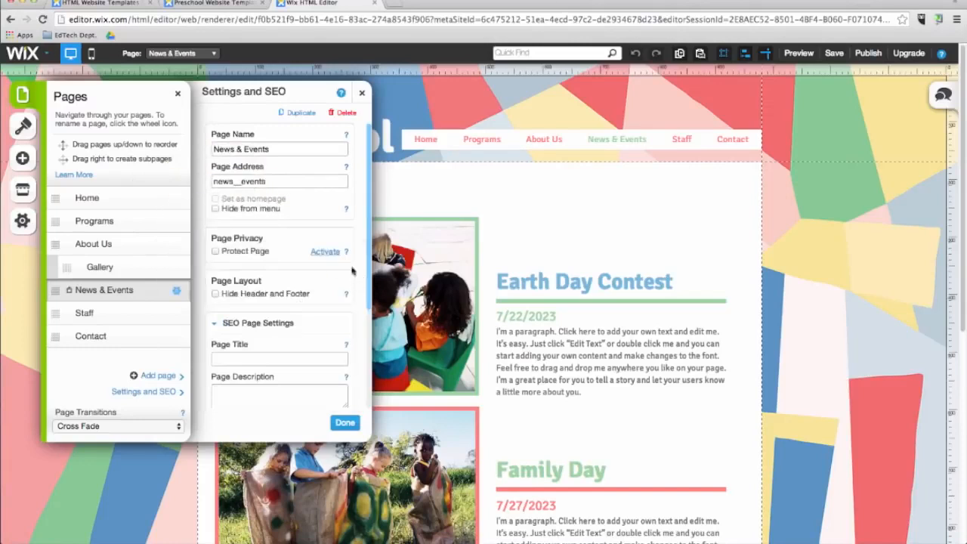
{"action": "left_click", "coordinate": [215, 208]}
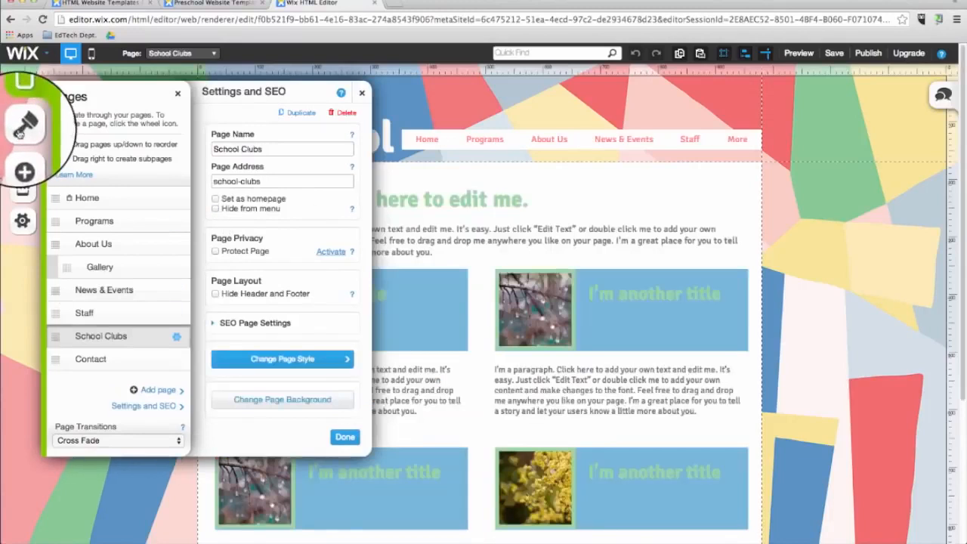
Replace the School Clubs page background image with the Colorful Diamonds pattern from the free Wix collection
{"action": "left_click", "coordinate": [22, 126]}
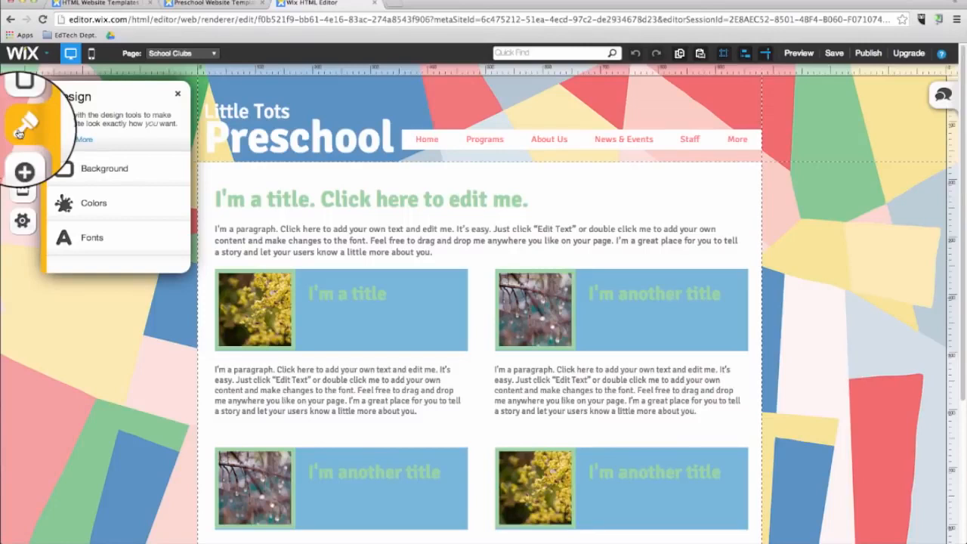
{"action": "left_click", "coordinate": [77, 159]}
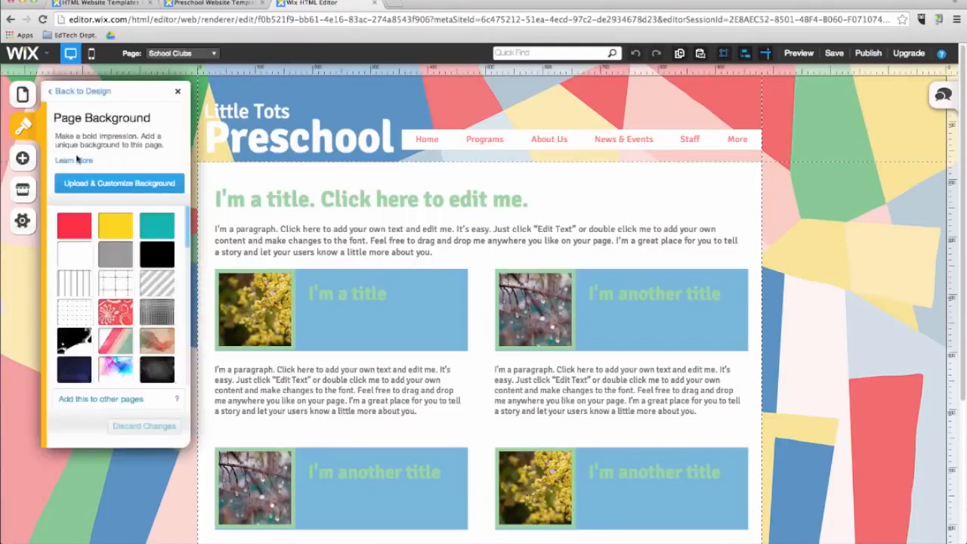
{"action": "left_click", "coordinate": [104, 191]}
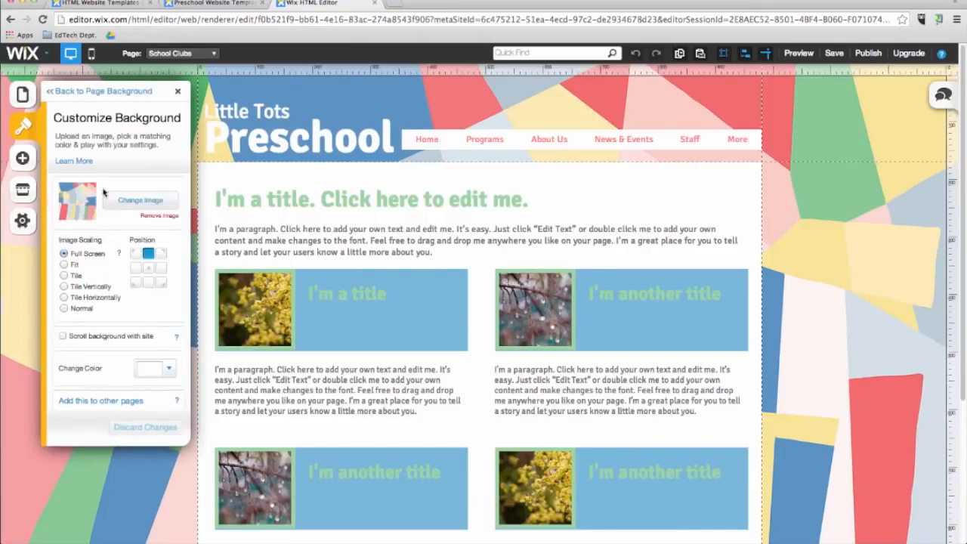
{"action": "left_click", "coordinate": [125, 202]}
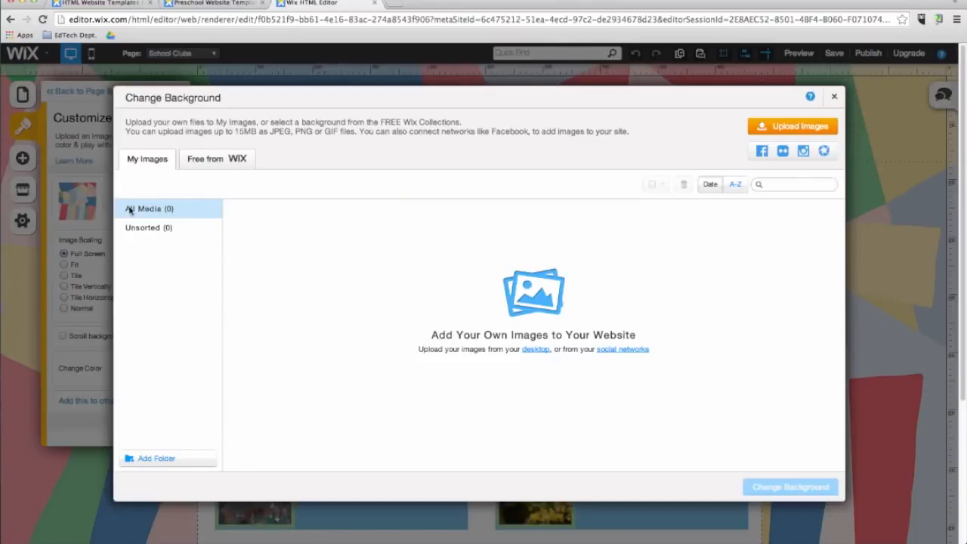
{"action": "left_click", "coordinate": [205, 162]}
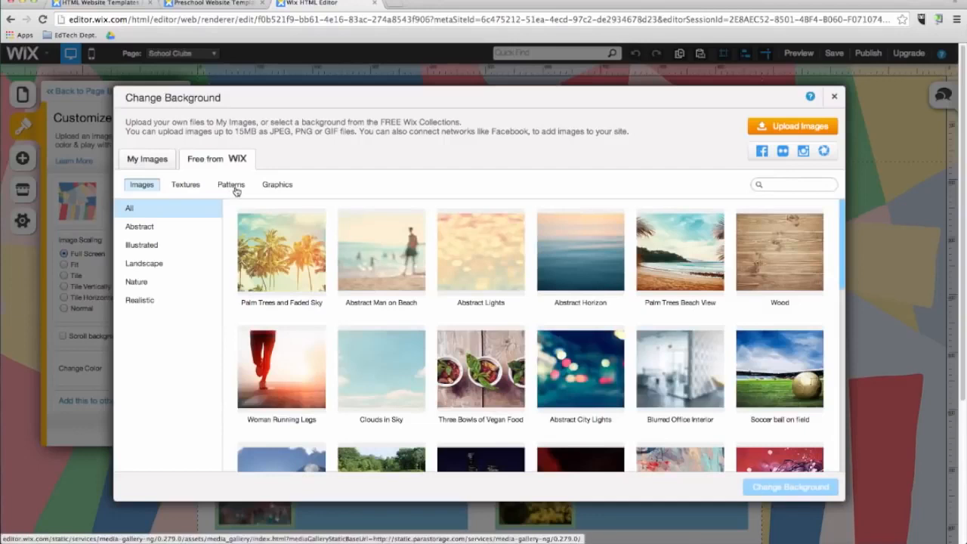
{"action": "left_click", "coordinate": [231, 185]}
{"action": "scroll", "coordinate": [341, 281], "scroll_direction": "down", "scroll_amount": 10}
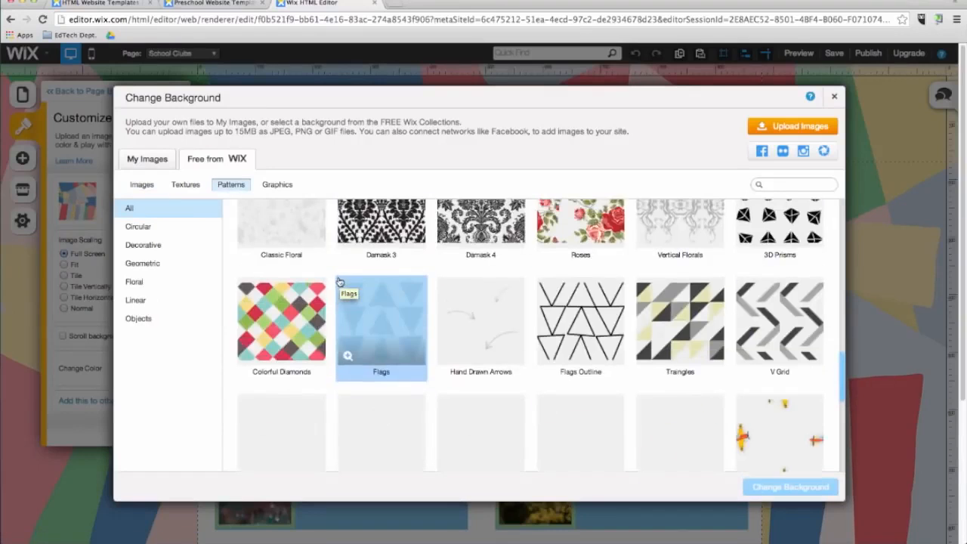
{"action": "left_click", "coordinate": [291, 312]}
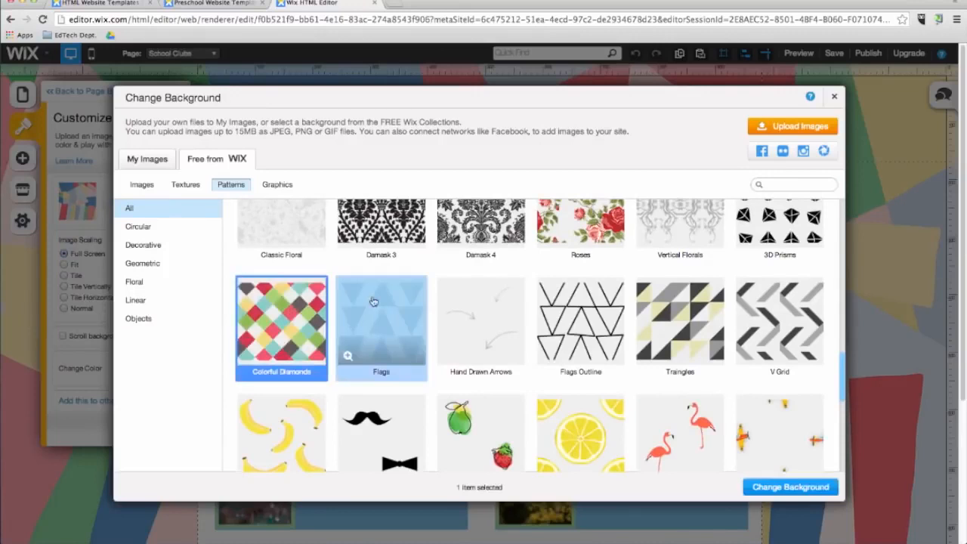
{"action": "left_click", "coordinate": [784, 490]}
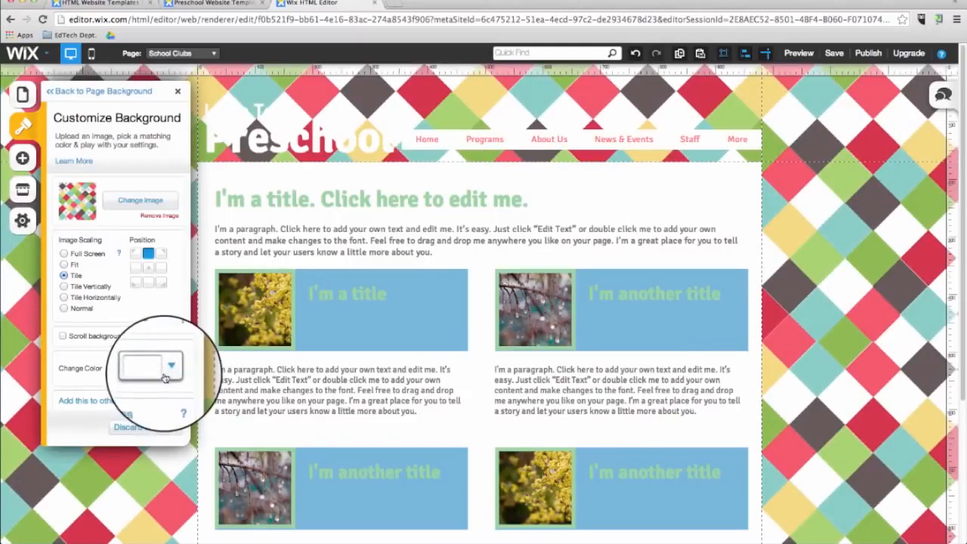
Try yellow as the School Clubs background color, settle on salmon pink, and return to the main design options
{"action": "left_click", "coordinate": [165, 375]}
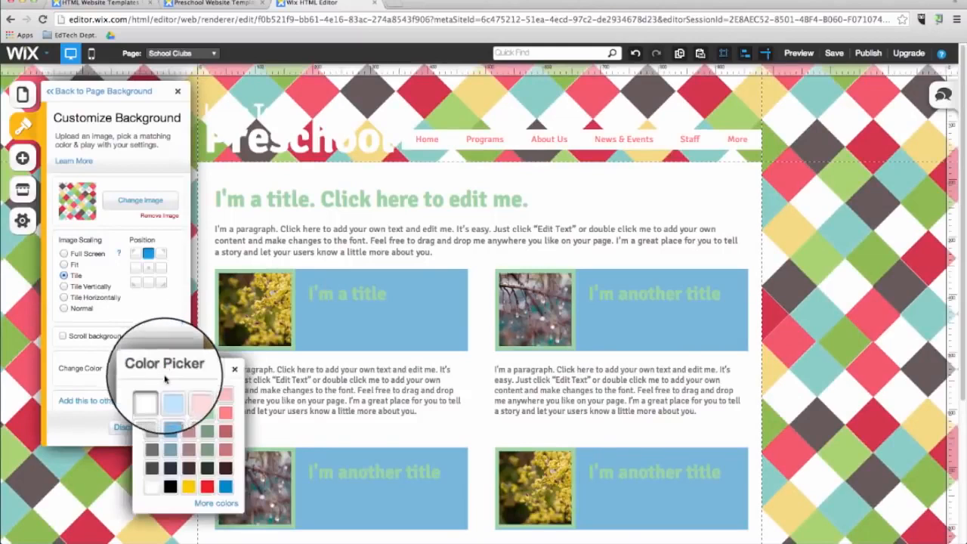
{"action": "left_click", "coordinate": [171, 395]}
{"action": "left_click", "coordinate": [167, 369]}
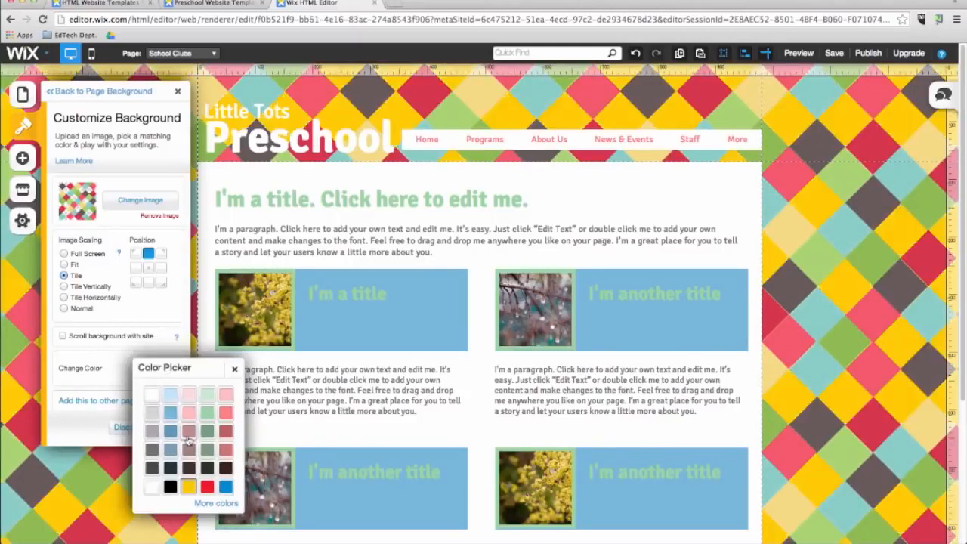
{"action": "left_click", "coordinate": [170, 462]}
{"action": "left_click", "coordinate": [62, 92]}
{"action": "left_click", "coordinate": [62, 91]}
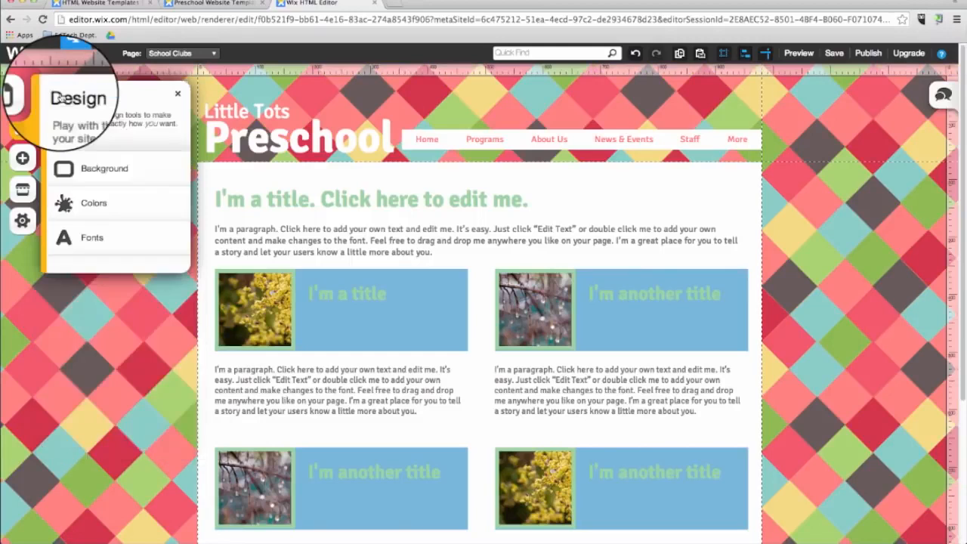
Apply the I See Red color palette, soften its main red to a muted rose, and return to the design options
{"action": "left_click", "coordinate": [90, 204]}
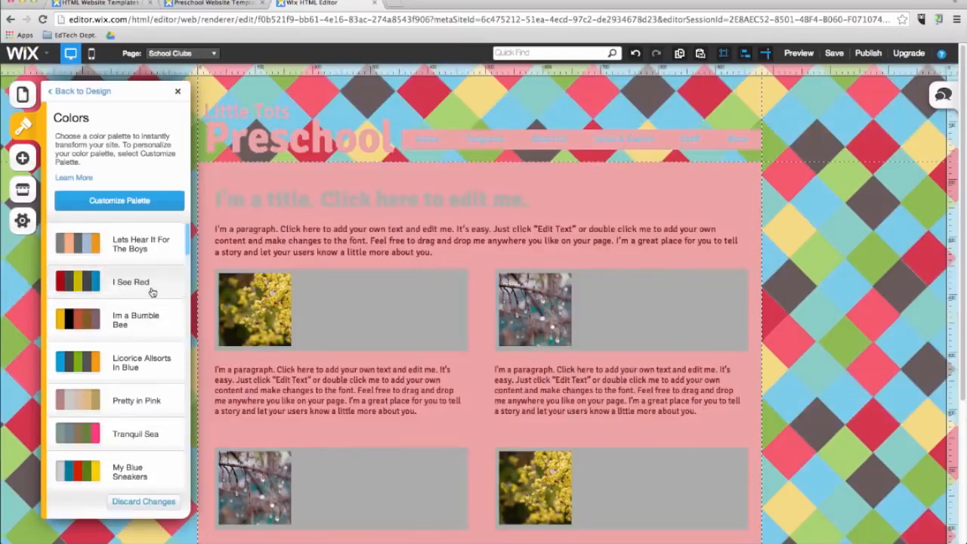
{"action": "left_click", "coordinate": [151, 287]}
{"action": "left_click", "coordinate": [149, 209]}
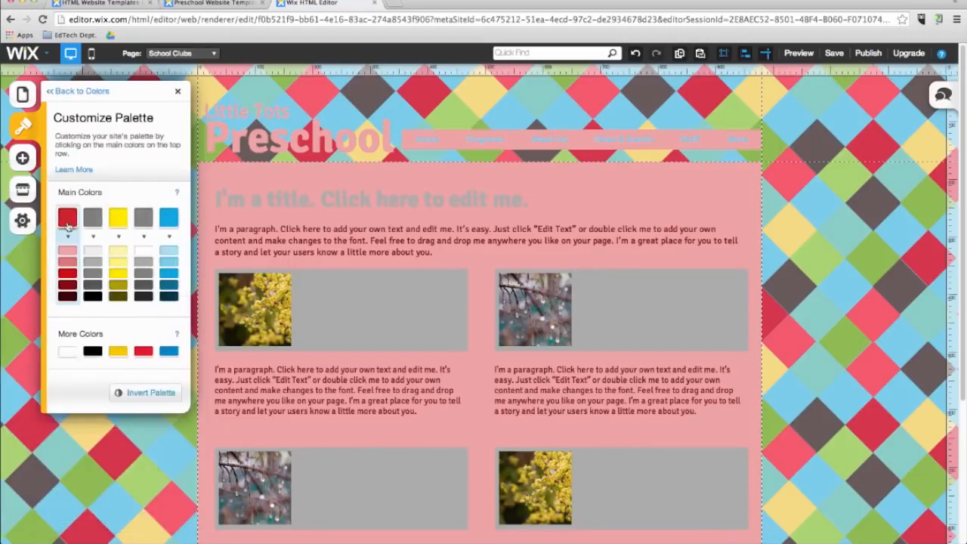
{"action": "left_click", "coordinate": [67, 239]}
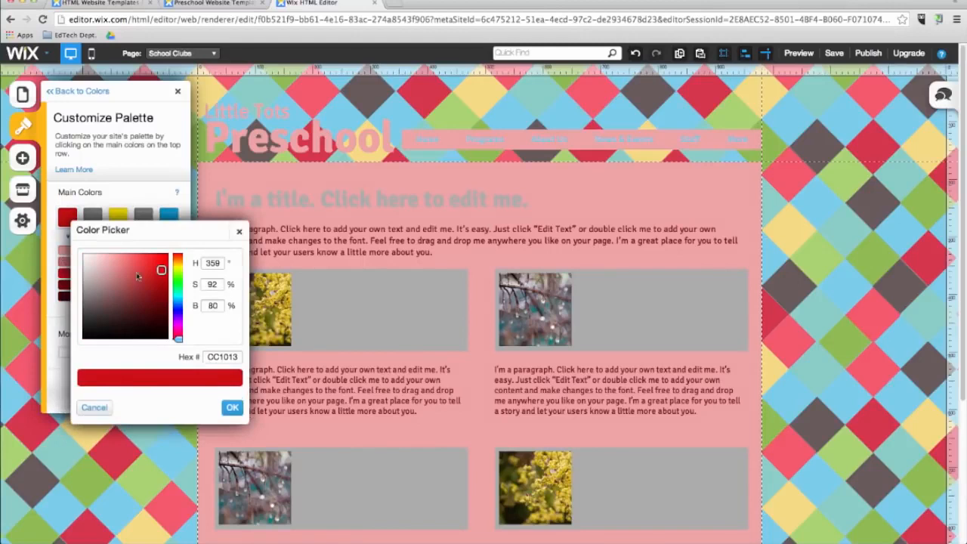
{"action": "left_click_drag", "start_coordinate": [161, 270], "coordinate": [115, 258]}
{"action": "left_click", "coordinate": [232, 407]}
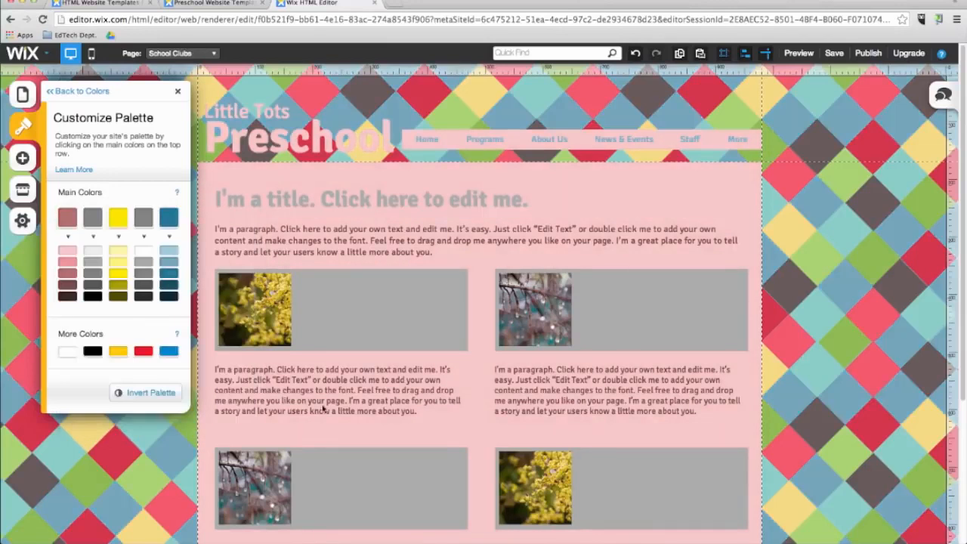
{"action": "left_click", "coordinate": [68, 92]}
{"action": "left_click", "coordinate": [63, 94]}
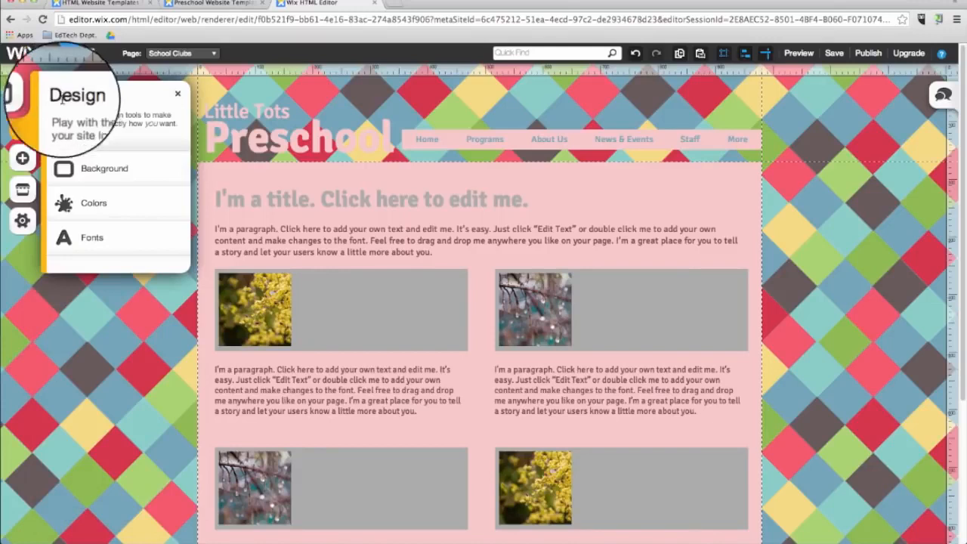
Apply the preset font scheme with Lobster-style headings to the site and open its font customization
{"action": "left_click", "coordinate": [113, 244]}
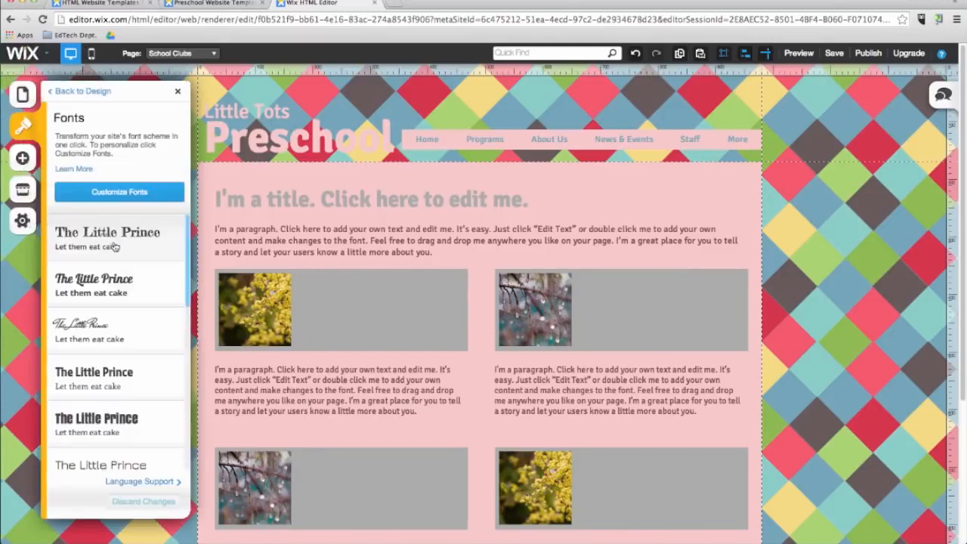
{"action": "left_click", "coordinate": [125, 292]}
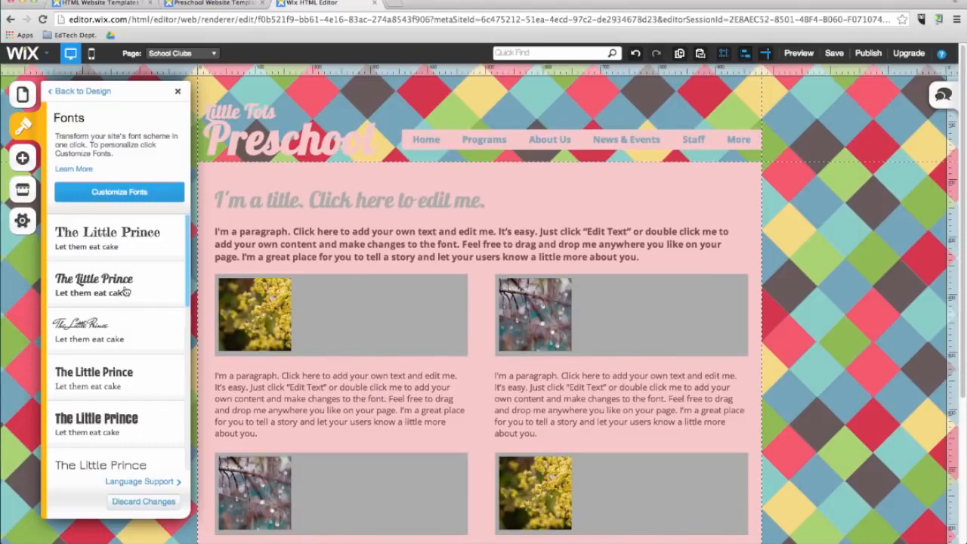
{"action": "left_click", "coordinate": [119, 193]}
Set the Title text style to the Monoton font at size 55
{"action": "left_click", "coordinate": [125, 203]}
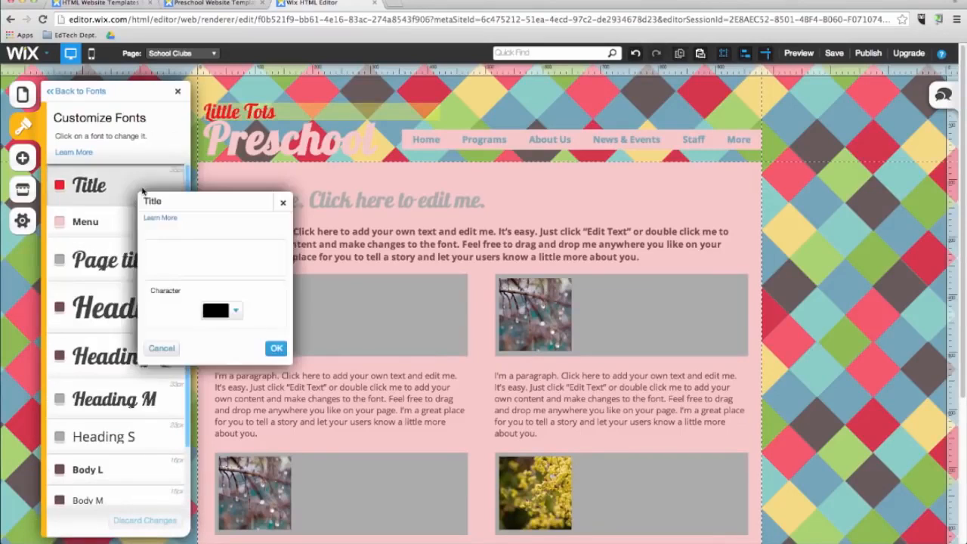
{"action": "left_click", "coordinate": [182, 315]}
{"action": "left_click", "coordinate": [182, 315]}
{"action": "left_click", "coordinate": [182, 316]}
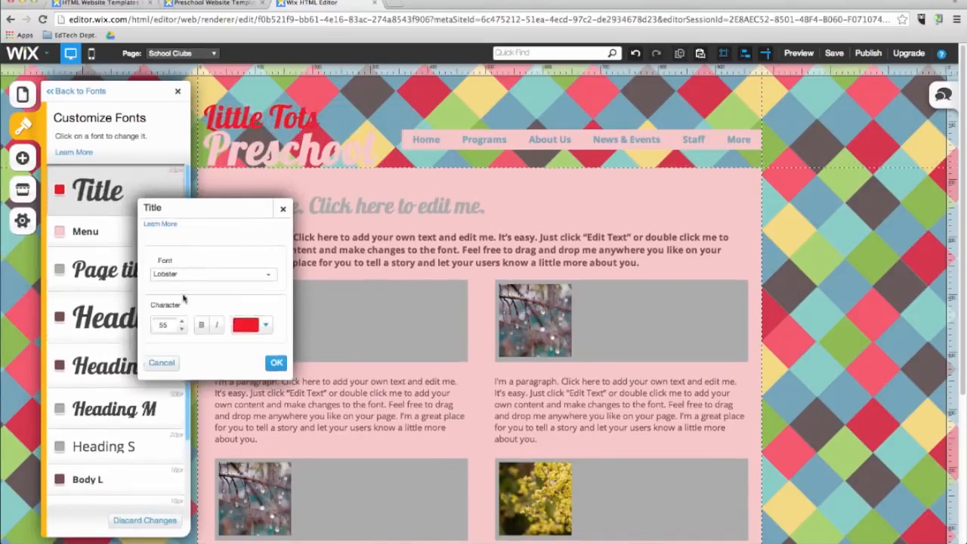
{"action": "left_click", "coordinate": [208, 272]}
{"action": "scroll", "coordinate": [196, 355], "scroll_direction": "down", "scroll_amount": 5}
{"action": "scroll", "coordinate": [195, 381], "scroll_direction": "down", "scroll_amount": 3}
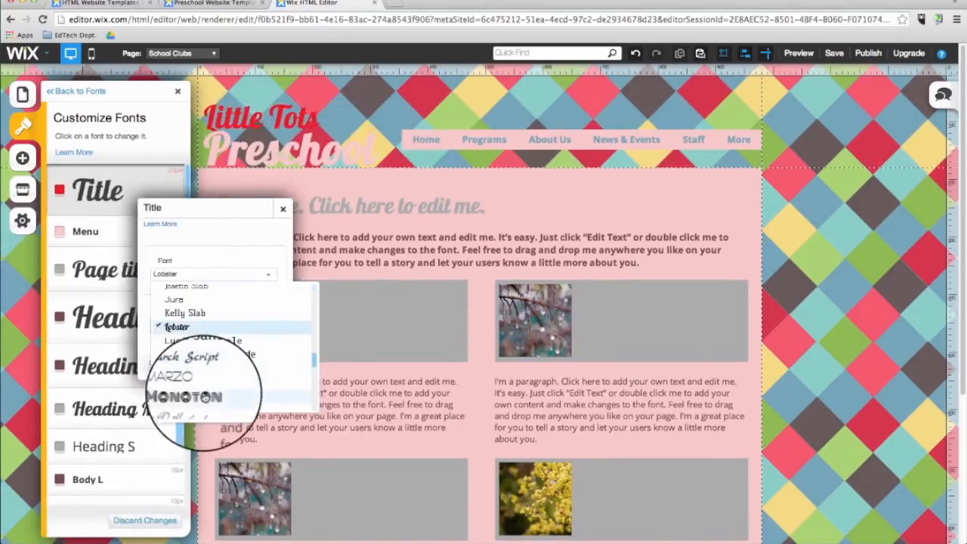
{"action": "left_click", "coordinate": [206, 397]}
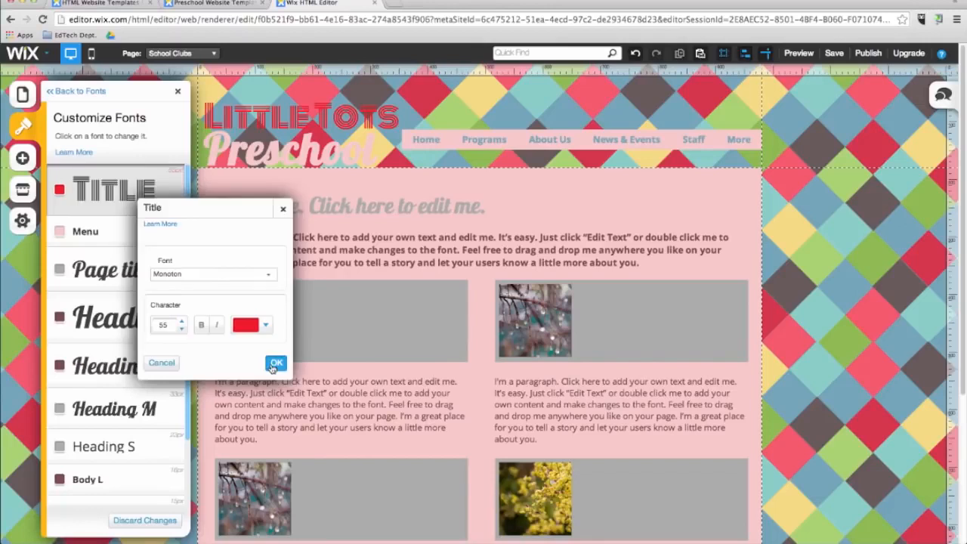
{"action": "left_click", "coordinate": [275, 363]}
Set the Menu text style to the FB Blue Gothic font and preview the site
{"action": "left_click", "coordinate": [115, 240]}
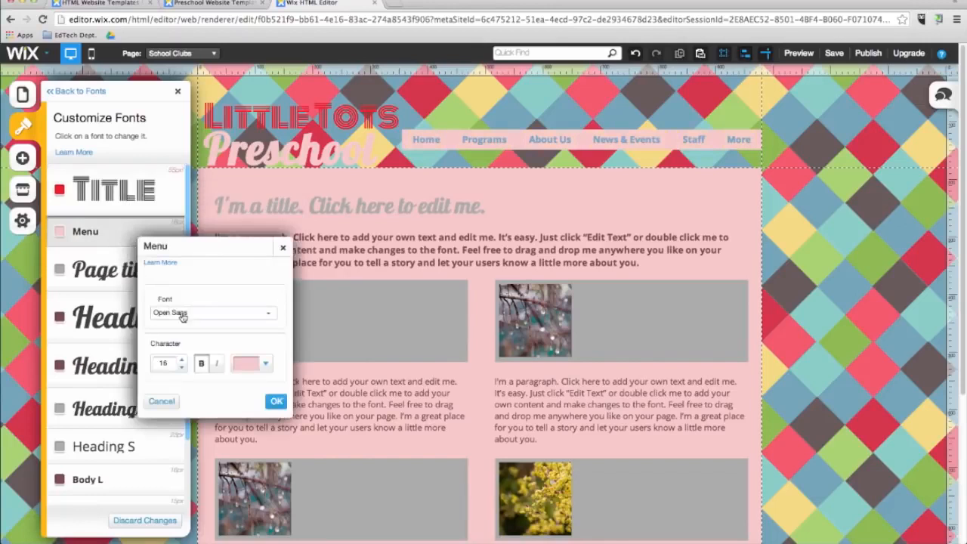
{"action": "left_click", "coordinate": [182, 313]}
{"action": "left_click", "coordinate": [193, 356]}
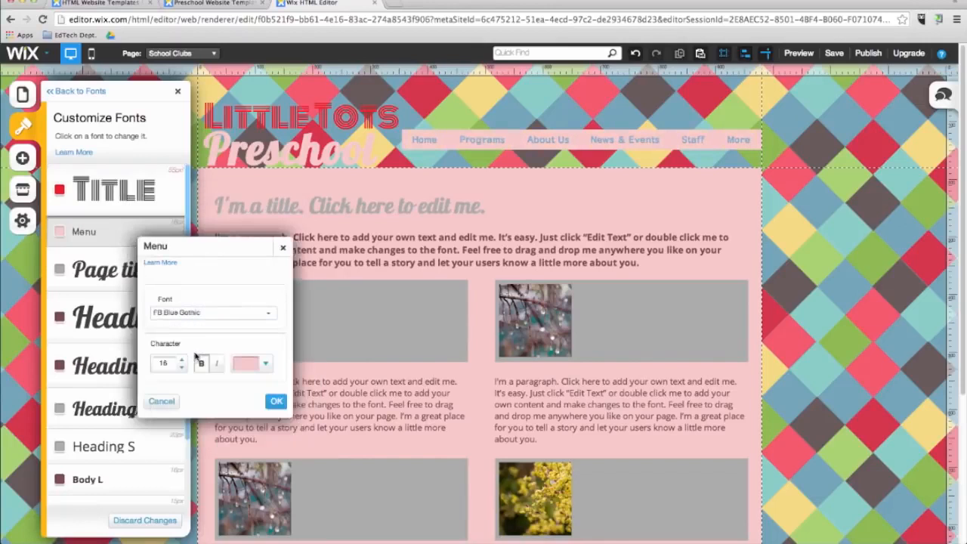
{"action": "left_click", "coordinate": [274, 402]}
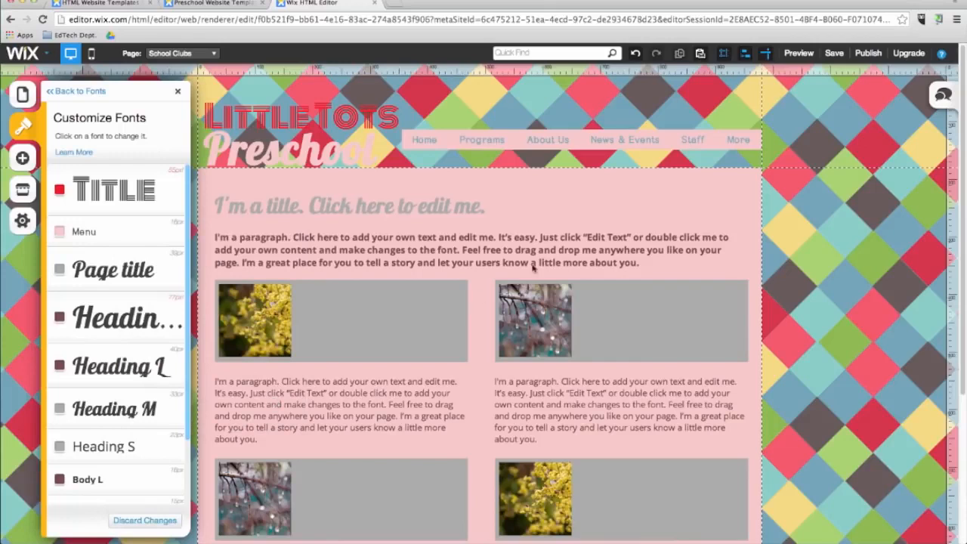
{"action": "left_click", "coordinate": [792, 54]}
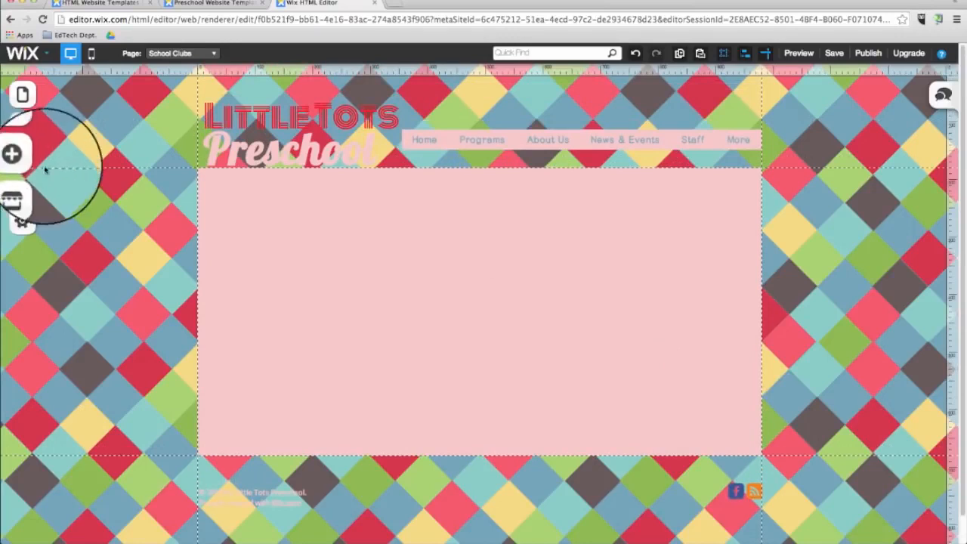
Add a title reading "School Clubs" just below the site header, near the left edge of the content area
{"action": "left_click", "coordinate": [22, 158]}
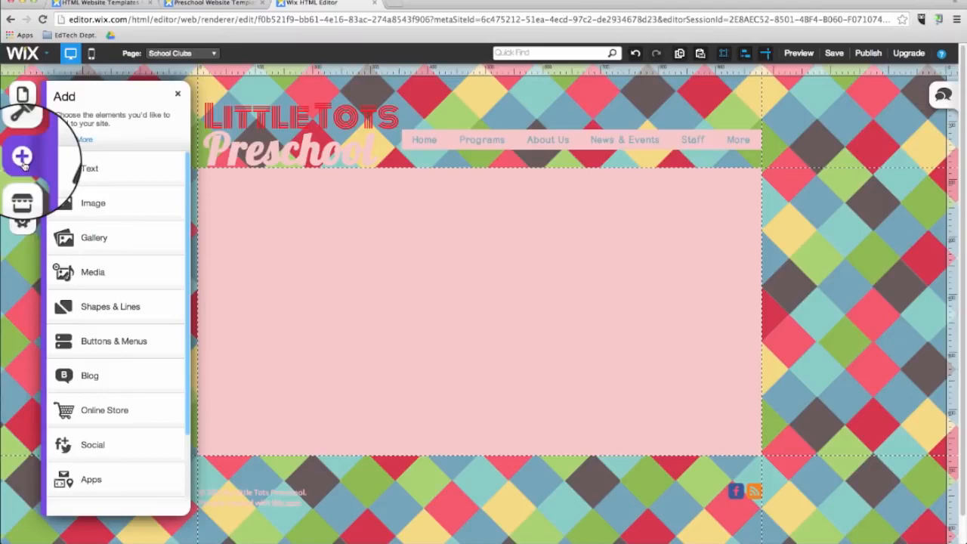
{"action": "left_click", "coordinate": [90, 181]}
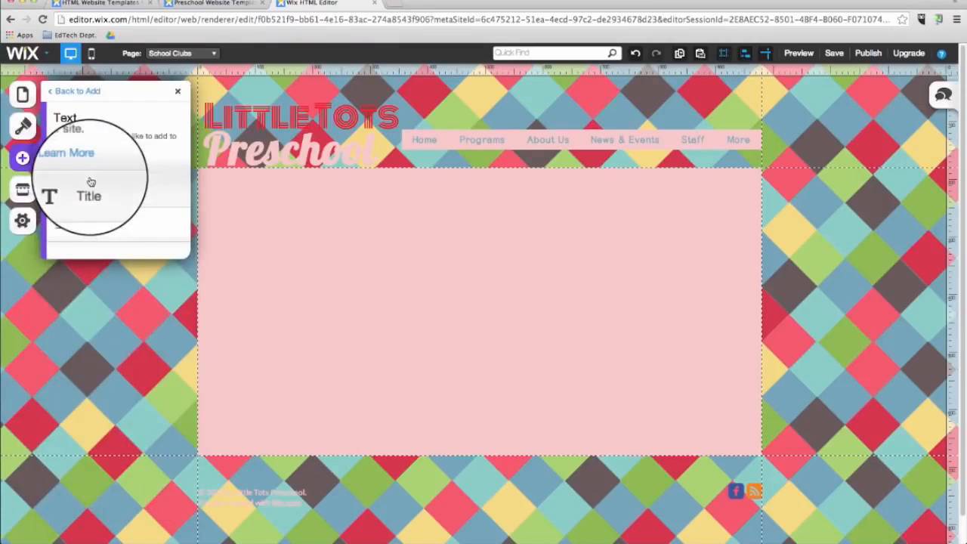
{"action": "left_click", "coordinate": [80, 198]}
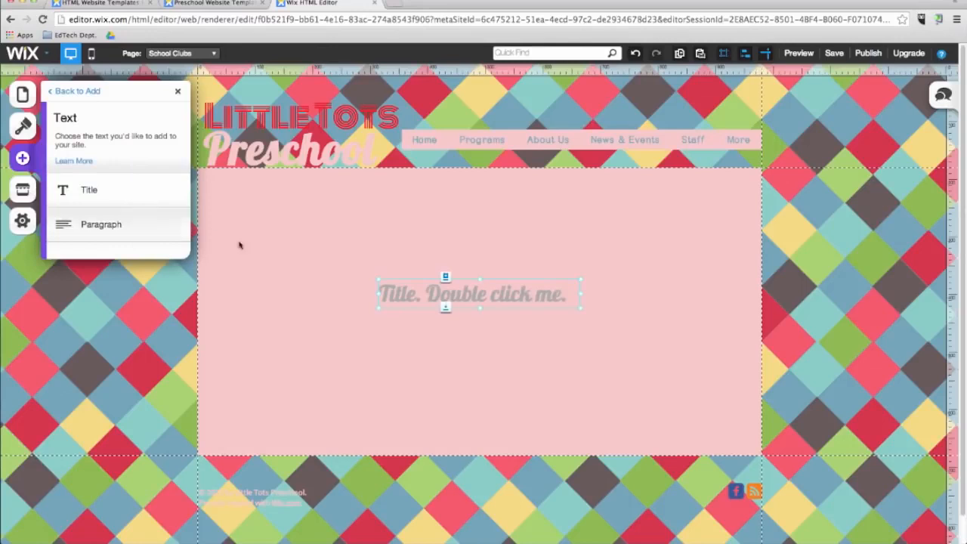
{"action": "left_click_drag", "start_coordinate": [439, 296], "coordinate": [273, 194]}
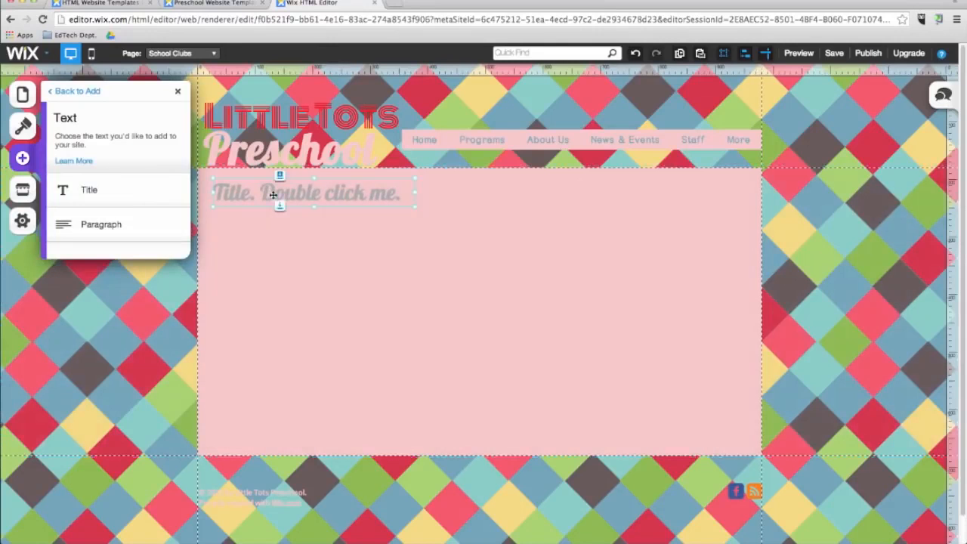
{"action": "double_click", "coordinate": [273, 194]}
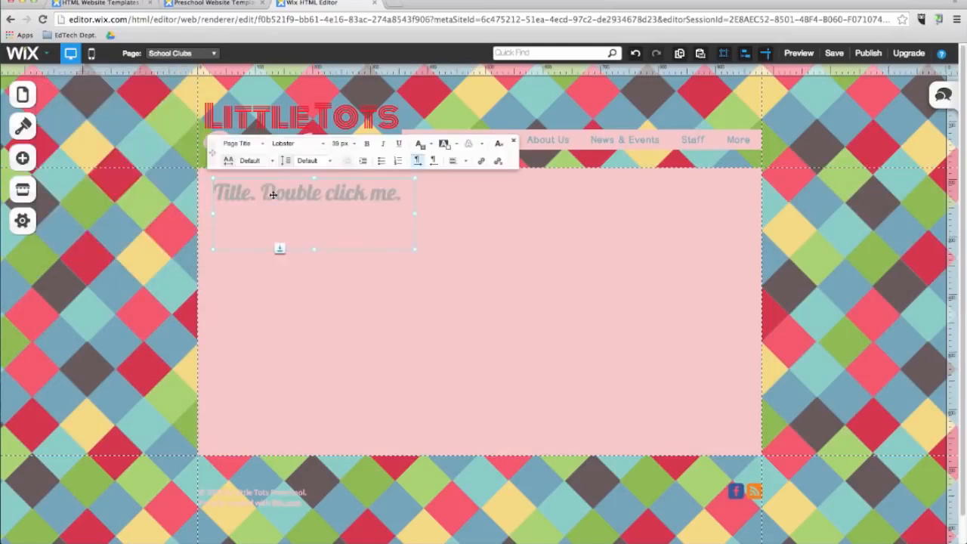
{"action": "triple_click", "coordinate": [279, 197]}
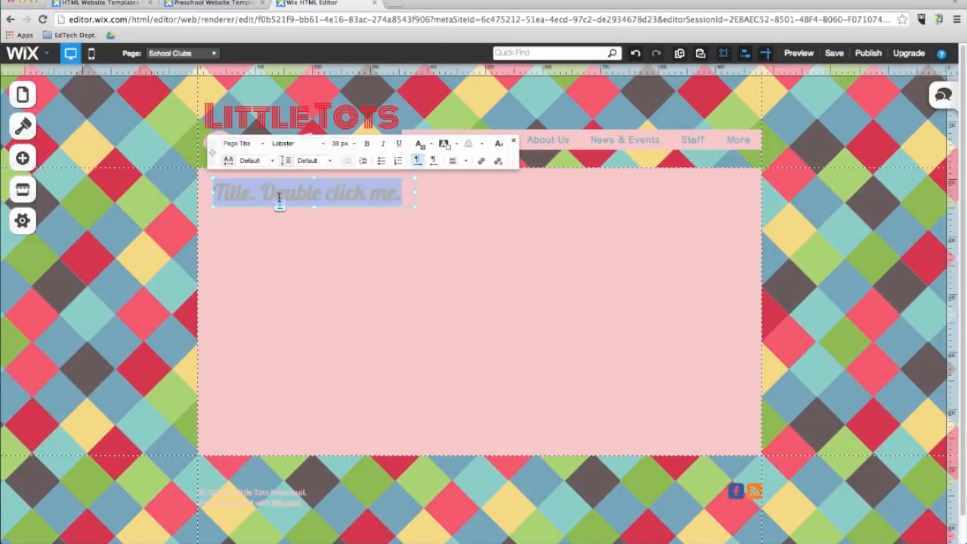
{"action": "type", "text": "School Clubs"}
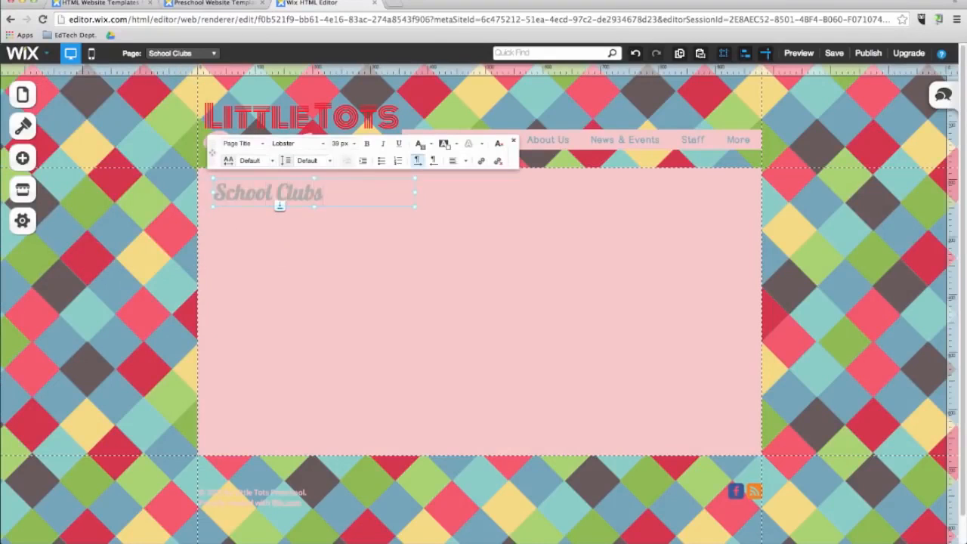
Add a paragraph below the School Clubs title reading "Here are some of the great after-school programs we provide!"
{"action": "left_click", "coordinate": [23, 158]}
{"action": "left_click", "coordinate": [99, 182]}
{"action": "left_click_drag", "start_coordinate": [83, 224], "coordinate": [276, 239]}
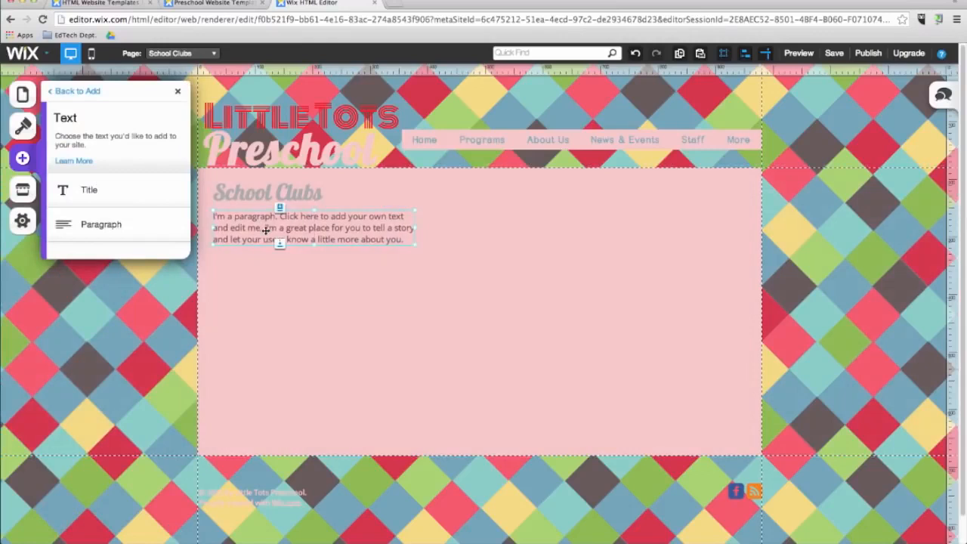
{"action": "double_click", "coordinate": [276, 239]}
{"action": "type", "text": "Here are some of the great after-school programs we provide"}
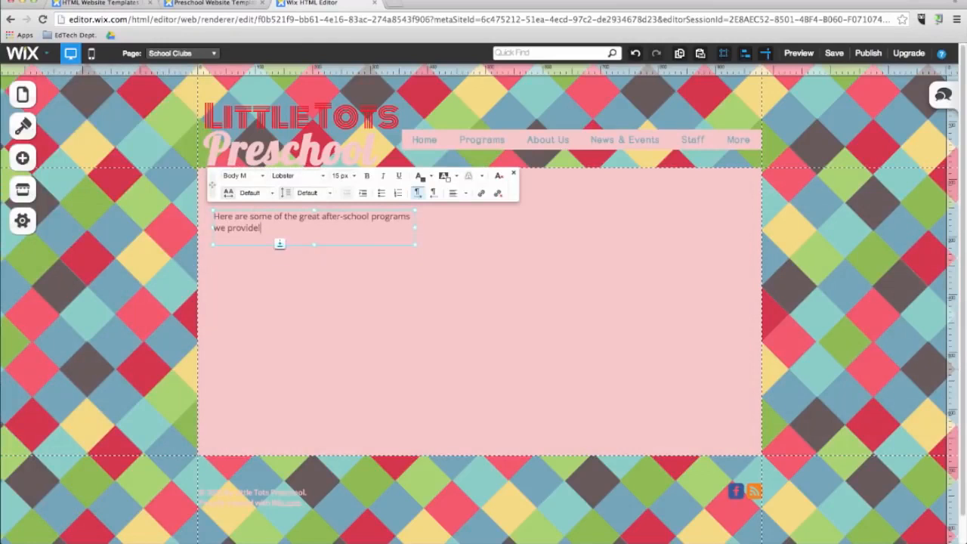
Set the after-school programs paragraph to the Dotum font at 24 px
{"action": "left_click_drag", "start_coordinate": [271, 229], "coordinate": [215, 214]}
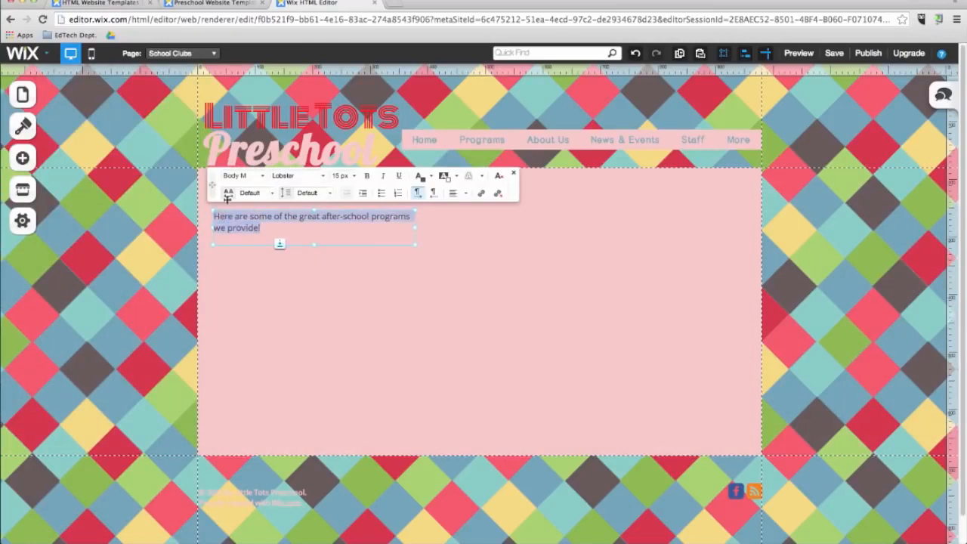
{"action": "left_click", "coordinate": [323, 177]}
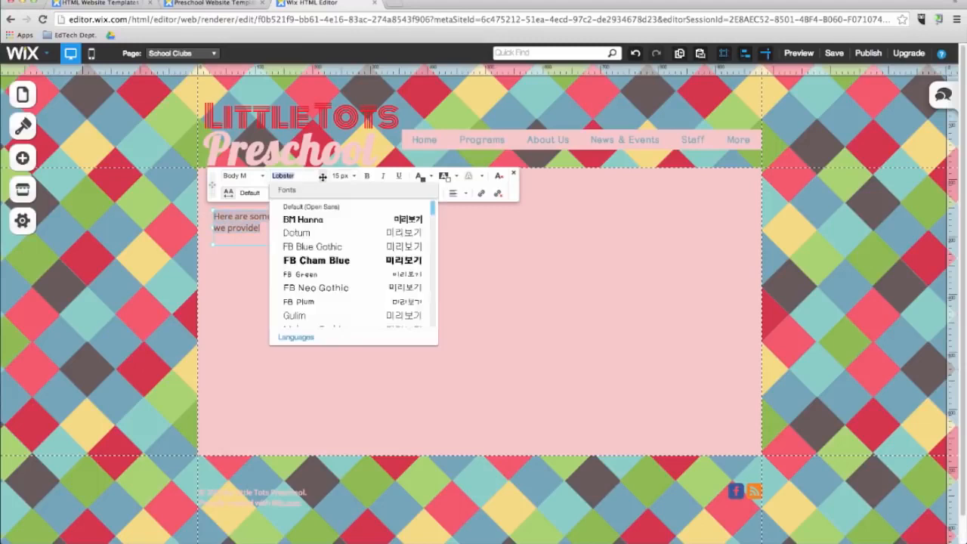
{"action": "left_click", "coordinate": [320, 232]}
{"action": "left_click", "coordinate": [351, 176]}
{"action": "left_click", "coordinate": [352, 277]}
{"action": "left_click", "coordinate": [348, 175]}
{"action": "scroll", "coordinate": [394, 257], "scroll_direction": "down", "scroll_amount": 1}
{"action": "scroll", "coordinate": [393, 256], "scroll_direction": "down", "scroll_amount": 1}
{"action": "left_click", "coordinate": [381, 266]}
{"action": "left_click", "coordinate": [351, 176]}
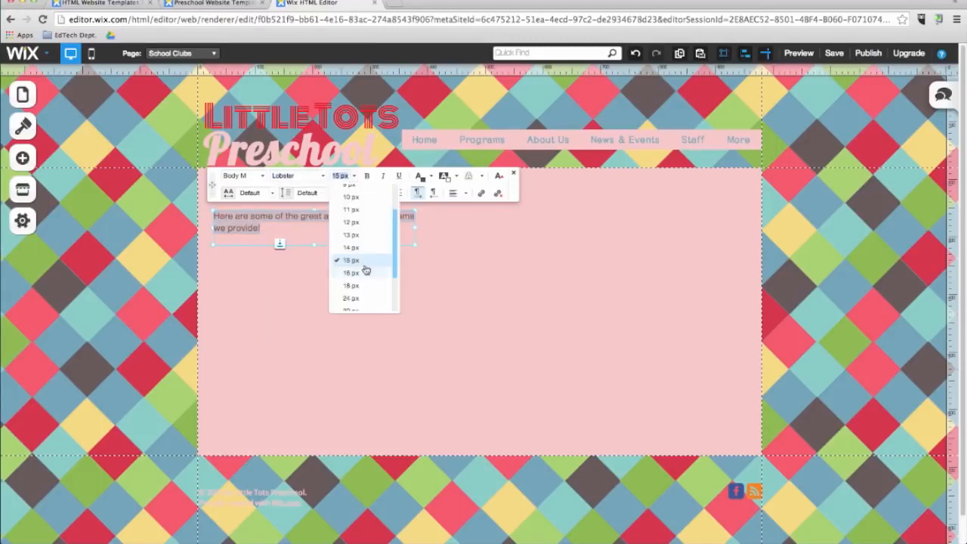
{"action": "left_click", "coordinate": [367, 304]}
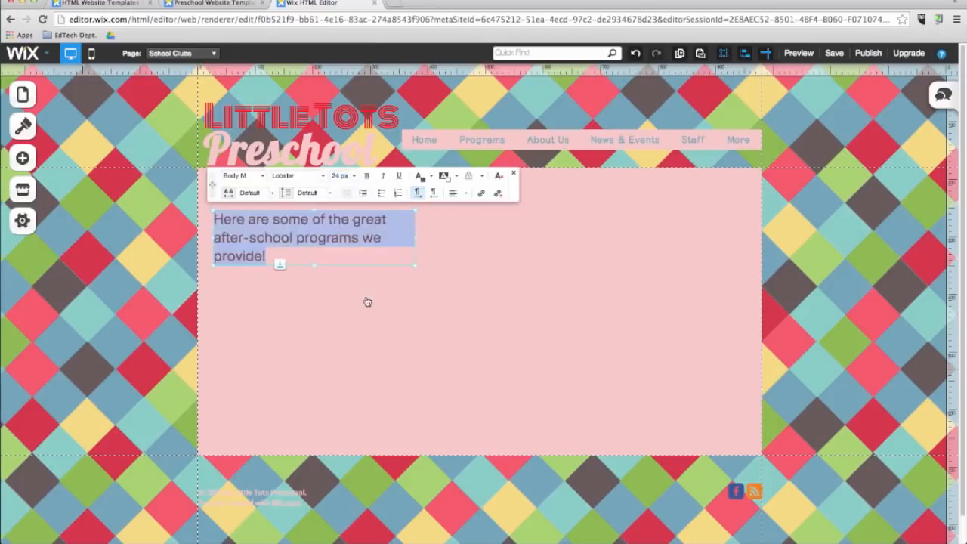
{"action": "left_click", "coordinate": [435, 264]}
Start adding an image to the page and search the free Wix pictures for "children"
{"action": "left_click", "coordinate": [22, 157]}
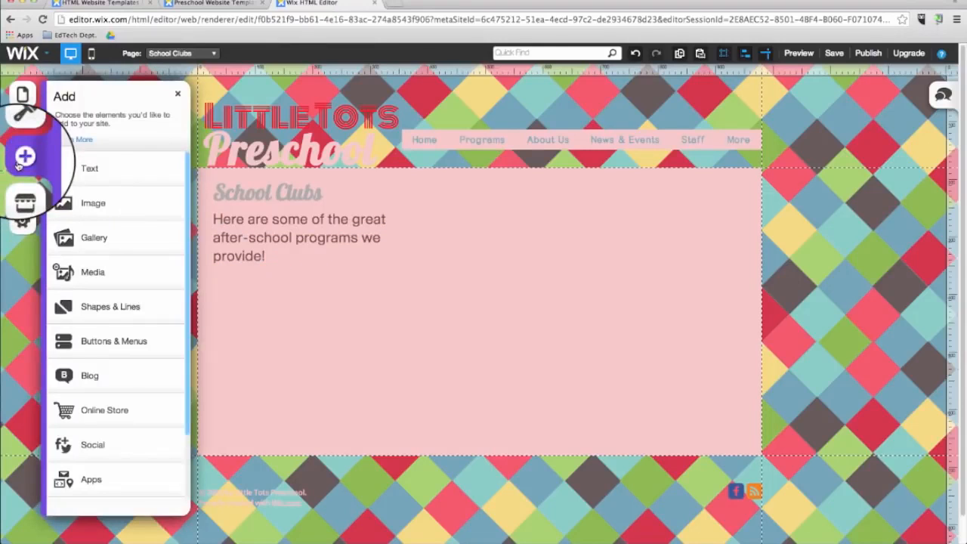
{"action": "left_click", "coordinate": [87, 210]}
{"action": "left_click", "coordinate": [99, 175]}
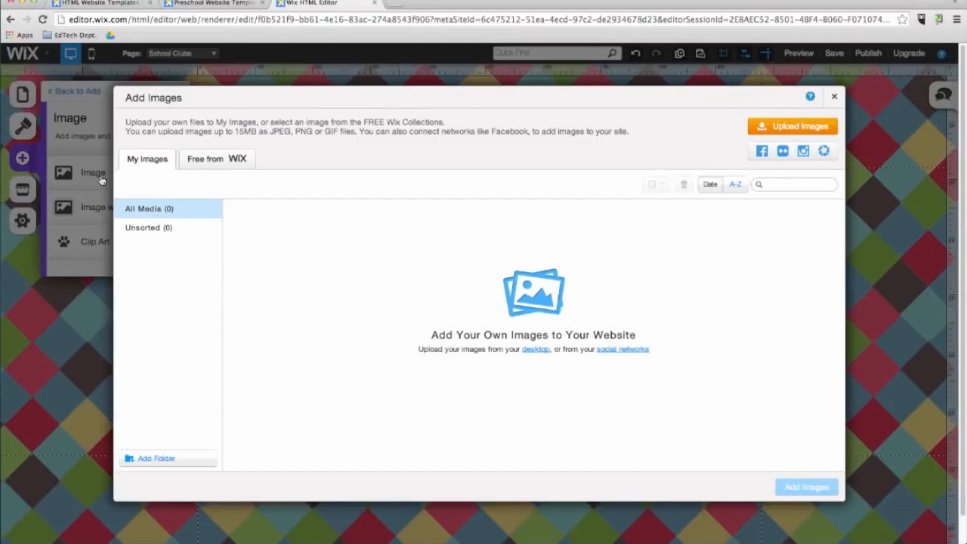
{"action": "left_click", "coordinate": [226, 165]}
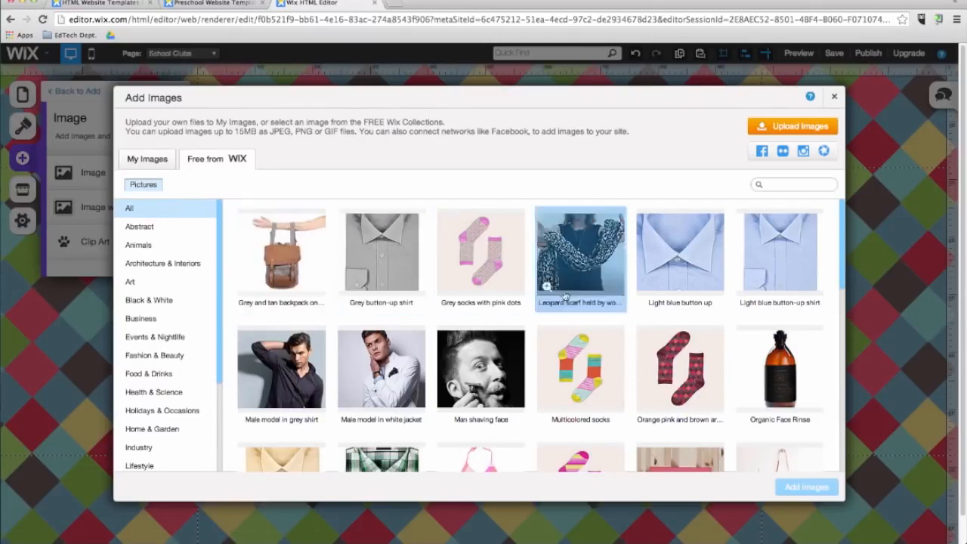
{"action": "left_click", "coordinate": [813, 186]}
{"action": "type", "text": "chi"}
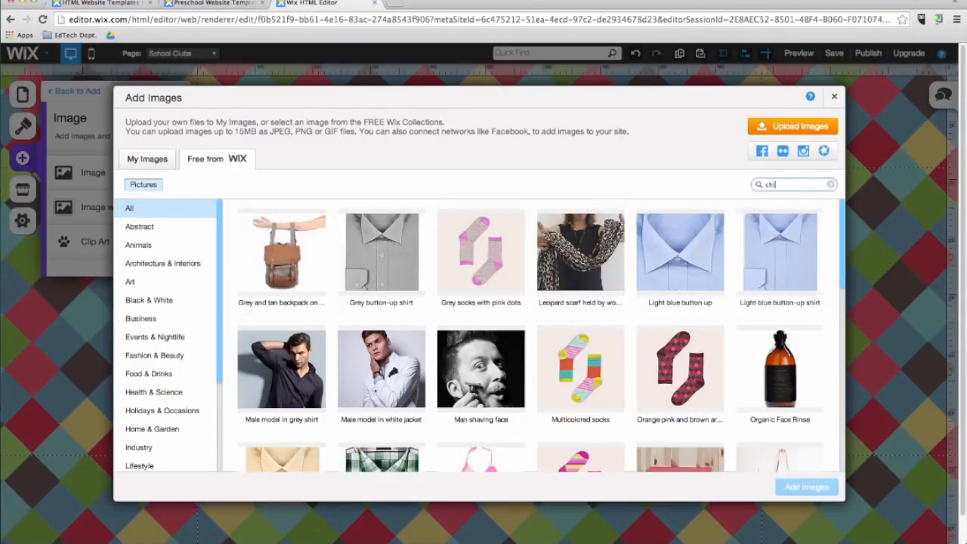
{"action": "type", "text": "ldren"}
{"action": "key", "text": "Return"}
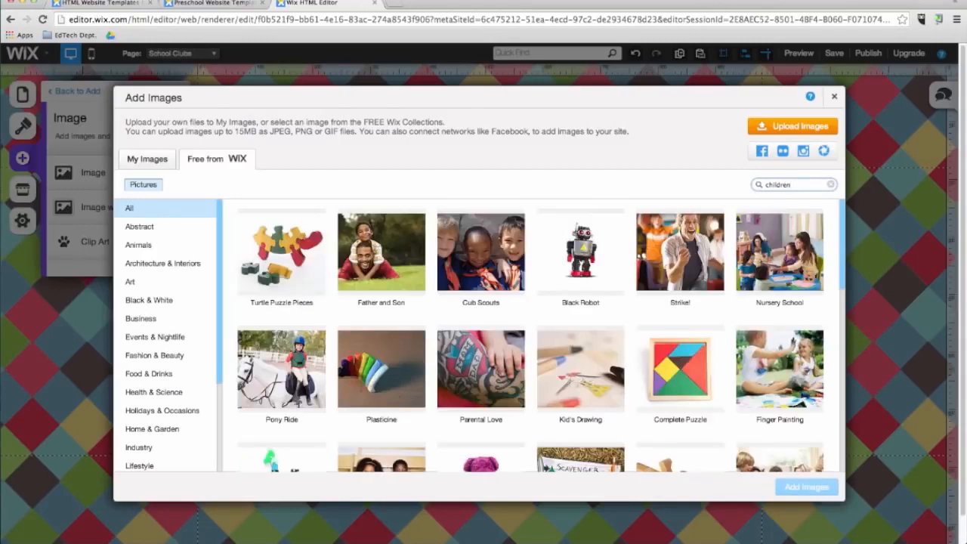
Add the Cub Scouts picture and place it below and to the right of the paragraph
{"action": "left_click", "coordinate": [482, 257]}
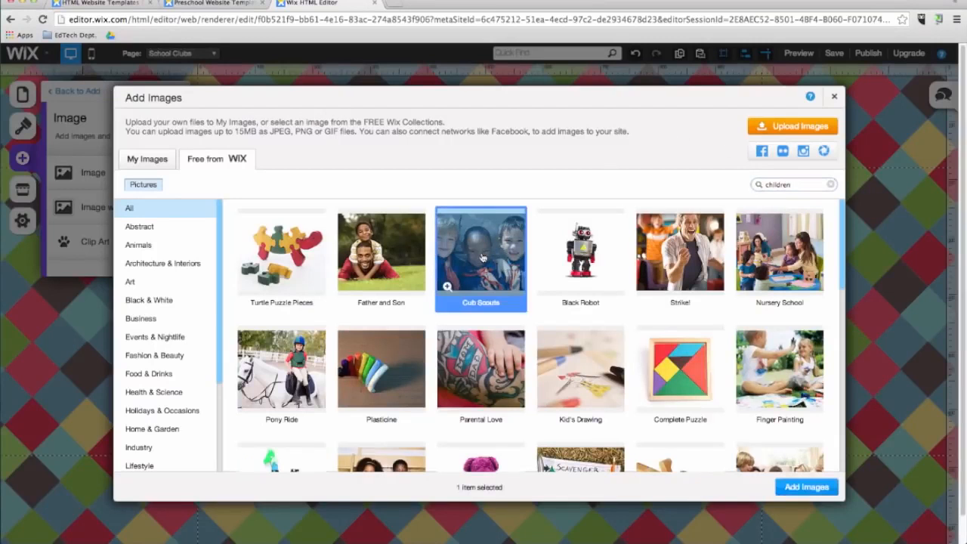
{"action": "left_click", "coordinate": [791, 487]}
{"action": "left_click_drag", "start_coordinate": [550, 362], "coordinate": [592, 416]}
Look through the types of elements that can be added to the site
{"action": "left_click", "coordinate": [22, 159]}
{"action": "scroll", "coordinate": [103, 335], "scroll_direction": "down", "scroll_amount": 2}
{"action": "scroll", "coordinate": [103, 335], "scroll_direction": "up", "scroll_amount": 2}
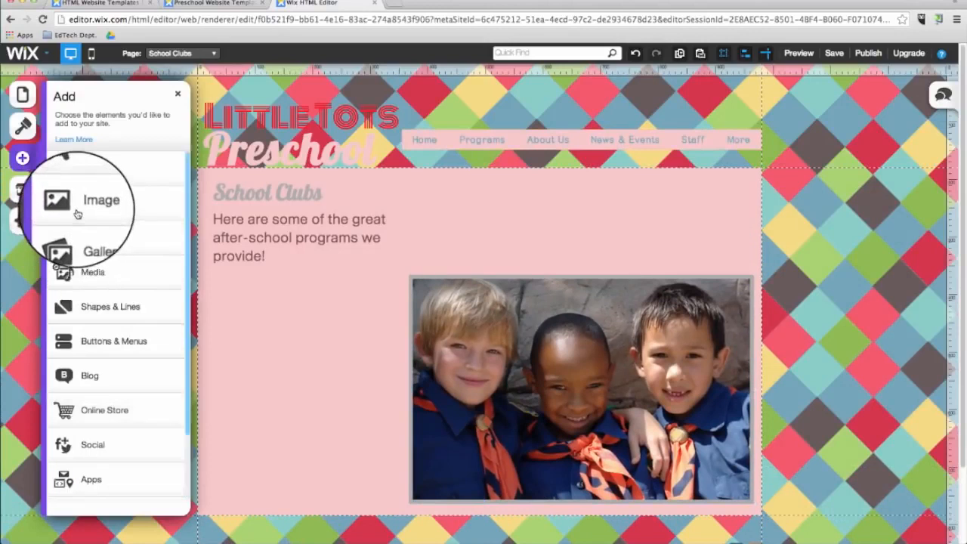
Start adding clip art to the School Clubs page and search the free Wix clip art for "school"
{"action": "left_click", "coordinate": [77, 214]}
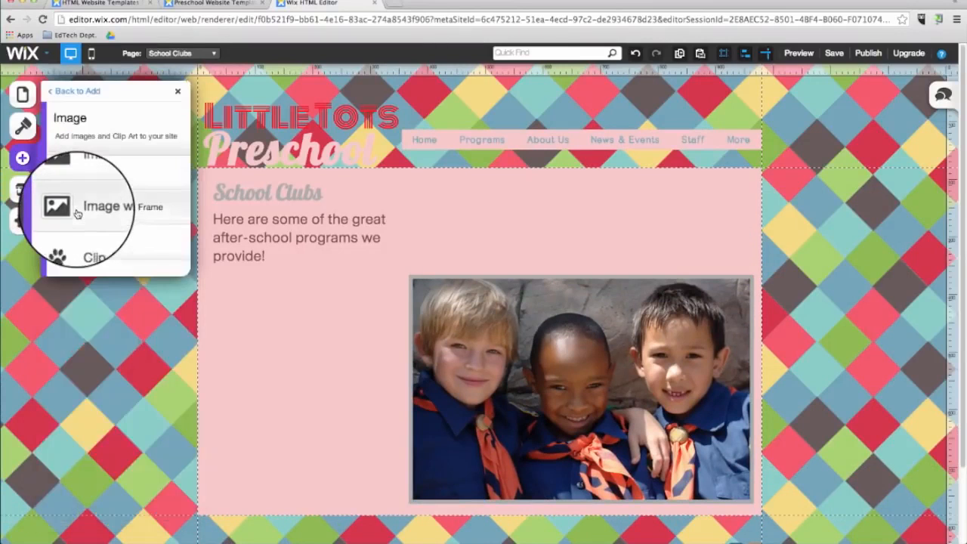
{"action": "left_click", "coordinate": [103, 254]}
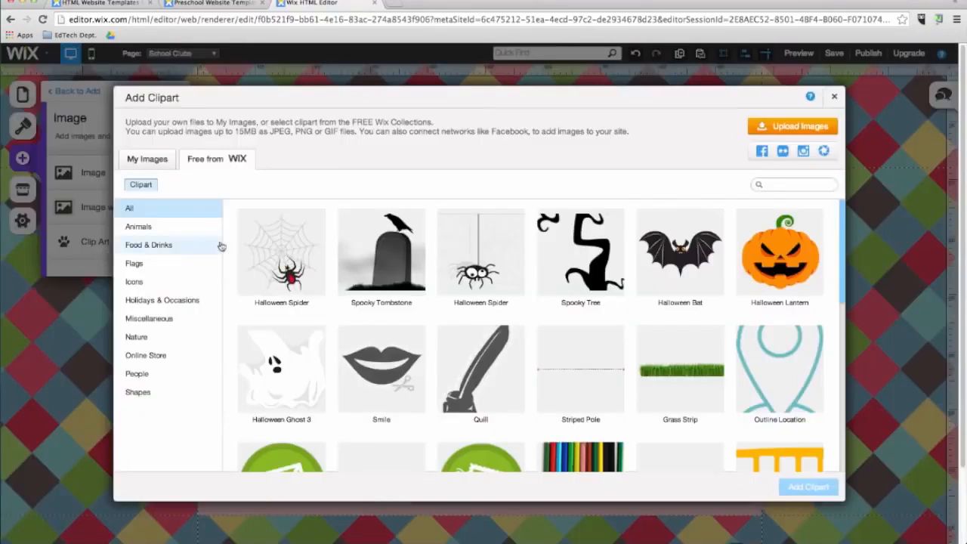
{"action": "left_click", "coordinate": [807, 185]}
{"action": "type", "text": "s"}
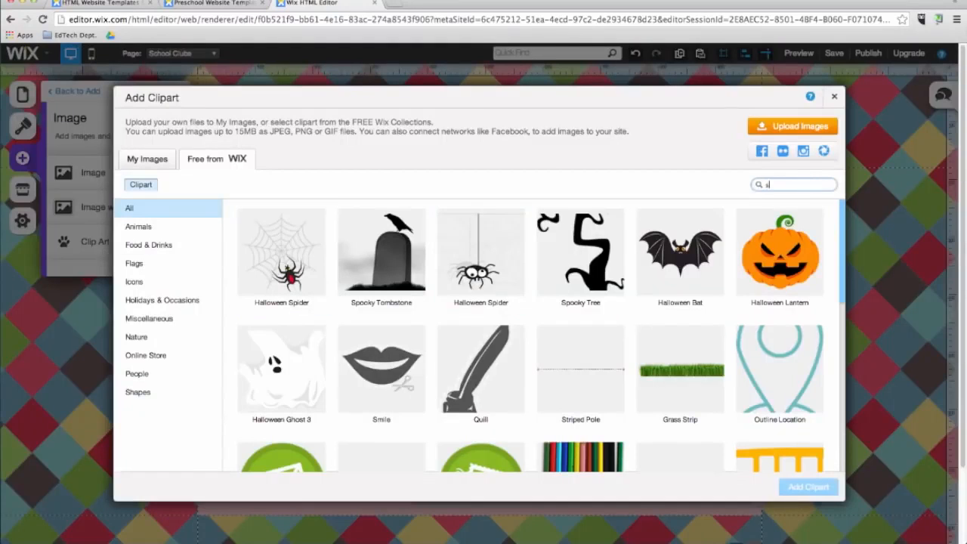
{"action": "type", "text": "chool"}
{"action": "key", "text": "Return"}
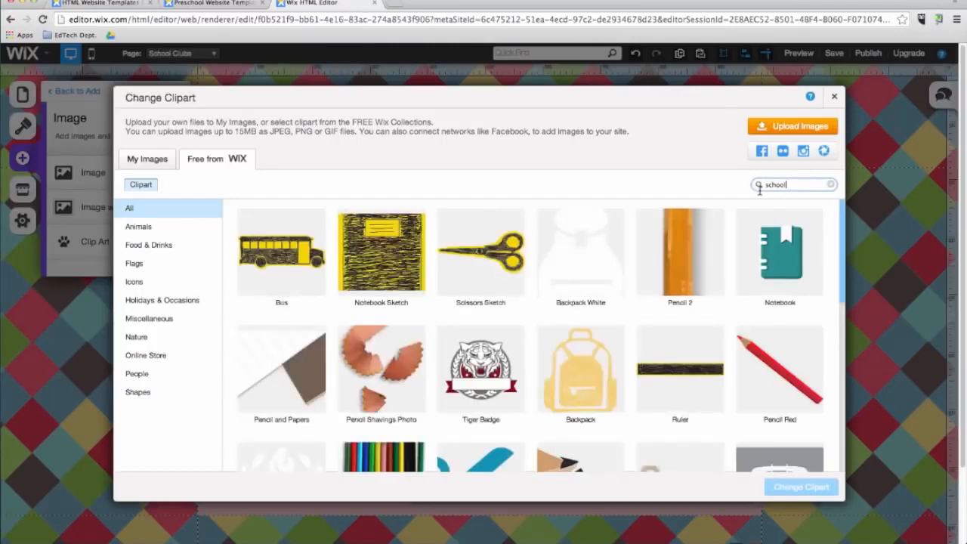
Add the teal Notebook clip art and enlarge it slightly in the space above the Cub Scouts picture
{"action": "left_click", "coordinate": [780, 253]}
{"action": "left_click", "coordinate": [802, 486]}
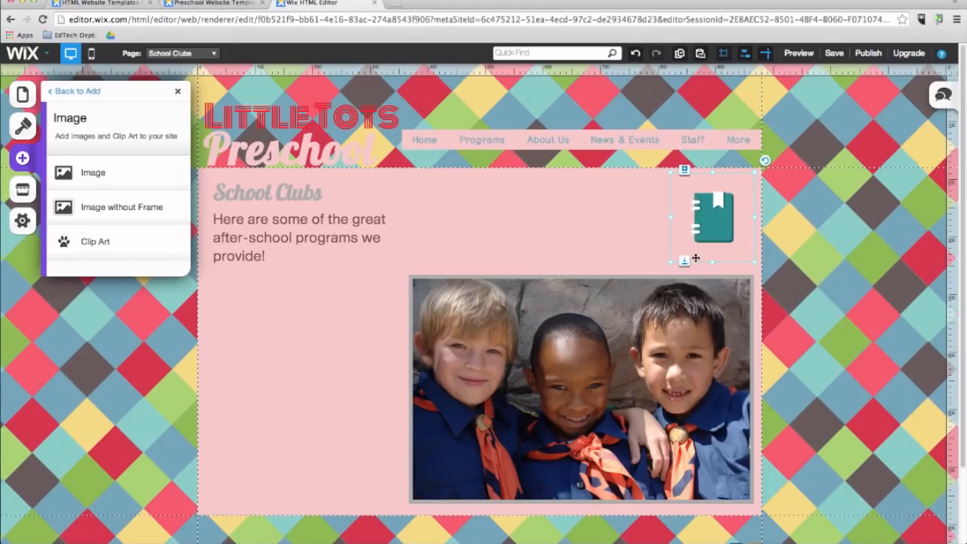
{"action": "left_click_drag", "start_coordinate": [670, 263], "coordinate": [668, 262]}
{"action": "left_click", "coordinate": [657, 266]}
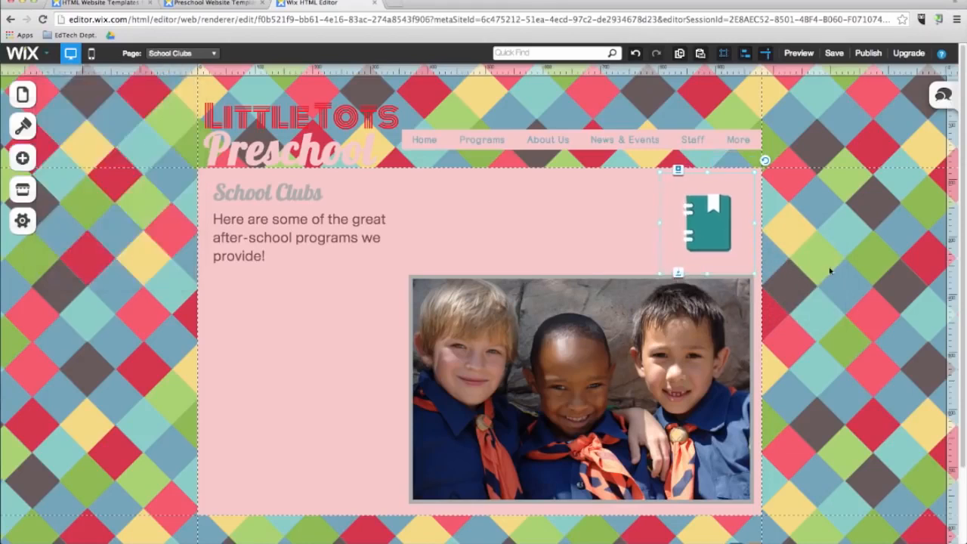
Add a 3D Carousel gallery and place it beneath the Cub Scouts picture at X 10, Y 600
{"action": "left_click", "coordinate": [22, 158]}
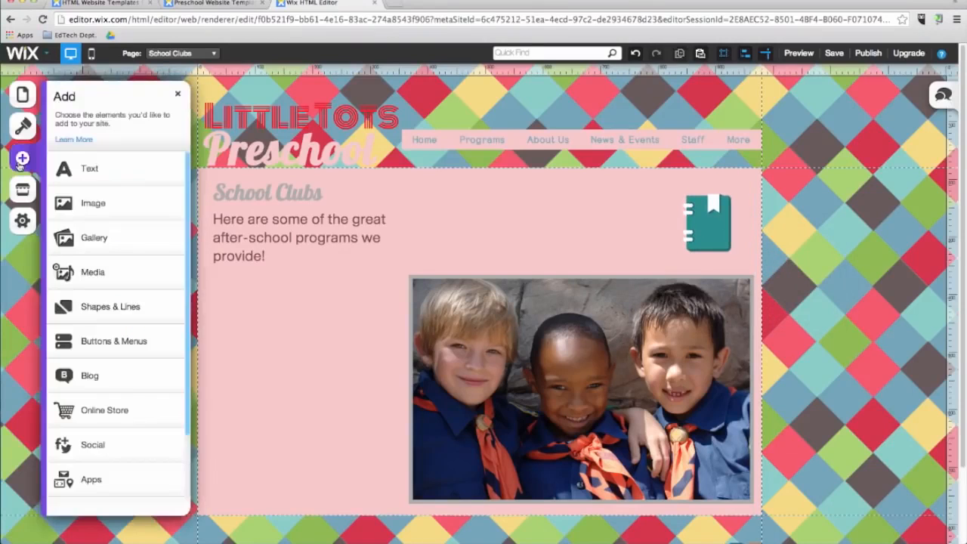
{"action": "left_click", "coordinate": [98, 250]}
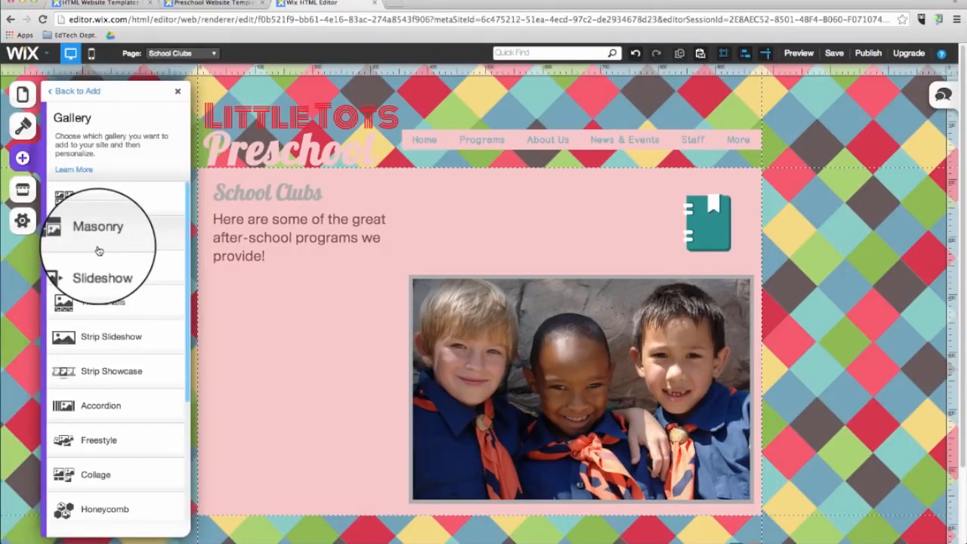
{"action": "scroll", "coordinate": [106, 340], "scroll_direction": "down", "scroll_amount": 3}
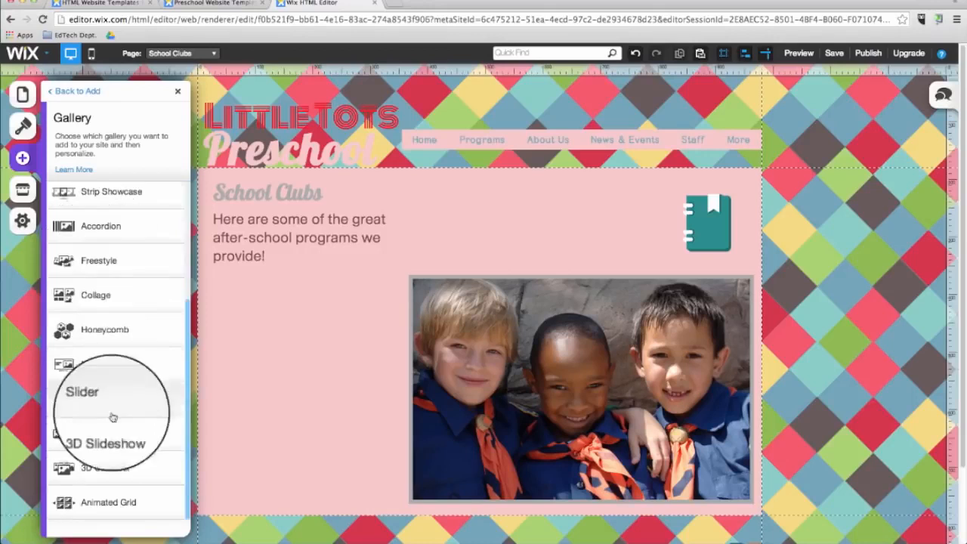
{"action": "left_click", "coordinate": [109, 469]}
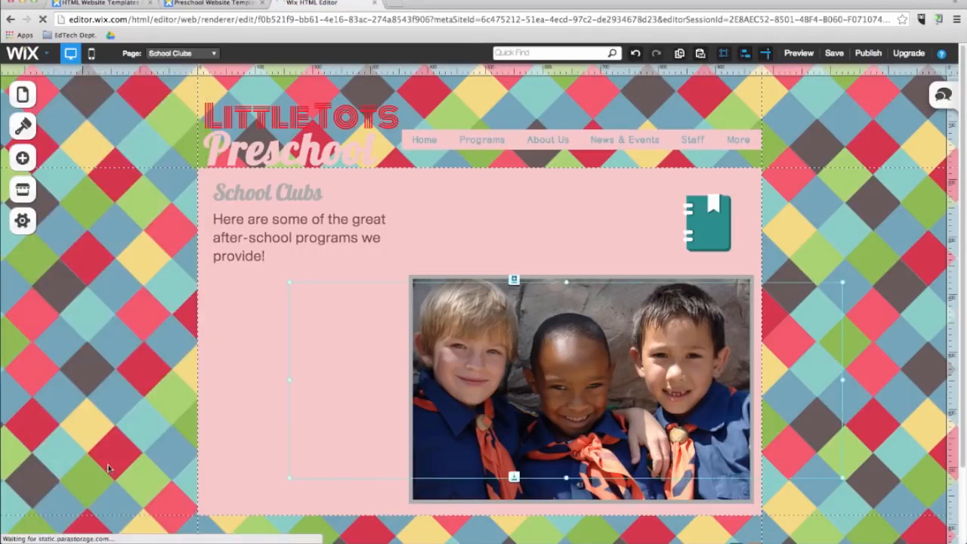
{"action": "left_click_drag", "start_coordinate": [556, 363], "coordinate": [468, 457]}
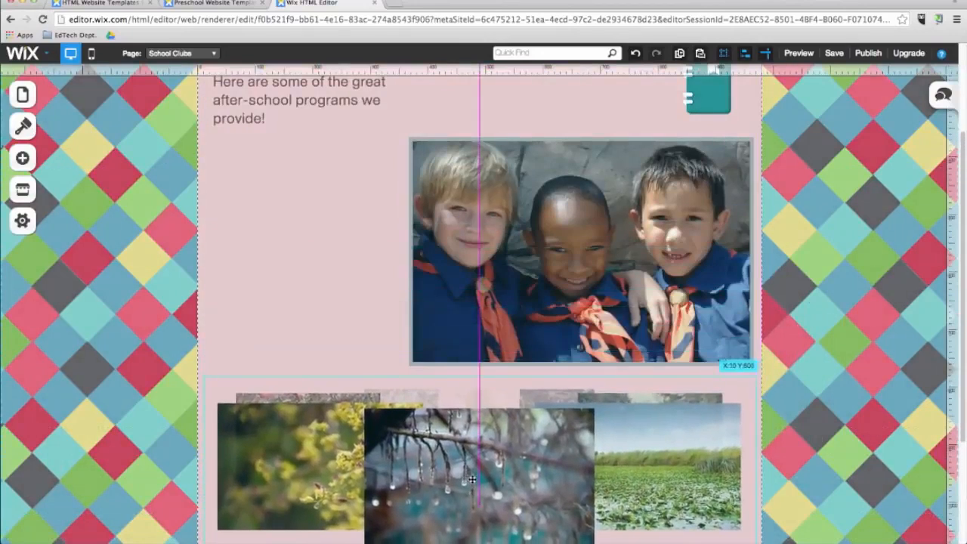
{"action": "left_click", "coordinate": [831, 345]}
{"action": "scroll", "coordinate": [824, 343], "scroll_direction": "down", "scroll_amount": 3}
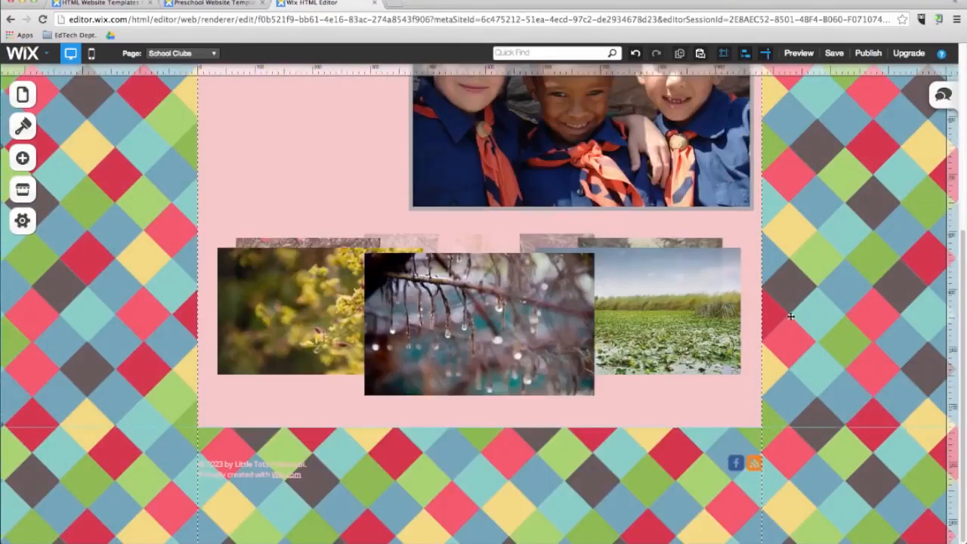
Start adding images to the 3D Carousel and search the free Wix pictures for "children"
{"action": "left_click", "coordinate": [532, 346]}
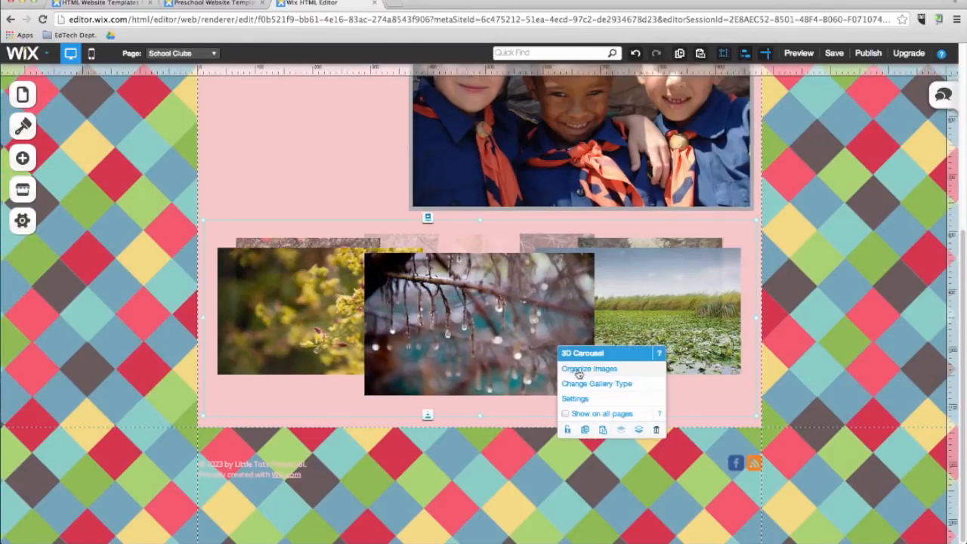
{"action": "left_click", "coordinate": [579, 370]}
{"action": "left_click", "coordinate": [485, 312]}
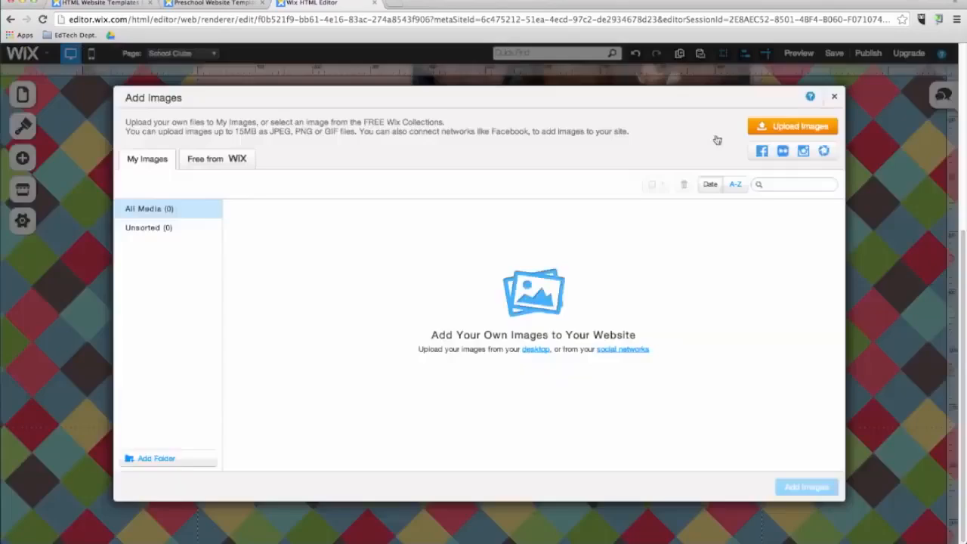
{"action": "left_click", "coordinate": [197, 160]}
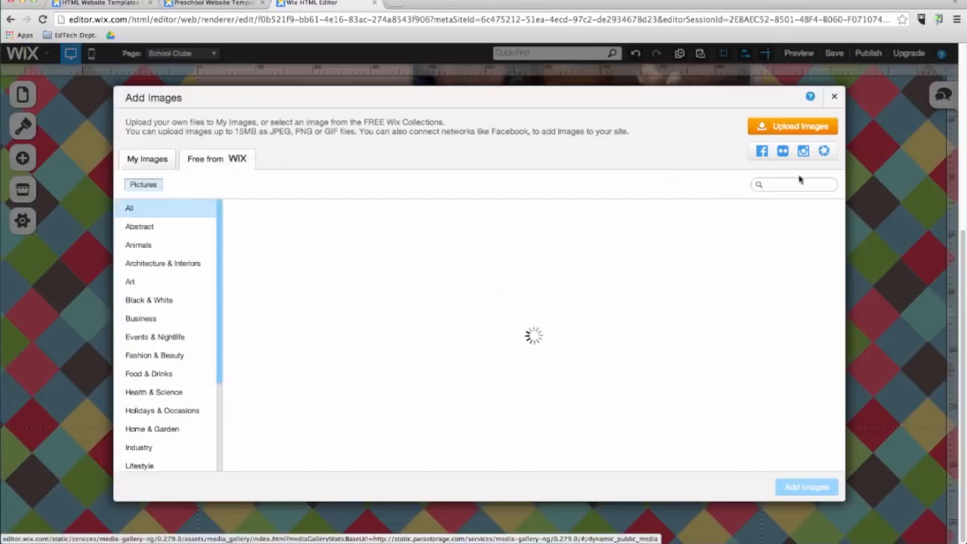
{"action": "left_click", "coordinate": [793, 185]}
{"action": "type", "text": "children"}
{"action": "key", "text": "Return"}
Fill the carousel with the Black Robot, Pony Ride, Finger Painting, Kid's Drawing, Scavenger Hunt Map and Little League pictures
{"action": "left_click", "coordinate": [580, 253]}
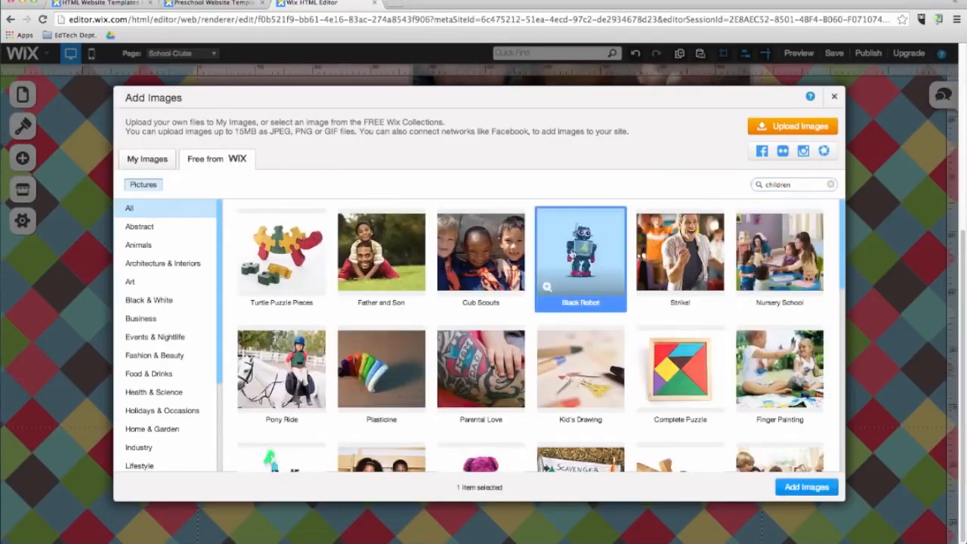
{"action": "left_click", "coordinate": [281, 368]}
{"action": "scroll", "coordinate": [633, 362], "scroll_direction": "down", "scroll_amount": 2}
{"action": "left_click", "coordinate": [780, 272]}
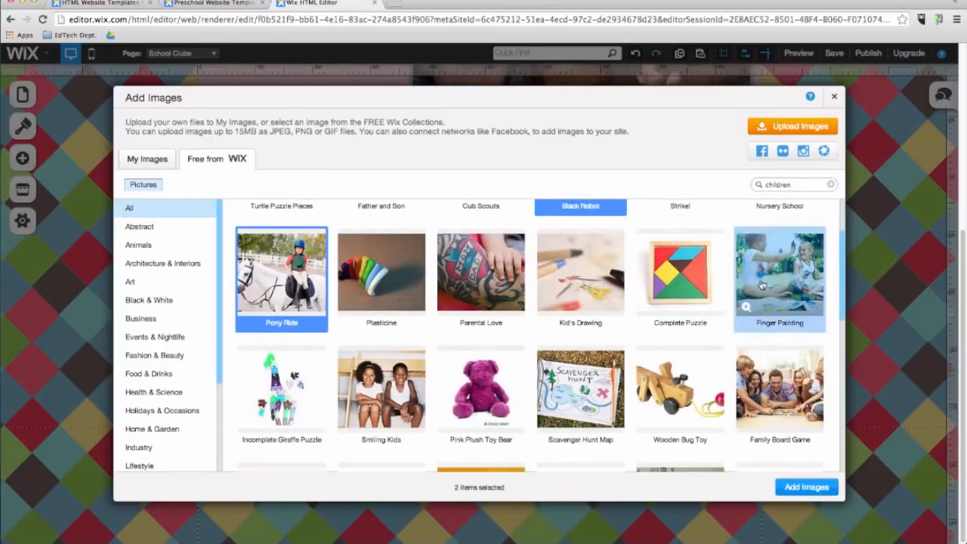
{"action": "left_click", "coordinate": [580, 270]}
{"action": "scroll", "coordinate": [484, 378], "scroll_direction": "down", "scroll_amount": 1}
{"action": "left_click", "coordinate": [570, 376]}
{"action": "scroll", "coordinate": [571, 376], "scroll_direction": "down", "scroll_amount": 2}
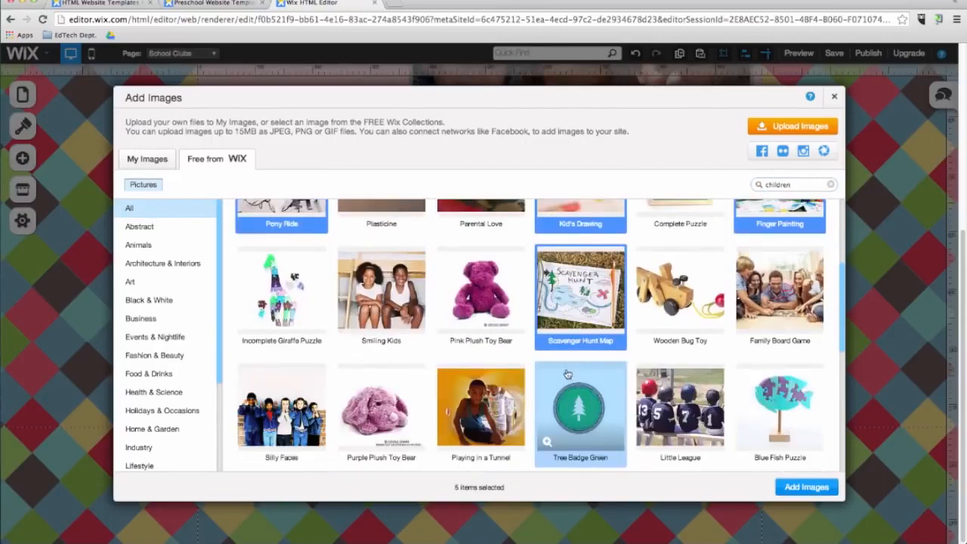
{"action": "left_click", "coordinate": [673, 410]}
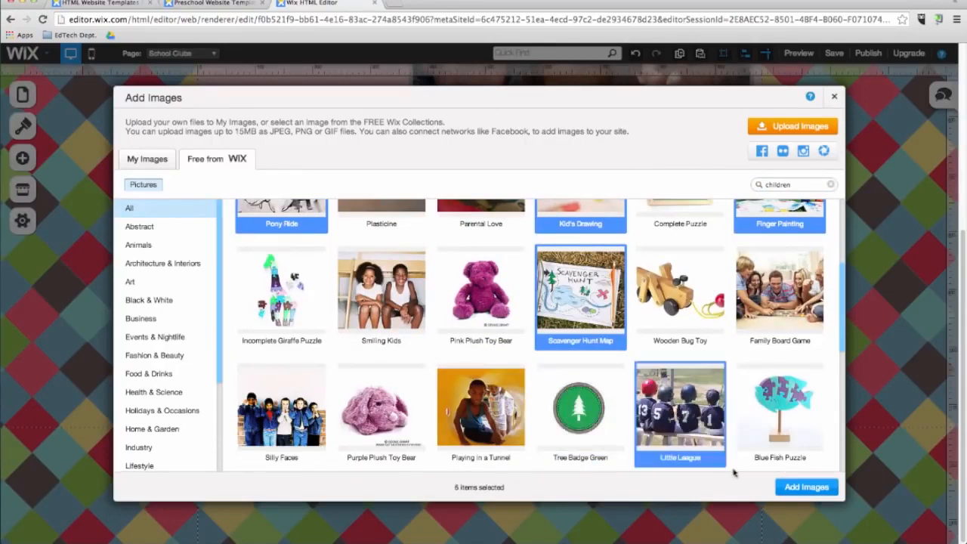
{"action": "left_click", "coordinate": [806, 487]}
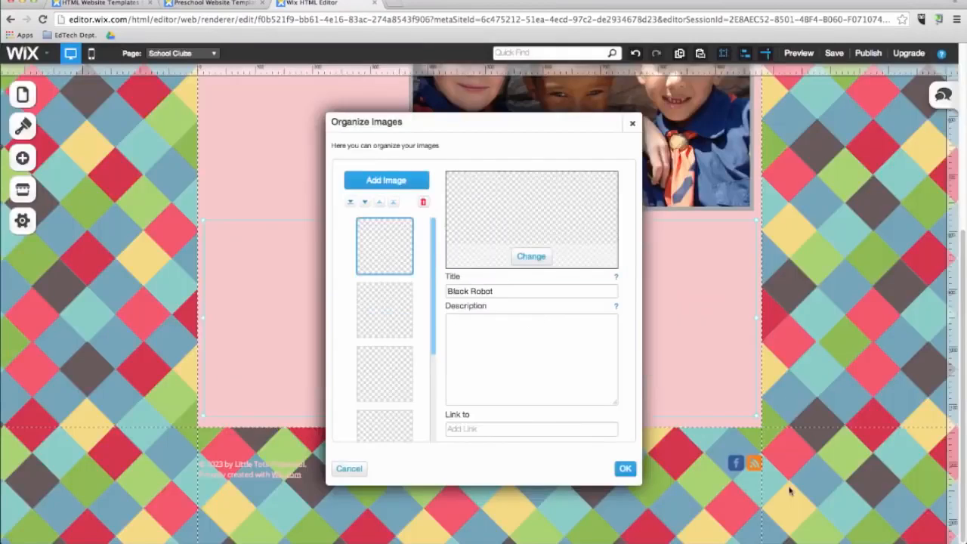
{"action": "left_click", "coordinate": [625, 470]}
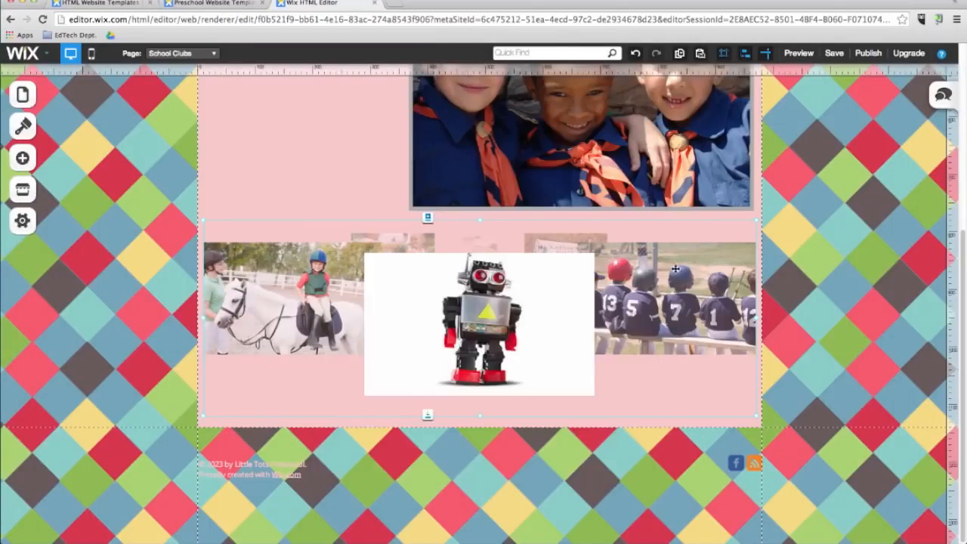
Set the carousel to autoplay with a 4.40-second pause between images and to enter expand mode when an image is clicked
{"action": "left_click", "coordinate": [676, 267]}
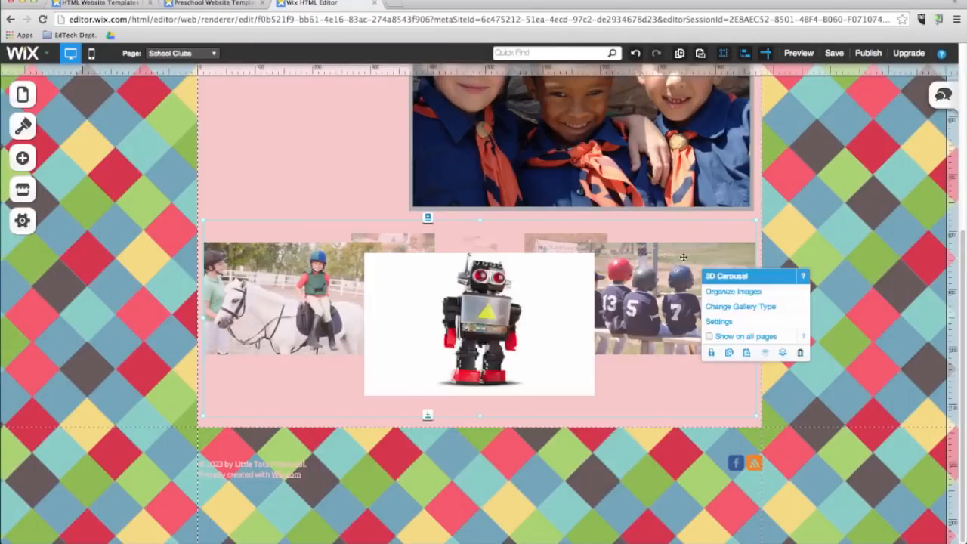
{"action": "left_click", "coordinate": [720, 321]}
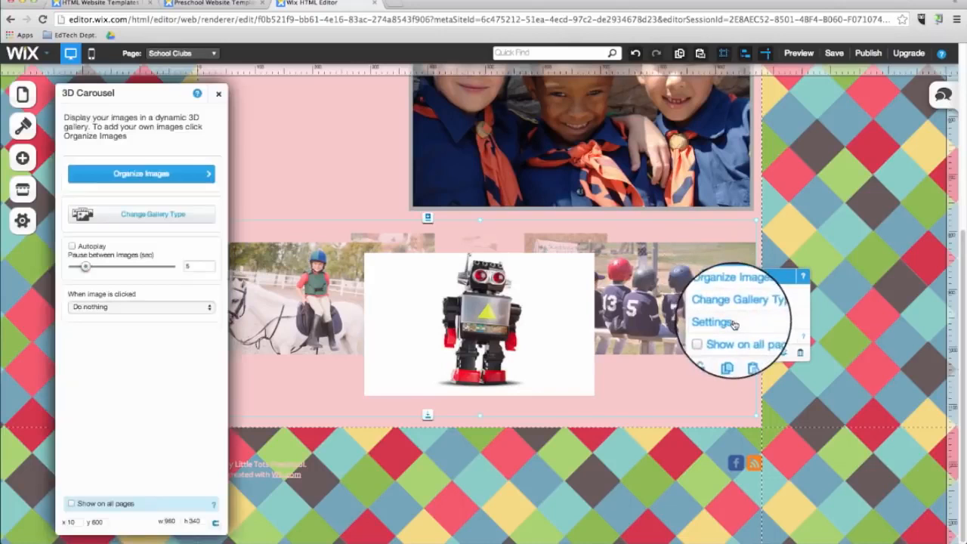
{"action": "left_click", "coordinate": [72, 245]}
{"action": "mouse_move", "coordinate": [85, 267]}
{"action": "left_mouse_down"}
{"action": "mouse_move", "coordinate": [100, 267]}
{"action": "mouse_move", "coordinate": [84, 269]}
{"action": "left_mouse_up"}
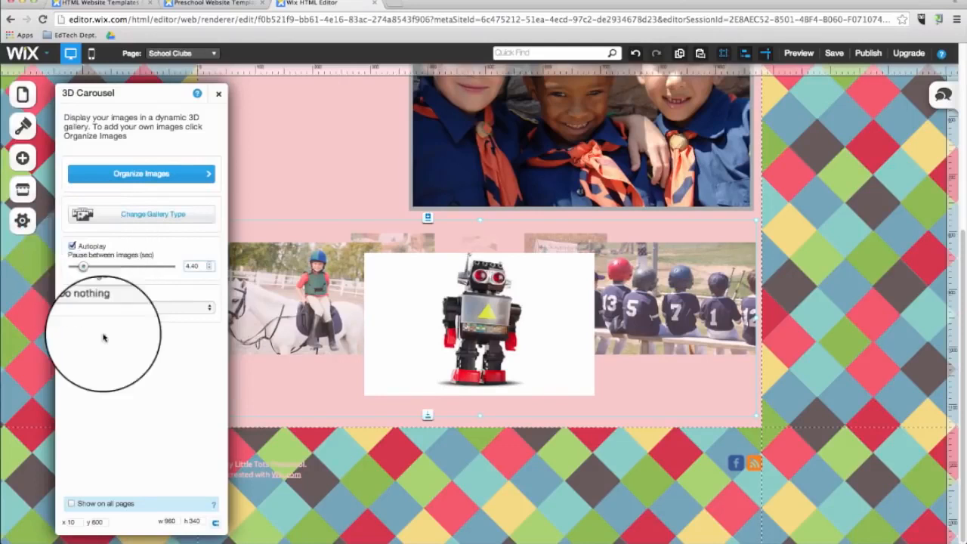
{"action": "left_click", "coordinate": [116, 310]}
{"action": "left_click", "coordinate": [114, 322]}
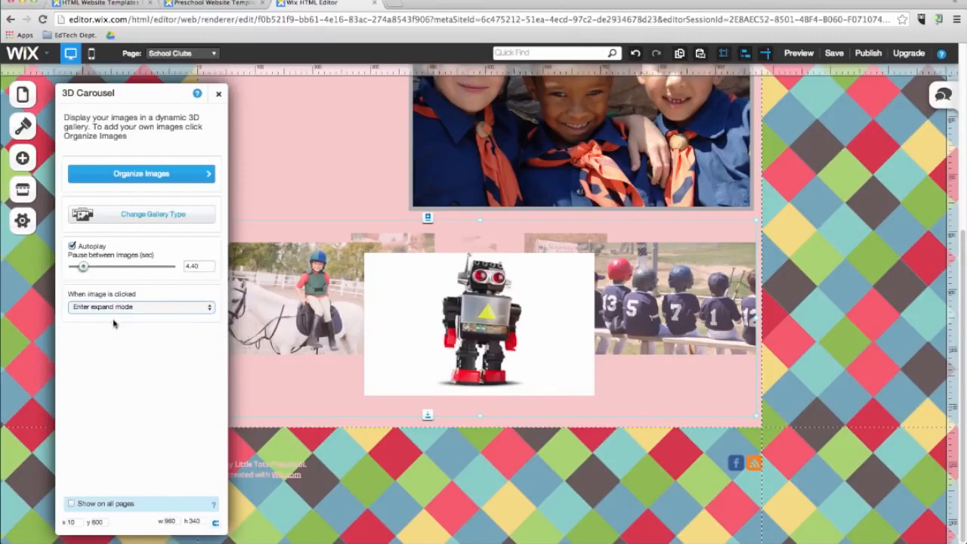
{"action": "left_click", "coordinate": [218, 93]}
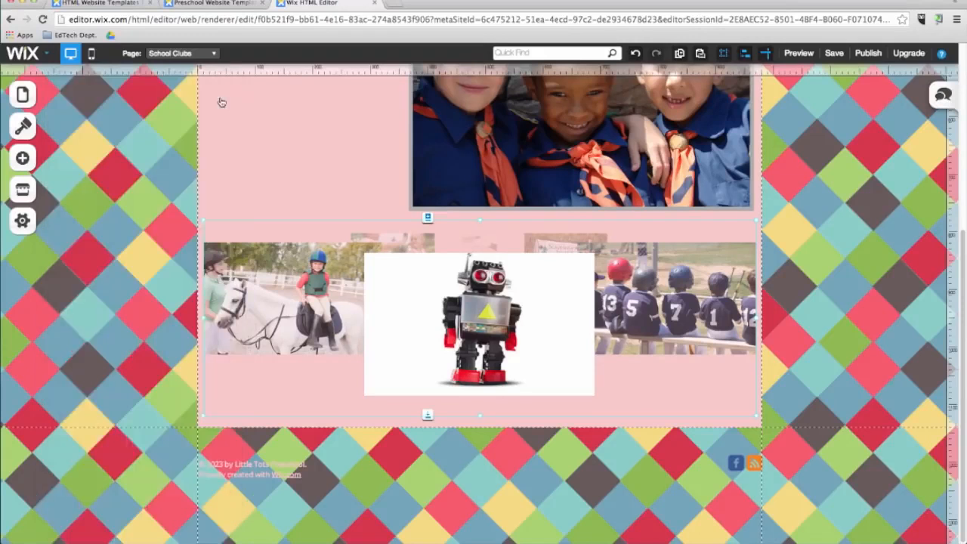
Switch to the About Us page and delete the large picture beneath the heading
{"action": "left_click", "coordinate": [181, 53]}
{"action": "left_click", "coordinate": [181, 98]}
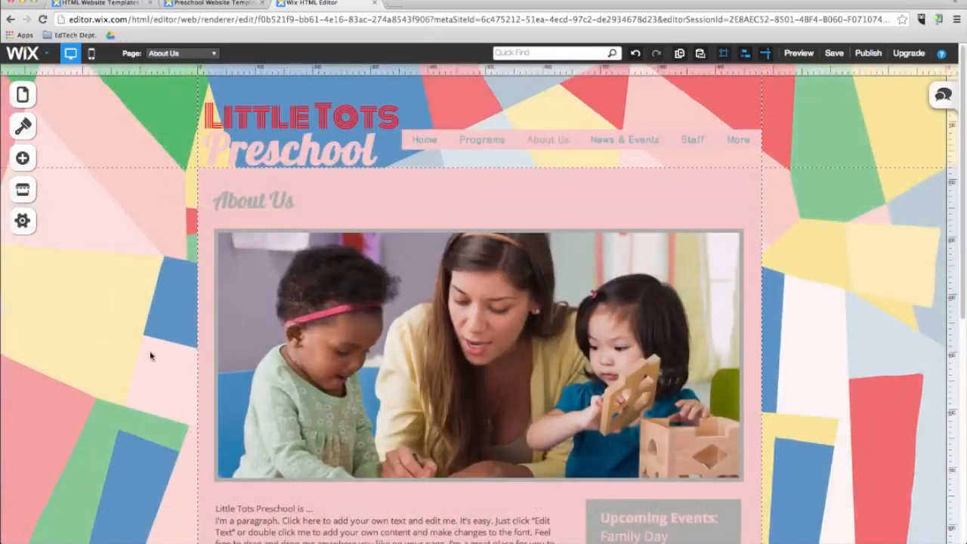
{"action": "left_click", "coordinate": [328, 333]}
{"action": "key", "text": "Delete"}
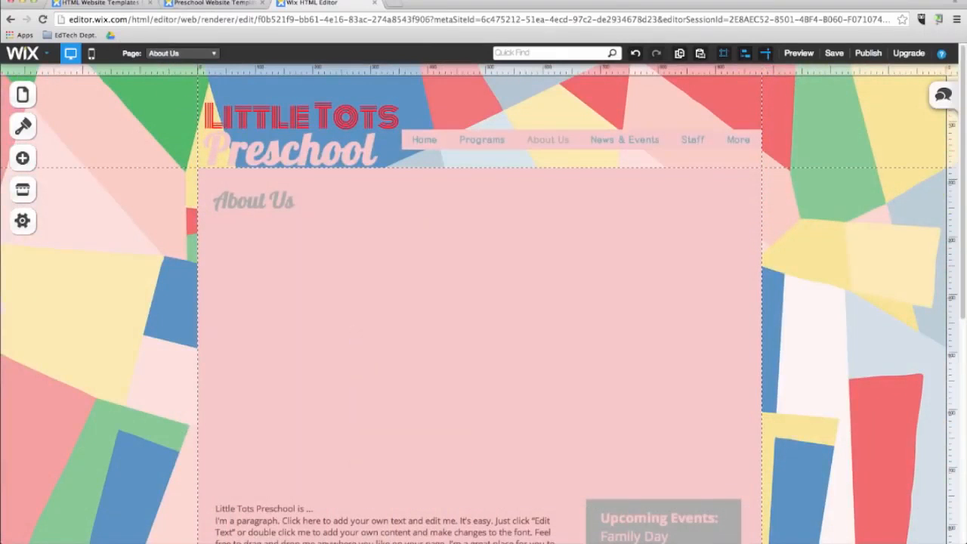
Add a video beneath the About Us heading, enlarge it to about 717 by 441 px and centre it
{"action": "left_click", "coordinate": [22, 158]}
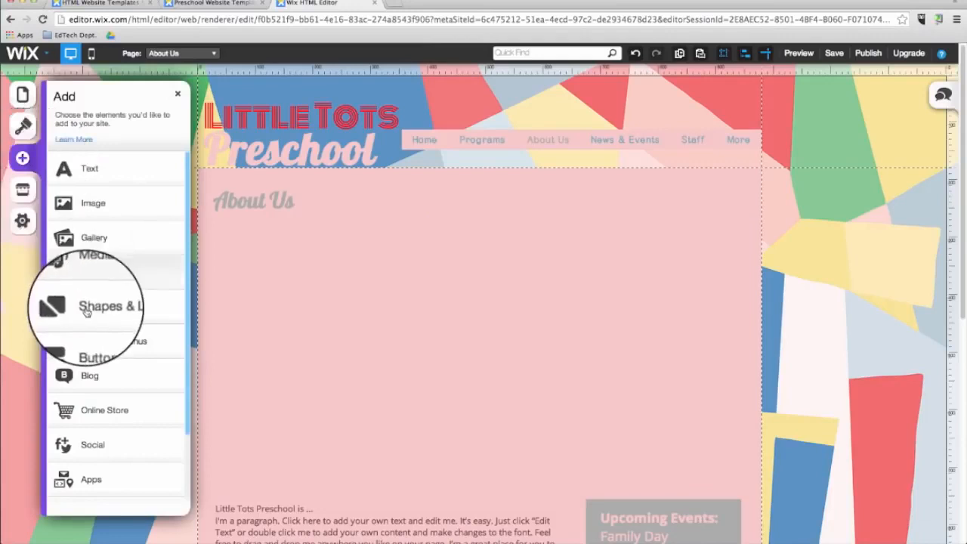
{"action": "left_click", "coordinate": [94, 278]}
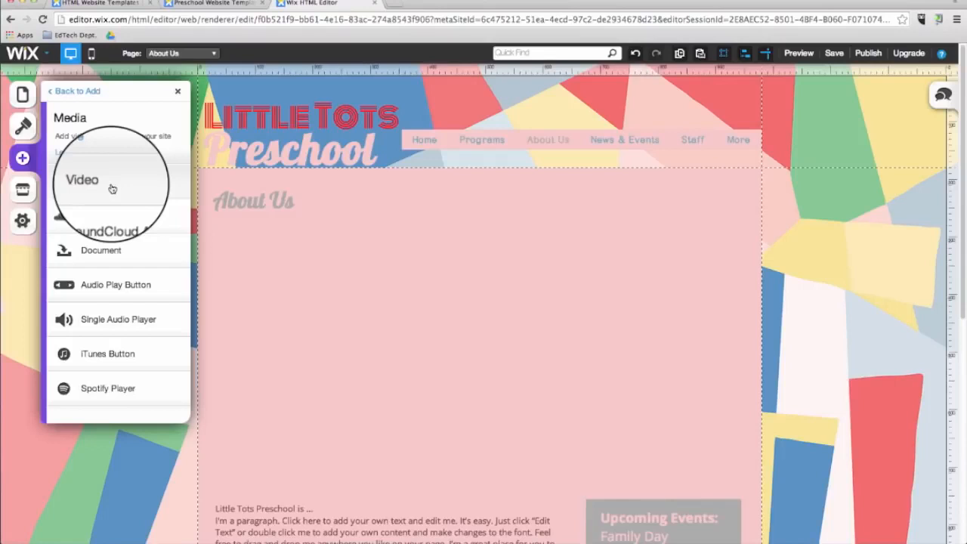
{"action": "left_click_drag", "start_coordinate": [112, 188], "coordinate": [445, 318]}
{"action": "scroll", "coordinate": [491, 469], "scroll_direction": "down", "scroll_amount": 1}
{"action": "left_click_drag", "start_coordinate": [386, 342], "coordinate": [278, 342]}
{"action": "left_click_drag", "start_coordinate": [516, 416], "coordinate": [657, 468]}
{"action": "left_click_drag", "start_coordinate": [600, 349], "coordinate": [636, 349]}
{"action": "left_click", "coordinate": [704, 360]}
{"action": "left_click", "coordinate": [570, 352]}
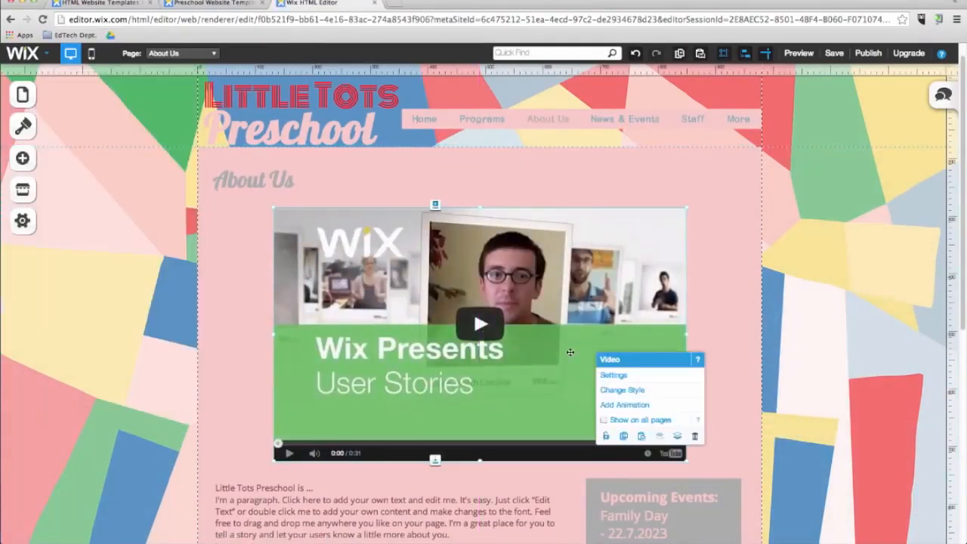
{"action": "left_click", "coordinate": [612, 377]}
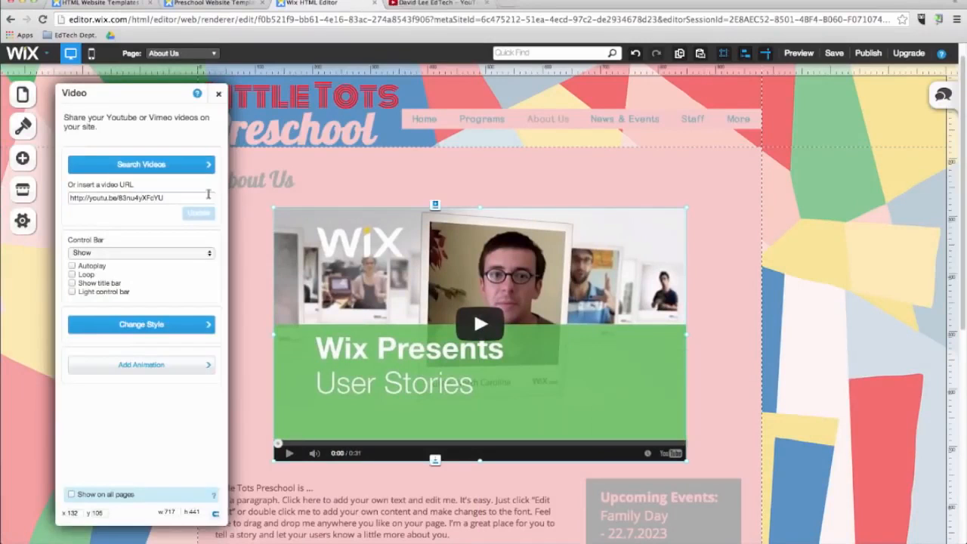
{"action": "left_click", "coordinate": [180, 198]}
{"action": "type", "text": "https://www.youtube.com/watch?v=oOxjgRrDW1M"}
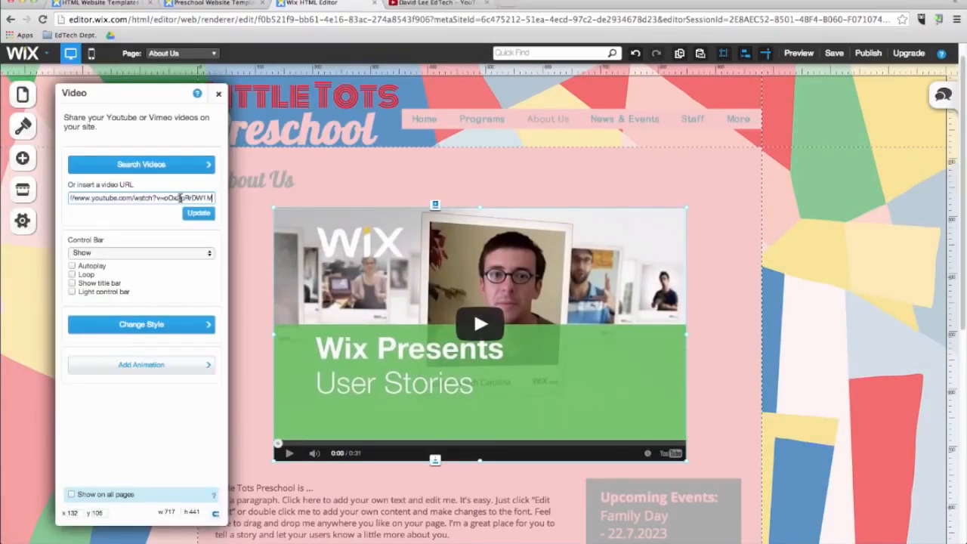
{"action": "left_click", "coordinate": [199, 216]}
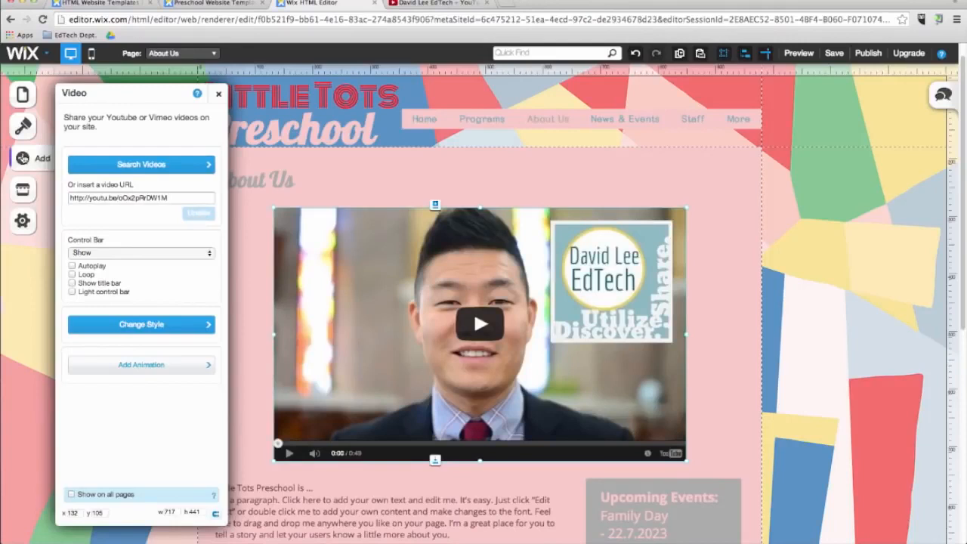
Upload Faculty Handbook 2014-2015.pdf from the Downloads folder and add it to the About Us page as a document
{"action": "left_click", "coordinate": [23, 158]}
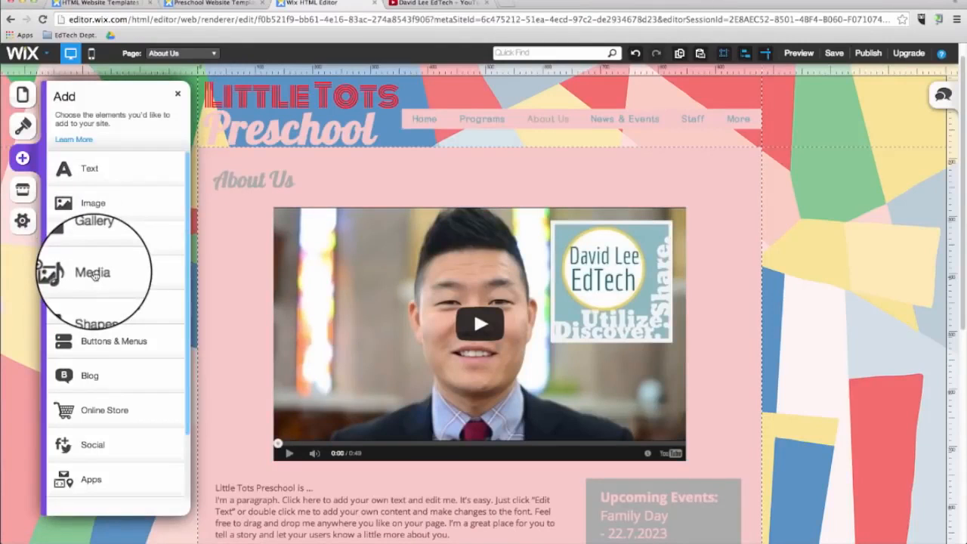
{"action": "left_click", "coordinate": [94, 275]}
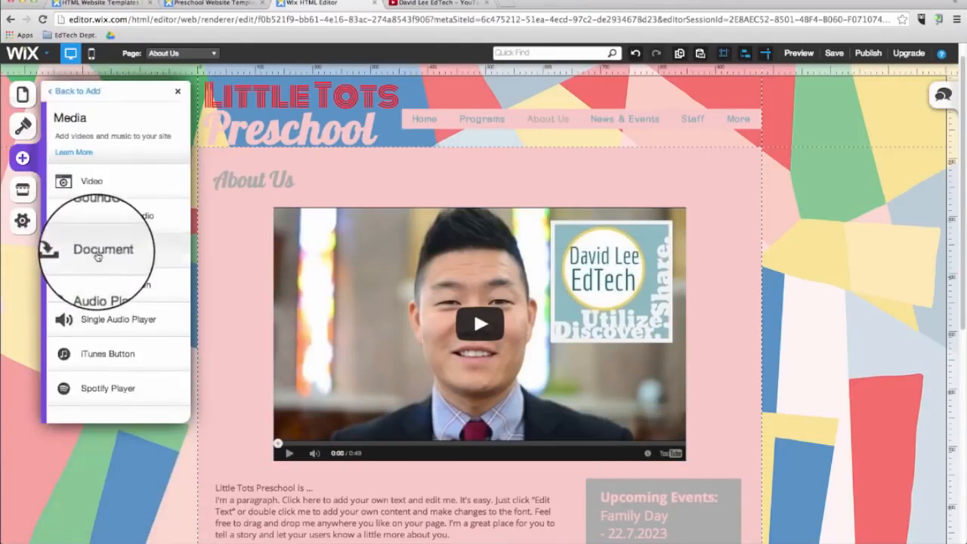
{"action": "left_click", "coordinate": [98, 256]}
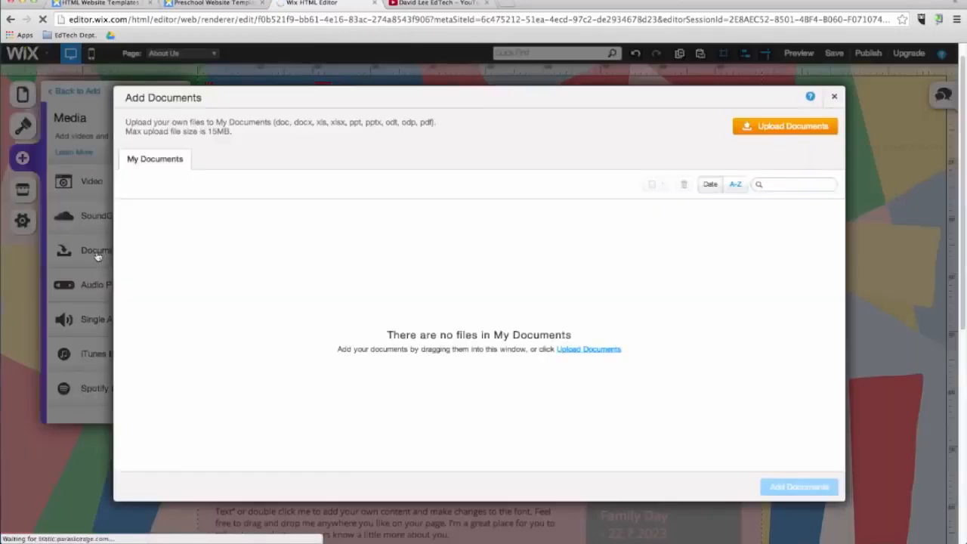
{"action": "left_click", "coordinate": [775, 129]}
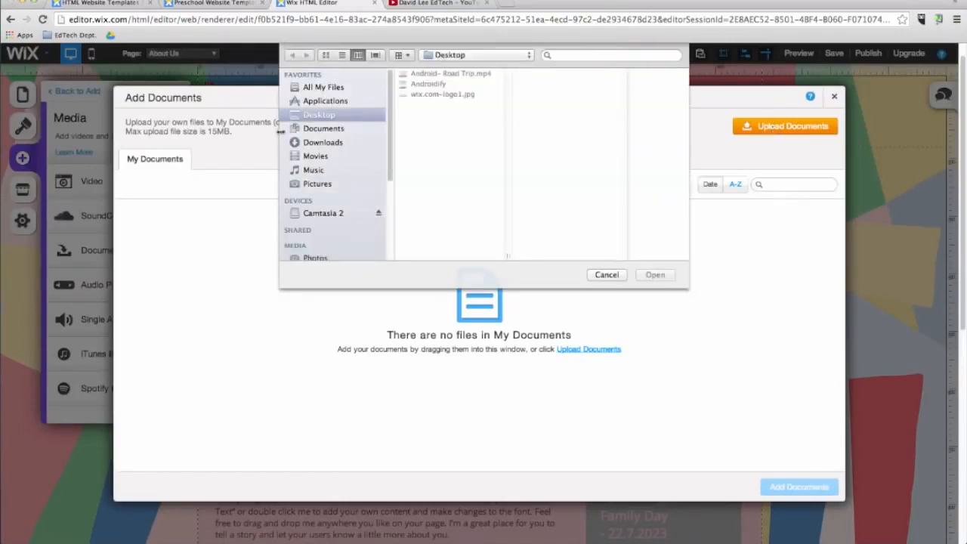
{"action": "left_click", "coordinate": [341, 128]}
{"action": "left_click", "coordinate": [325, 142]}
{"action": "left_click", "coordinate": [446, 104]}
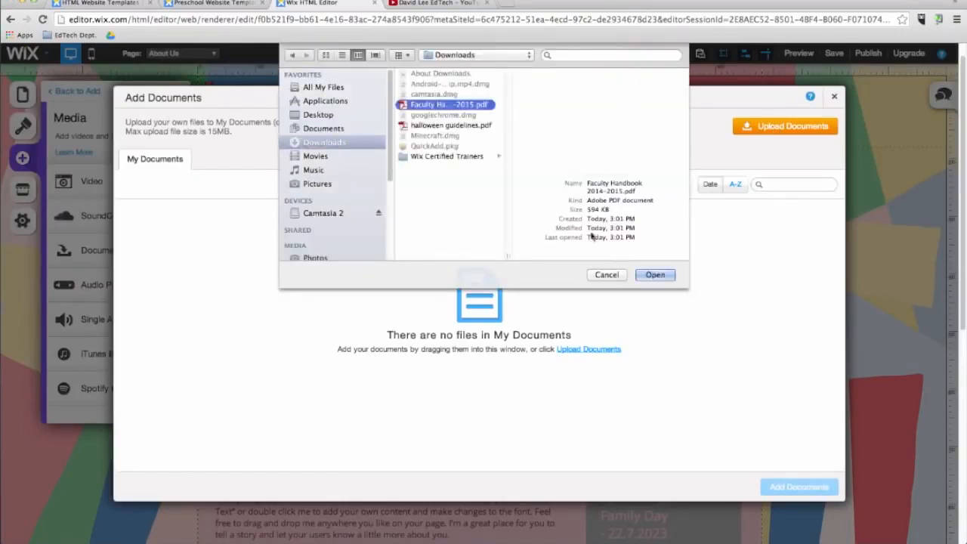
{"action": "left_click", "coordinate": [655, 275]}
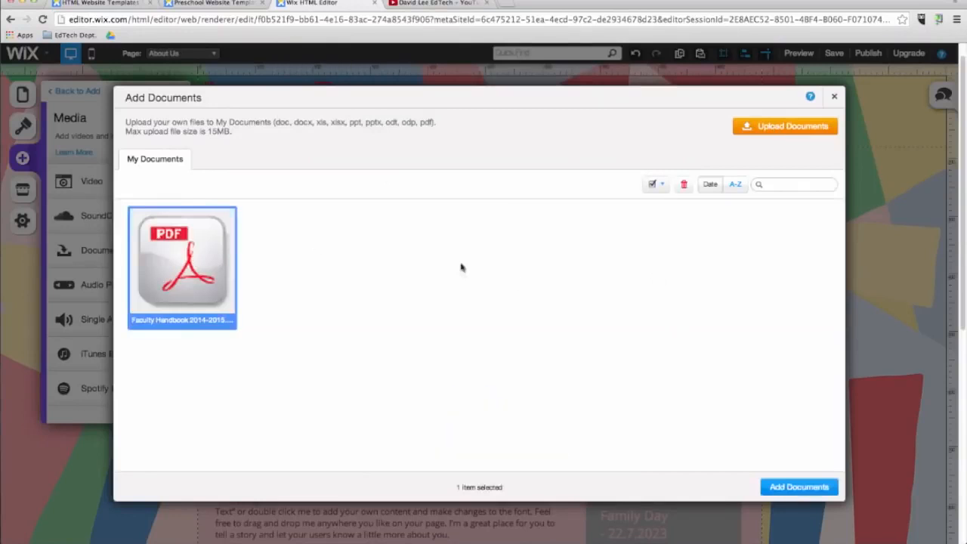
{"action": "left_click", "coordinate": [778, 491]}
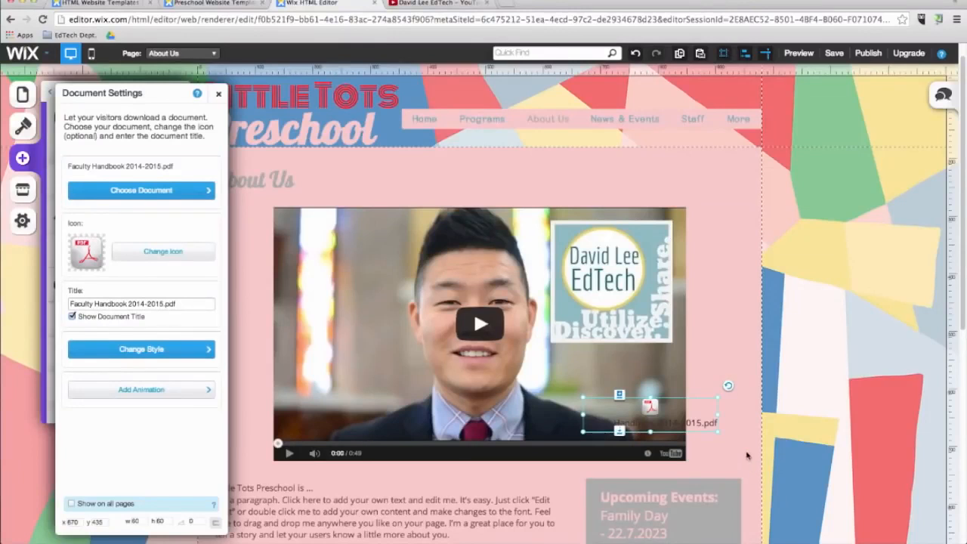
Make room beneath the video and move the Faculty Handbook document into the gap just above the Upcoming Events box
{"action": "scroll", "coordinate": [745, 452], "scroll_direction": "down", "scroll_amount": 3}
{"action": "left_click", "coordinate": [494, 342]}
{"action": "left_click_drag", "start_coordinate": [429, 281], "coordinate": [429, 307]}
{"action": "left_click_drag", "start_coordinate": [624, 237], "coordinate": [635, 305]}
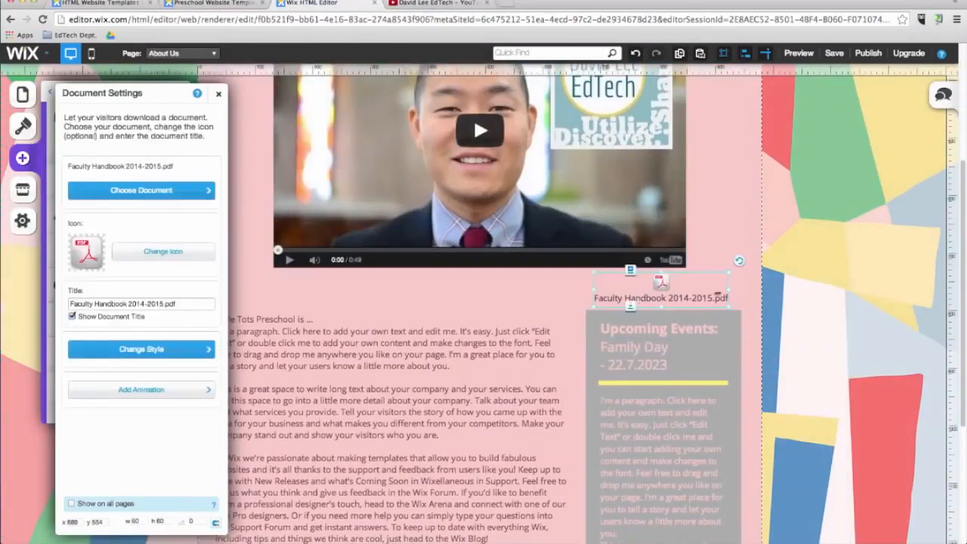
{"action": "left_click", "coordinate": [734, 286]}
{"action": "scroll", "coordinate": [564, 261], "scroll_direction": "up", "scroll_amount": 3}
{"action": "scroll", "coordinate": [621, 336], "scroll_direction": "down", "scroll_amount": 6}
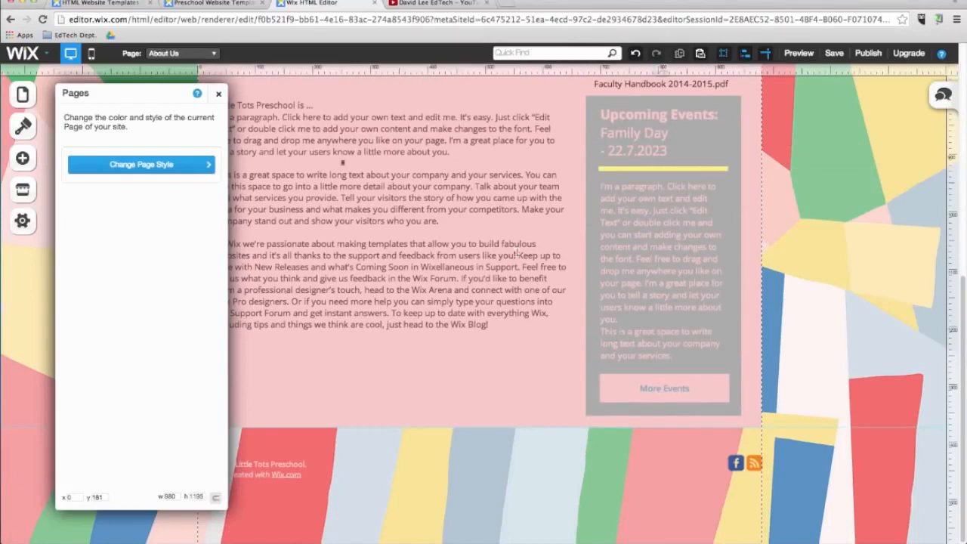
Try to move the About Us paragraph text down toward the footer
{"action": "left_click", "coordinate": [218, 93]}
{"action": "left_click_drag", "start_coordinate": [313, 290], "coordinate": [326, 461]}
{"action": "scroll", "coordinate": [326, 459], "scroll_direction": "down", "scroll_amount": 3}
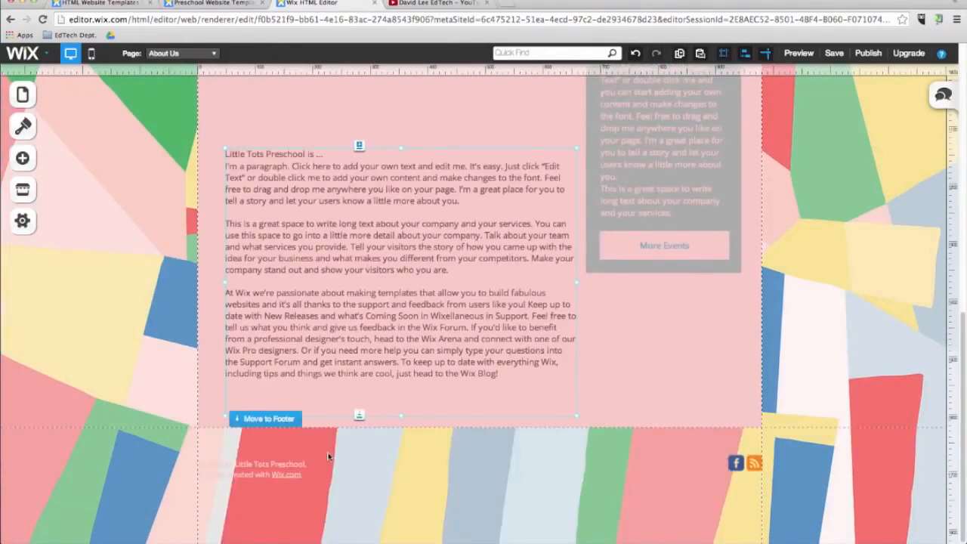
Save the site and dismiss the save confirmation
{"action": "left_click", "coordinate": [834, 53]}
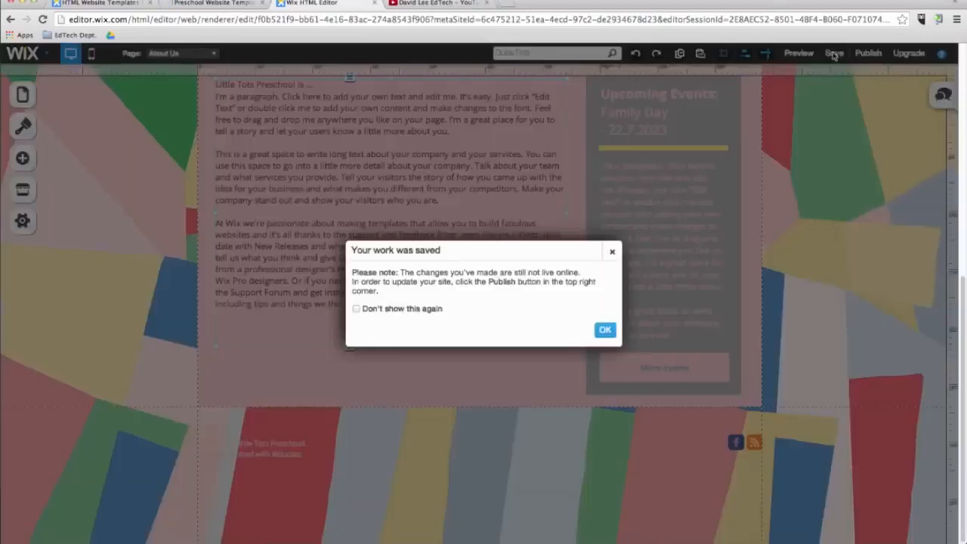
{"action": "left_click", "coordinate": [605, 329]}
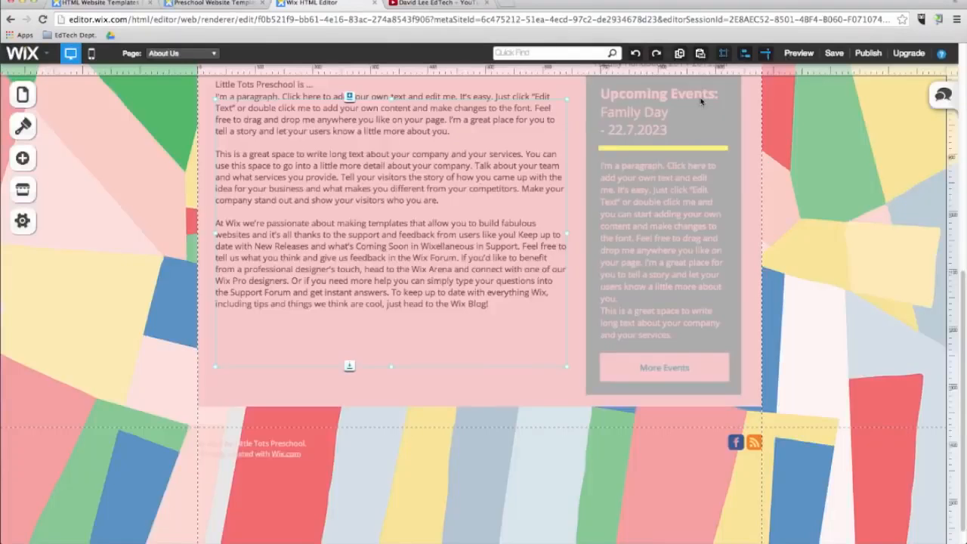
Add a grey box sized to cover the About Us paragraph text, send it behind the text, and align both beside the Upcoming Events box
{"action": "scroll", "coordinate": [701, 100], "scroll_direction": "up", "scroll_amount": 1}
{"action": "left_click", "coordinate": [16, 157]}
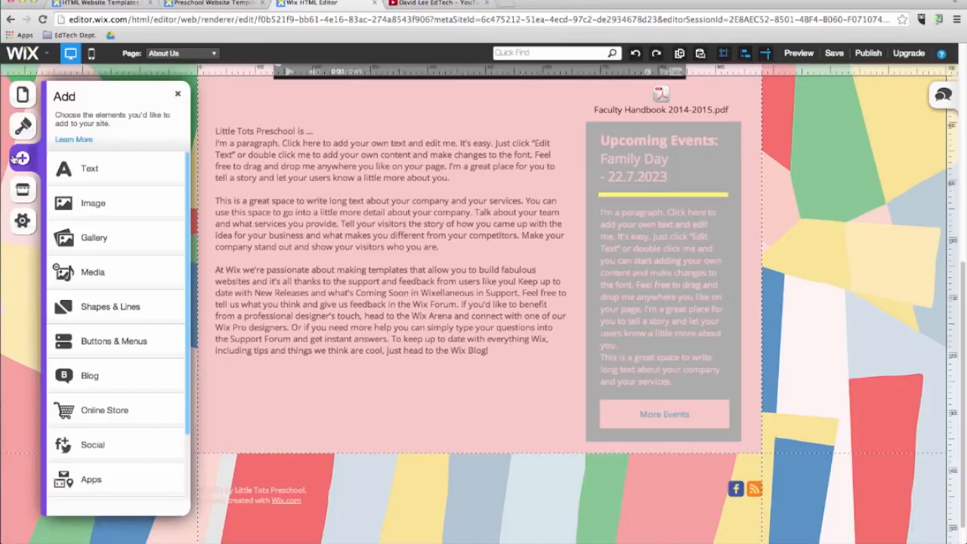
{"action": "left_click", "coordinate": [118, 310]}
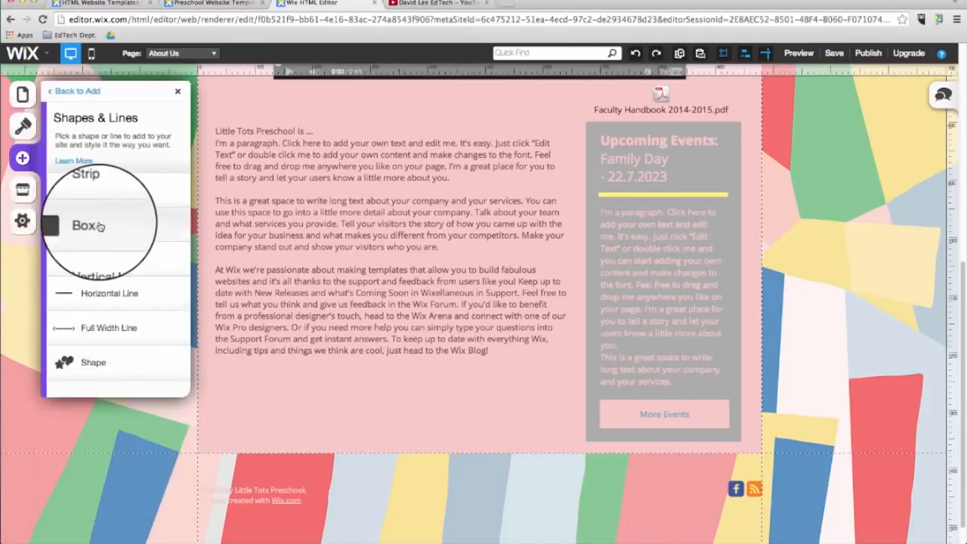
{"action": "left_click_drag", "start_coordinate": [95, 223], "coordinate": [273, 187]}
{"action": "left_click_drag", "start_coordinate": [351, 258], "coordinate": [574, 386]}
{"action": "right_click", "coordinate": [417, 317]}
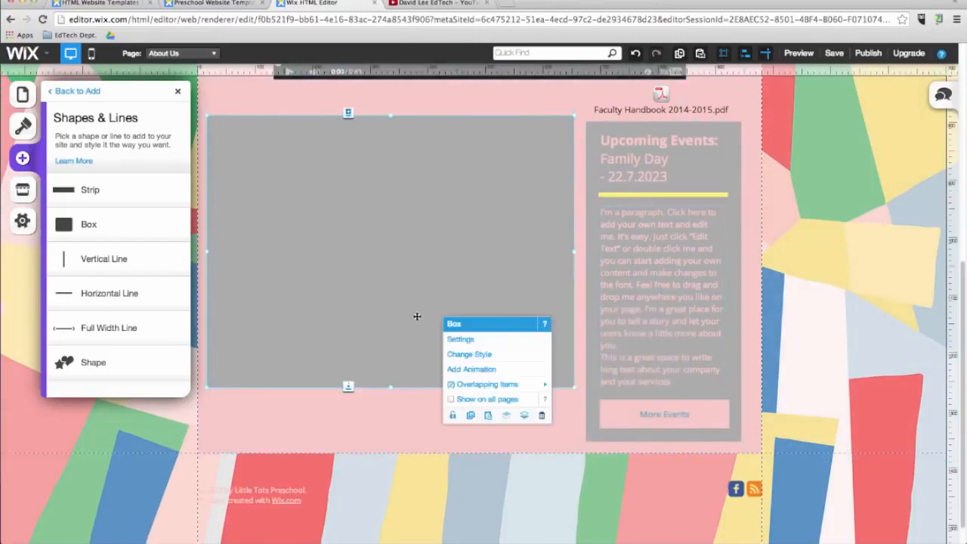
{"action": "left_click", "coordinate": [524, 417]}
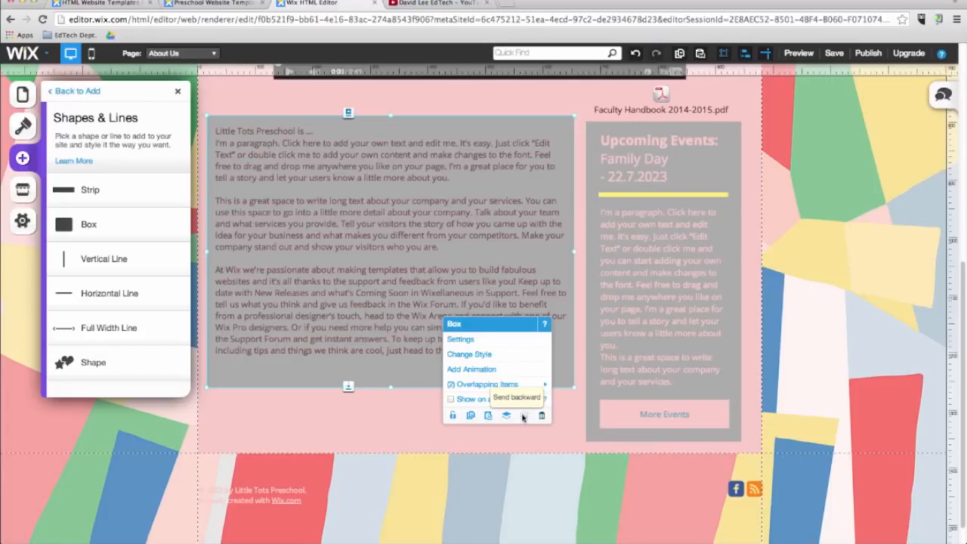
{"action": "left_click_drag", "start_coordinate": [408, 124], "coordinate": [416, 132]}
{"action": "left_click_drag", "start_coordinate": [386, 224], "coordinate": [395, 229]}
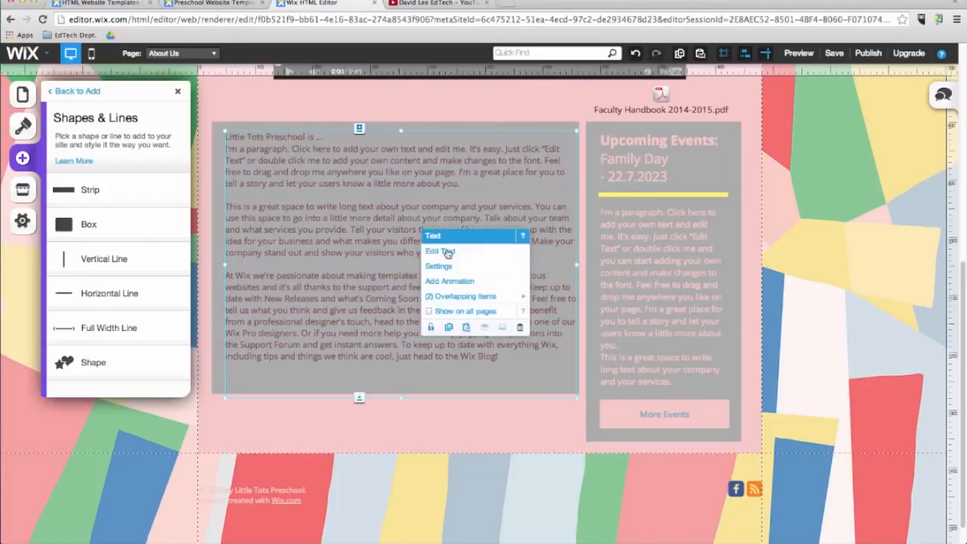
Change the colour of all the paragraph text in the grey box to white
{"action": "left_click", "coordinate": [446, 252]}
{"action": "left_click", "coordinate": [444, 101]}
{"action": "left_click", "coordinate": [500, 144]}
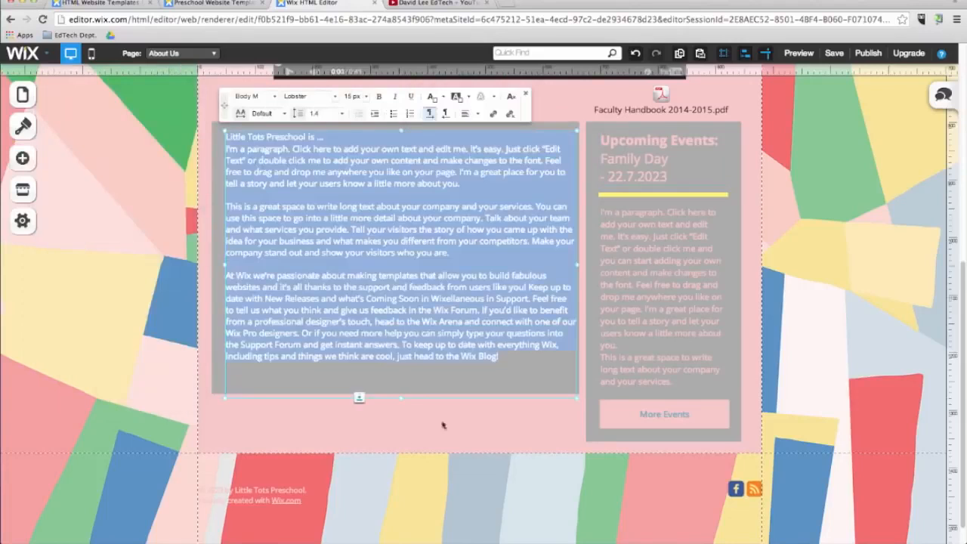
{"action": "left_click", "coordinate": [442, 426]}
Add an image button level with the About Us heading, at the opposite end of the page's width
{"action": "scroll", "coordinate": [144, 220], "scroll_direction": "up", "scroll_amount": 5}
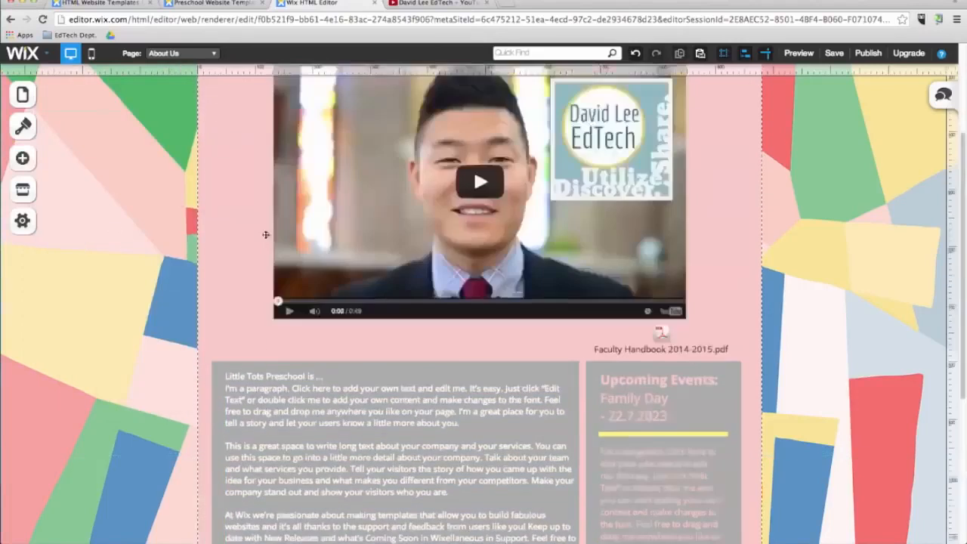
{"action": "left_click", "coordinate": [23, 158]}
{"action": "left_click", "coordinate": [113, 343]}
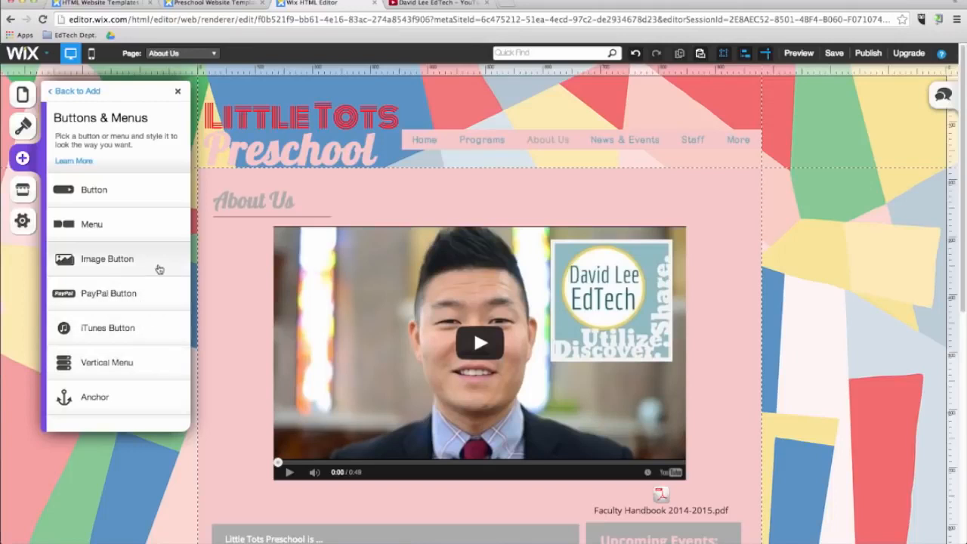
{"action": "left_click_drag", "start_coordinate": [159, 269], "coordinate": [722, 210]}
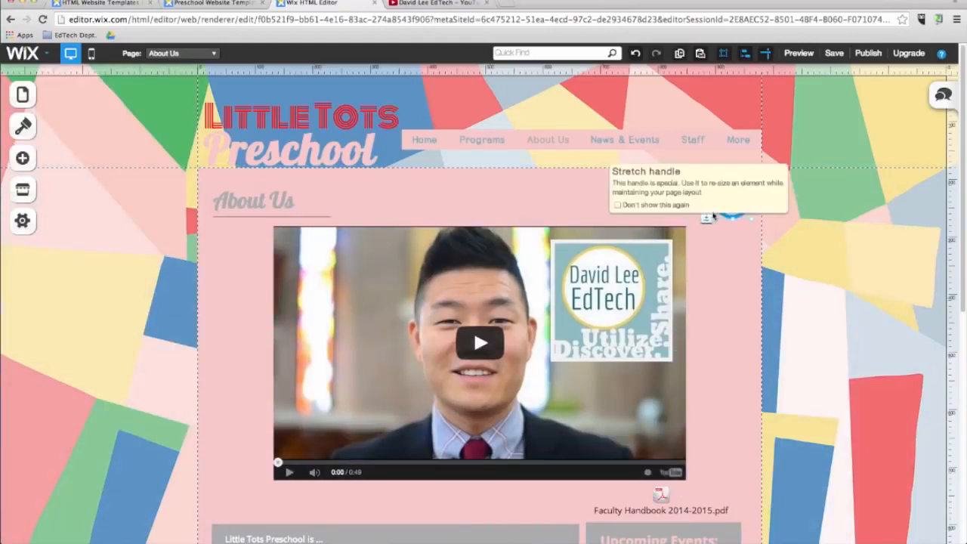
Link the arrow image button to the News & Events page
{"action": "left_click", "coordinate": [736, 199]}
{"action": "left_click", "coordinate": [779, 224]}
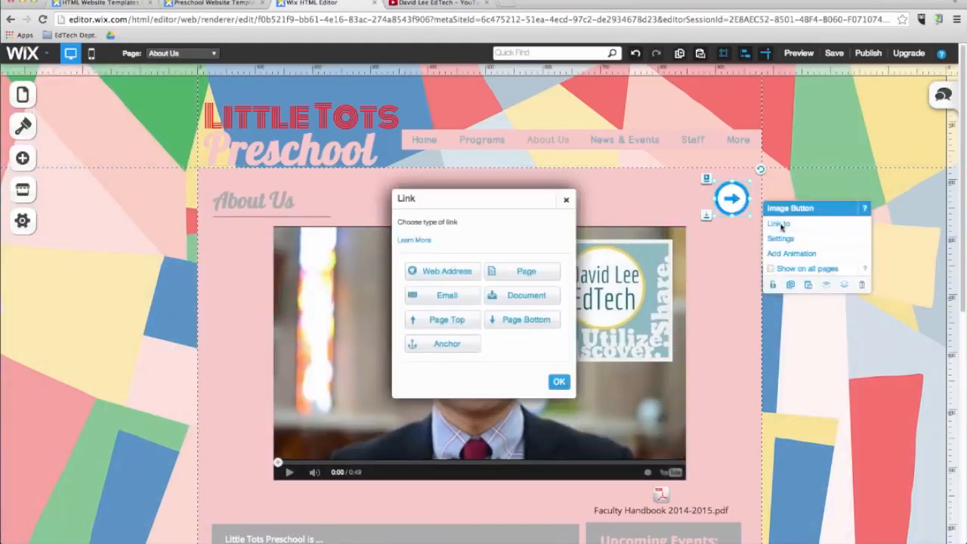
{"action": "left_click", "coordinate": [541, 274]}
{"action": "left_click", "coordinate": [535, 298]}
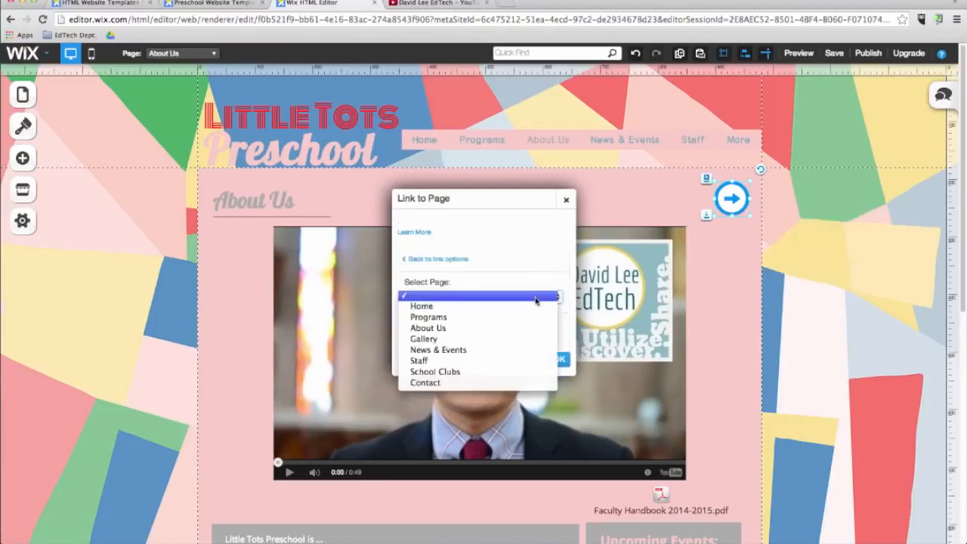
{"action": "left_click", "coordinate": [500, 349]}
{"action": "left_click", "coordinate": [559, 358]}
Preview the site, test the arrow button's link and return to the editor
{"action": "left_click", "coordinate": [800, 55]}
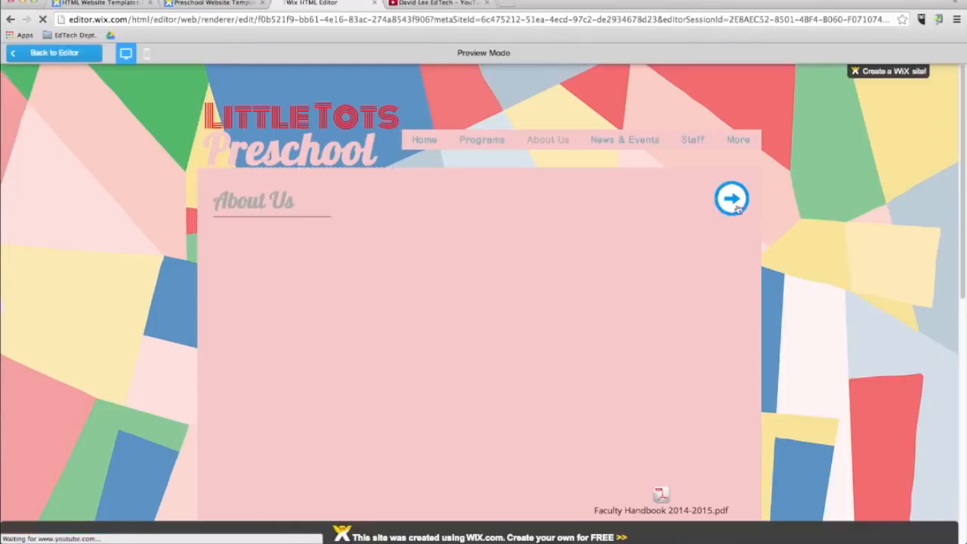
{"action": "left_click", "coordinate": [730, 200]}
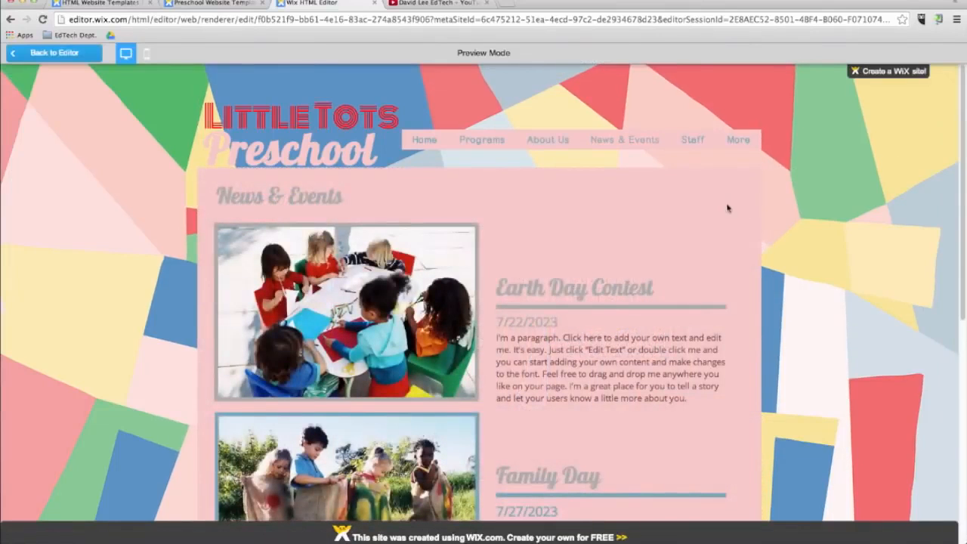
{"action": "left_click", "coordinate": [68, 54]}
Add a page named Blog with a blog layout and place it between School Clubs and Contact in the page order
{"action": "left_click", "coordinate": [23, 95]}
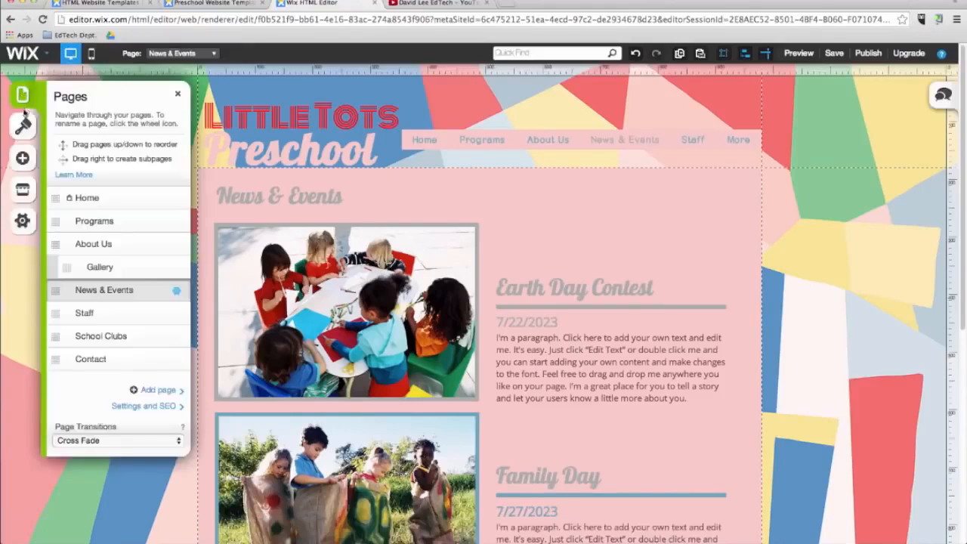
{"action": "left_click", "coordinate": [164, 390]}
{"action": "left_click", "coordinate": [378, 243]}
{"action": "type", "text": "Blog"}
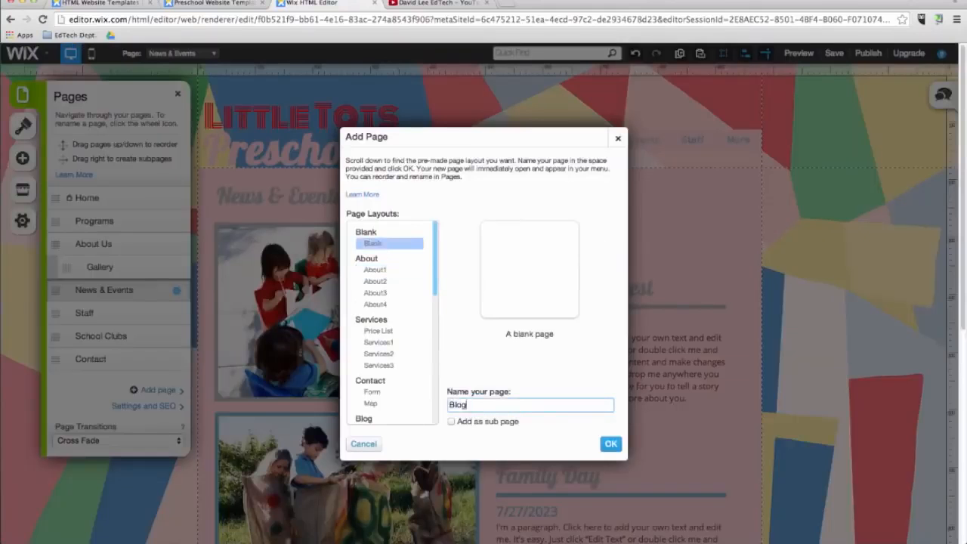
{"action": "left_click", "coordinate": [613, 446]}
{"action": "left_click_drag", "start_coordinate": [55, 382], "coordinate": [56, 360]}
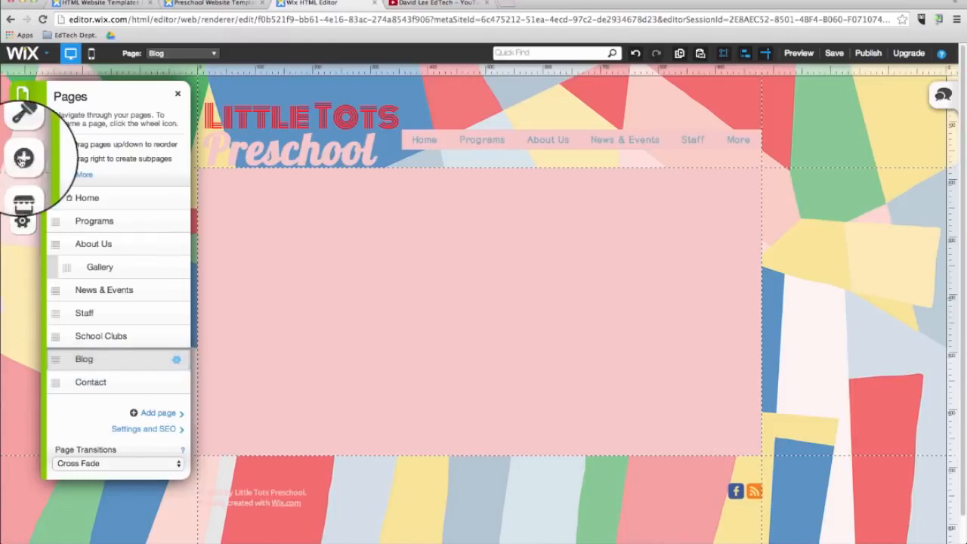
View the available blog elements, then open the Blog page's first image post for editing
{"action": "left_click", "coordinate": [22, 157]}
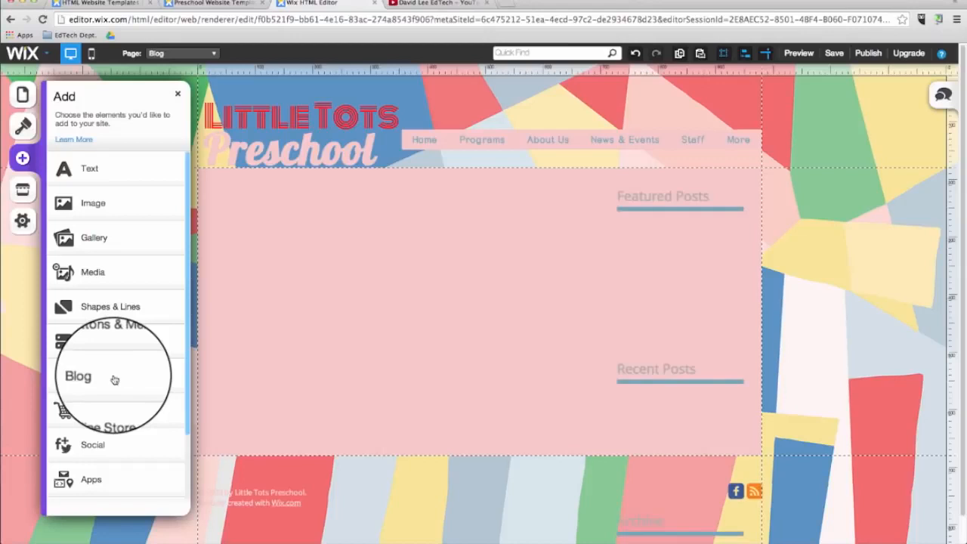
{"action": "left_click", "coordinate": [110, 378]}
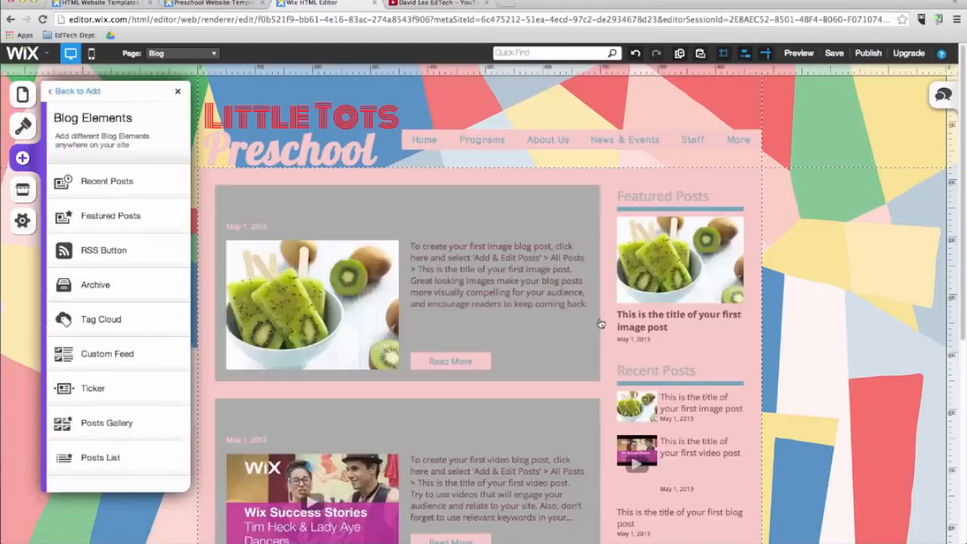
{"action": "left_click", "coordinate": [359, 208]}
{"action": "left_click", "coordinate": [409, 229]}
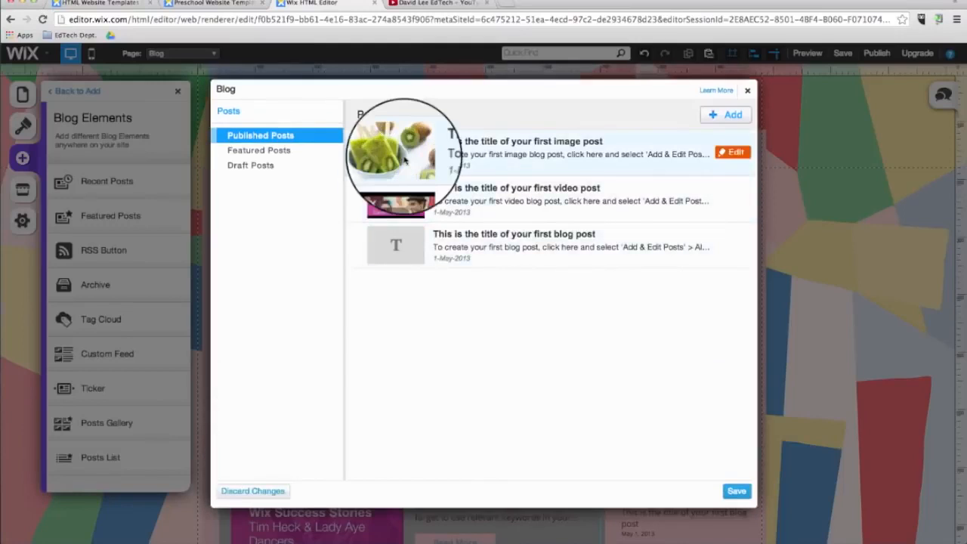
{"action": "left_click", "coordinate": [730, 155]}
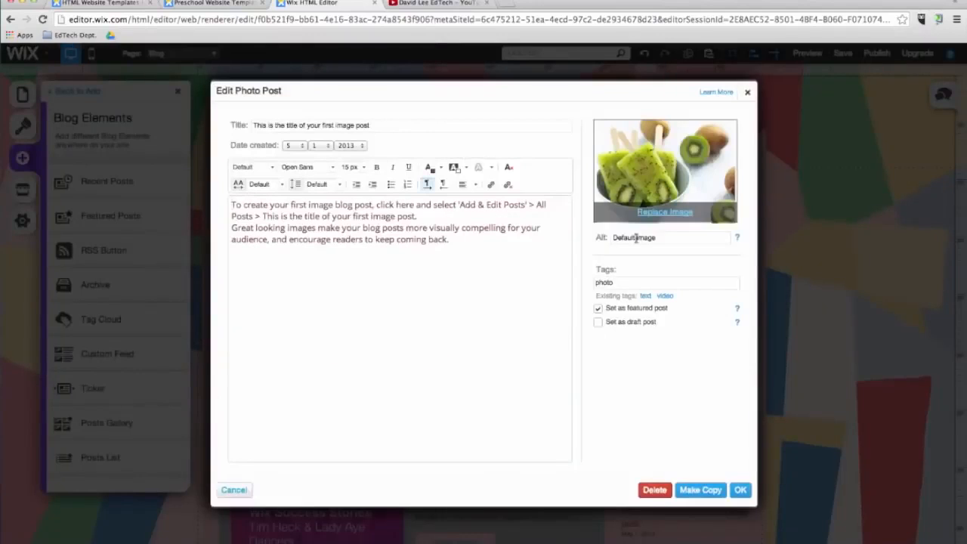
Replace the post's image with the Black Robot picture, found by searching the free Wix collection for "children"
{"action": "left_click", "coordinate": [663, 213]}
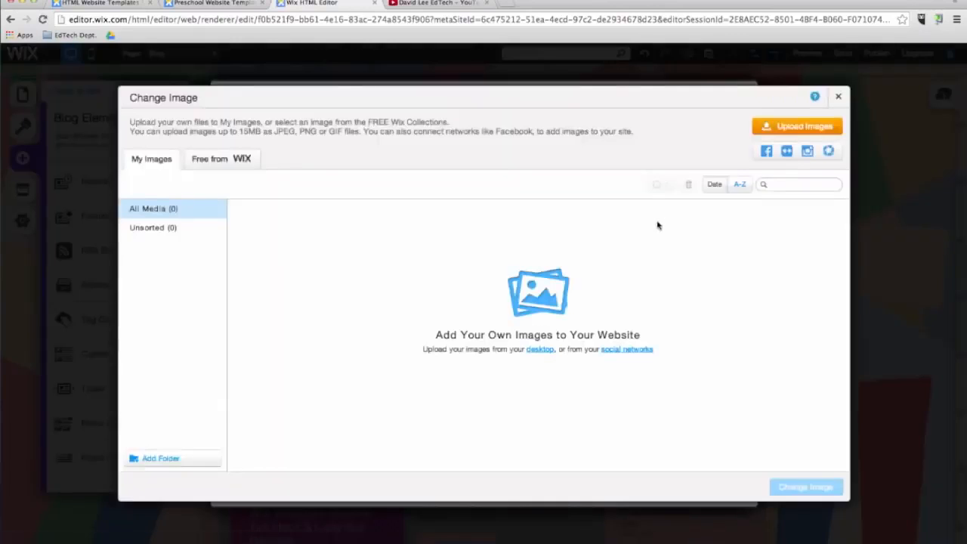
{"action": "left_click", "coordinate": [220, 159]}
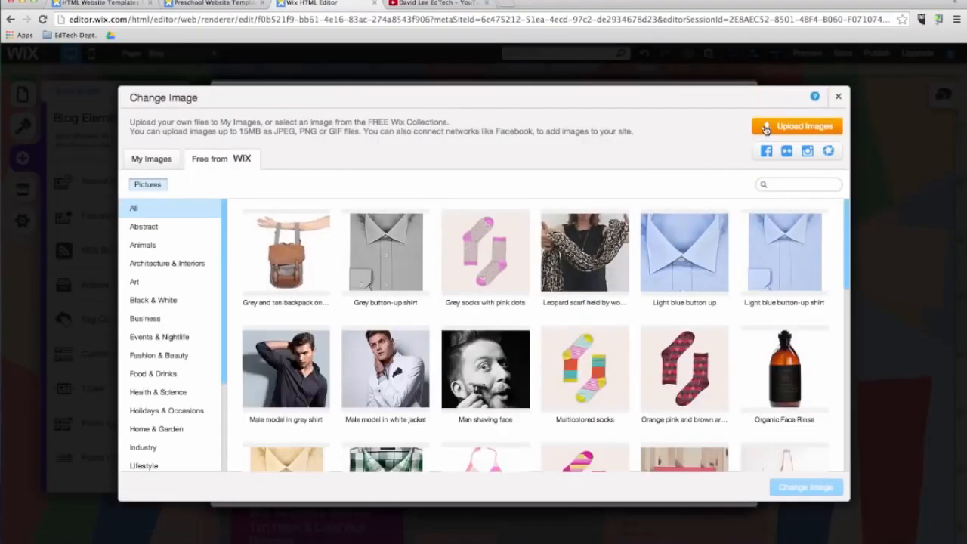
{"action": "left_click", "coordinate": [786, 185]}
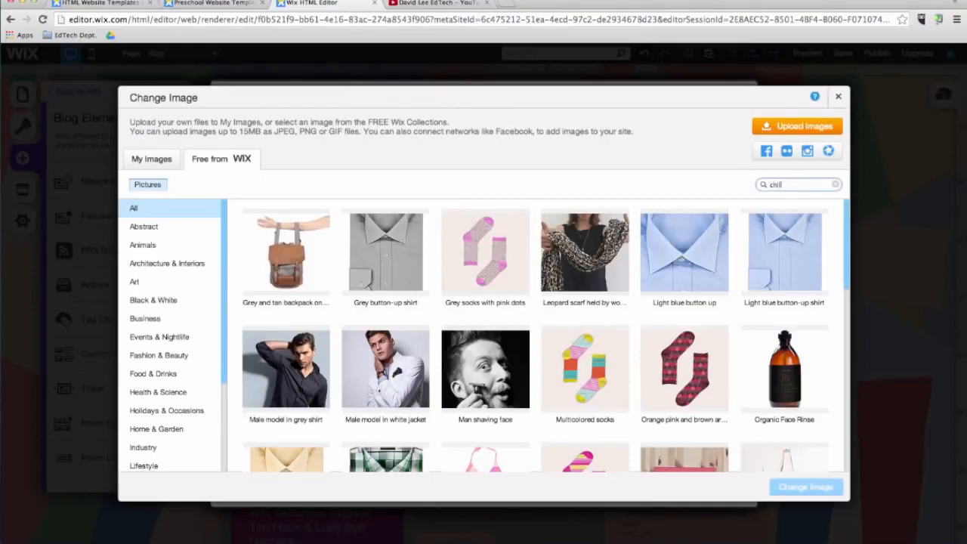
{"action": "key", "text": "Return"}
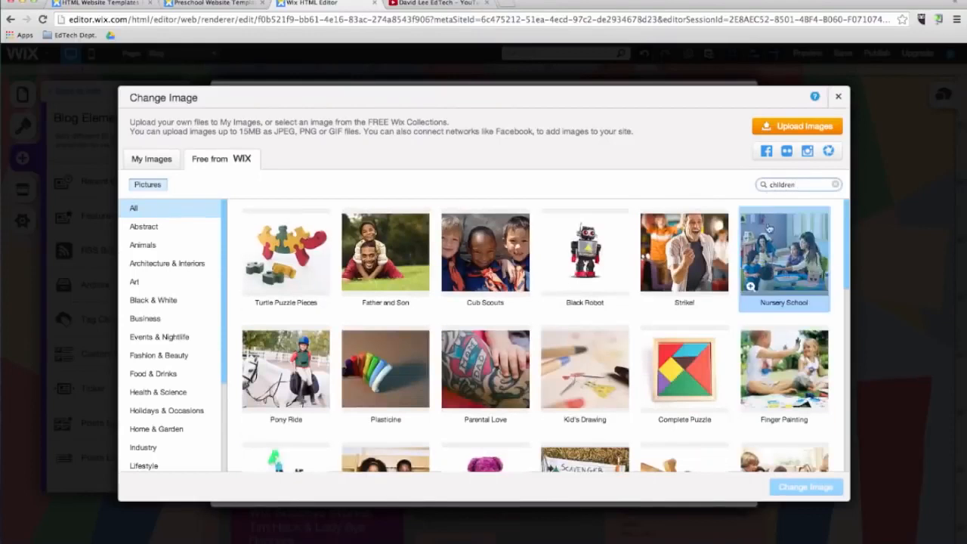
{"action": "left_click", "coordinate": [584, 253]}
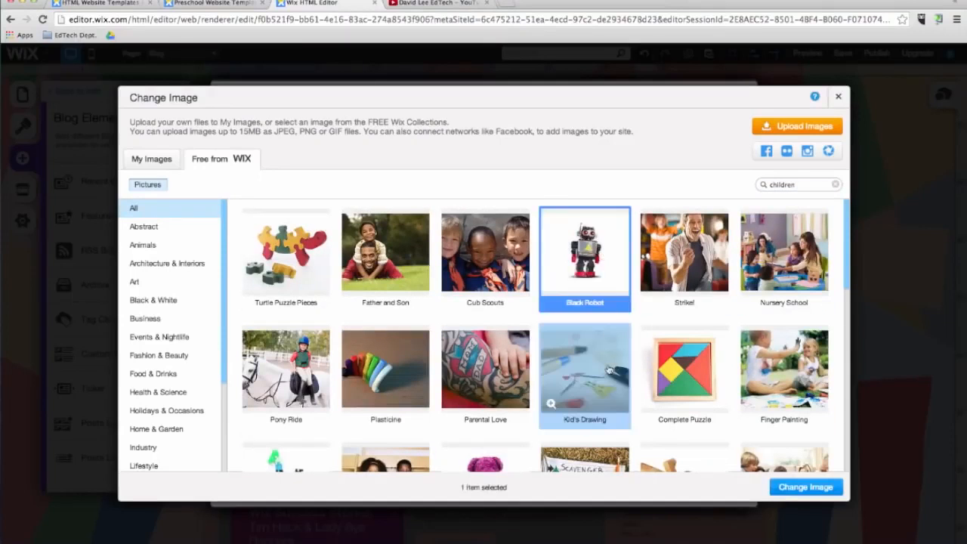
{"action": "left_click", "coordinate": [805, 485]}
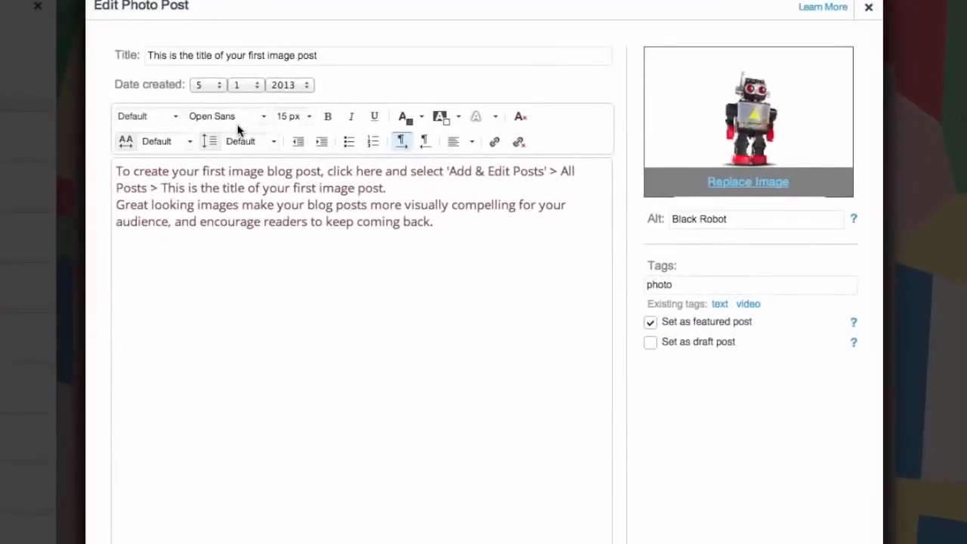
Title the post "Robotics Club", replace its body with text about starting the club, learning the design process and creating a prototype, and save it
{"action": "triple_click", "coordinate": [268, 55]}
{"action": "type", "text": "Robotics Club"}
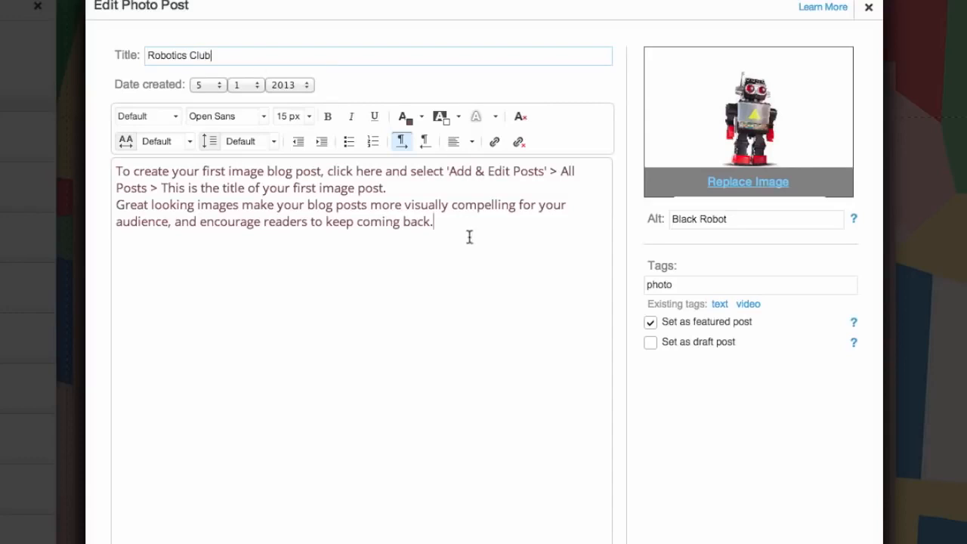
{"action": "left_click_drag", "start_coordinate": [471, 237], "coordinate": [106, 163]}
{"action": "type", "text": "This week we will "}
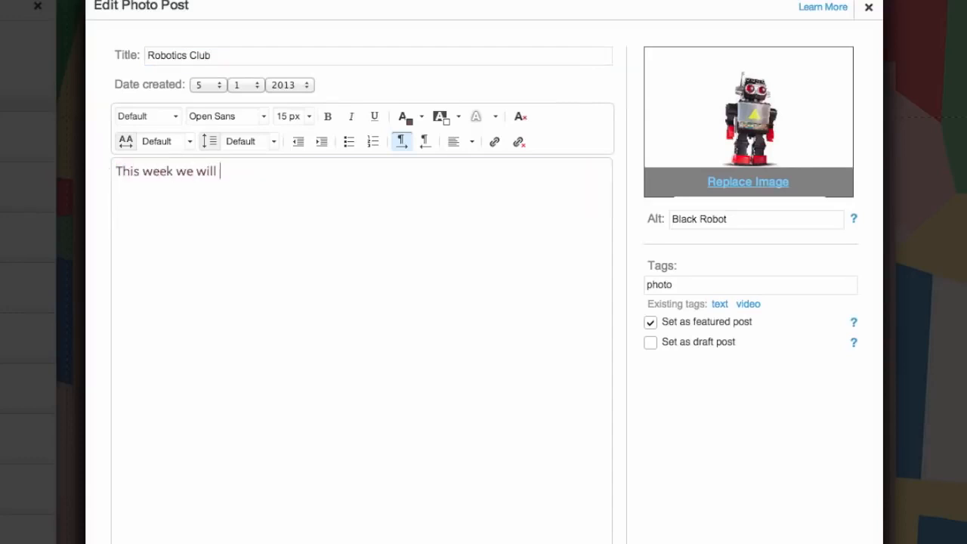
{"action": "type", "text": "start our robotics club. Students will learn about the design process and how to "}
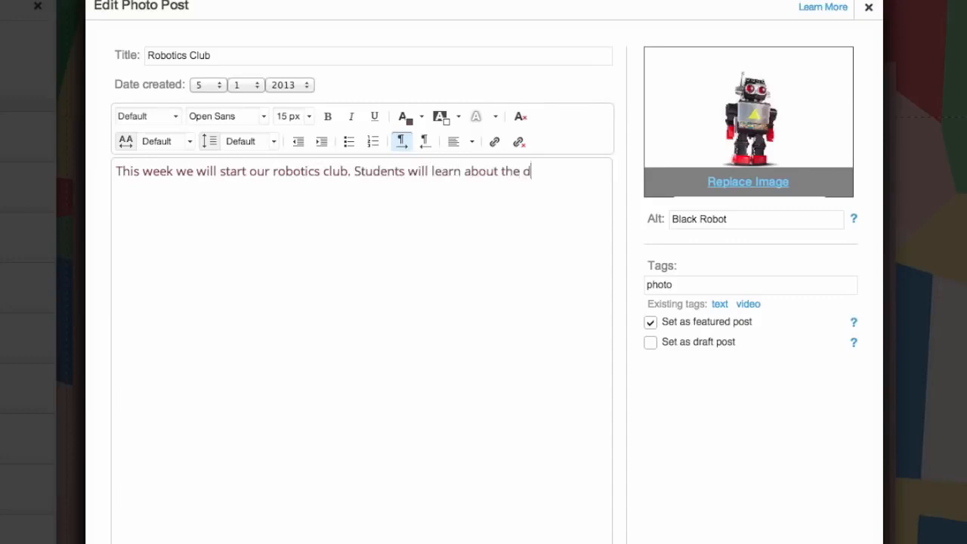
{"action": "type", "text": "create a prototype for a specific problem."}
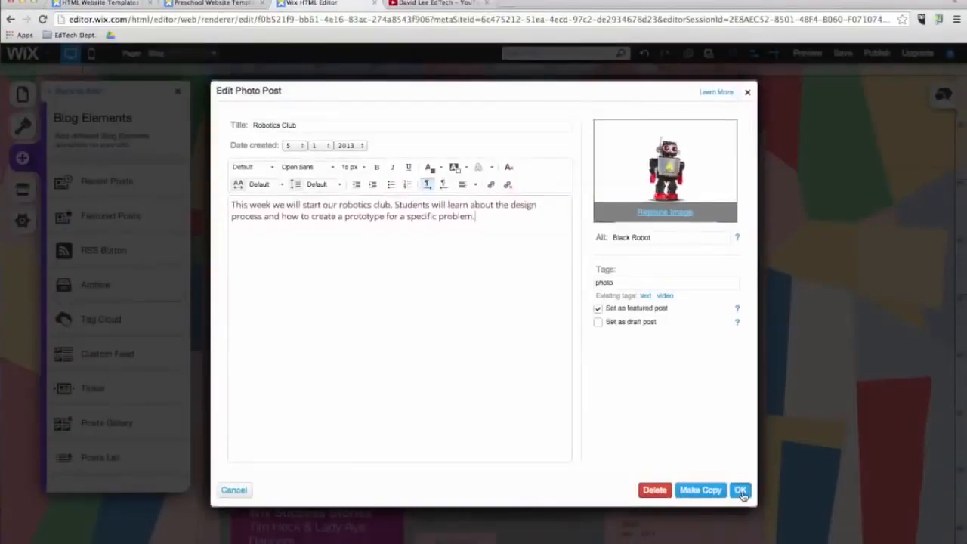
{"action": "left_click", "coordinate": [742, 492]}
{"action": "left_click", "coordinate": [606, 310]}
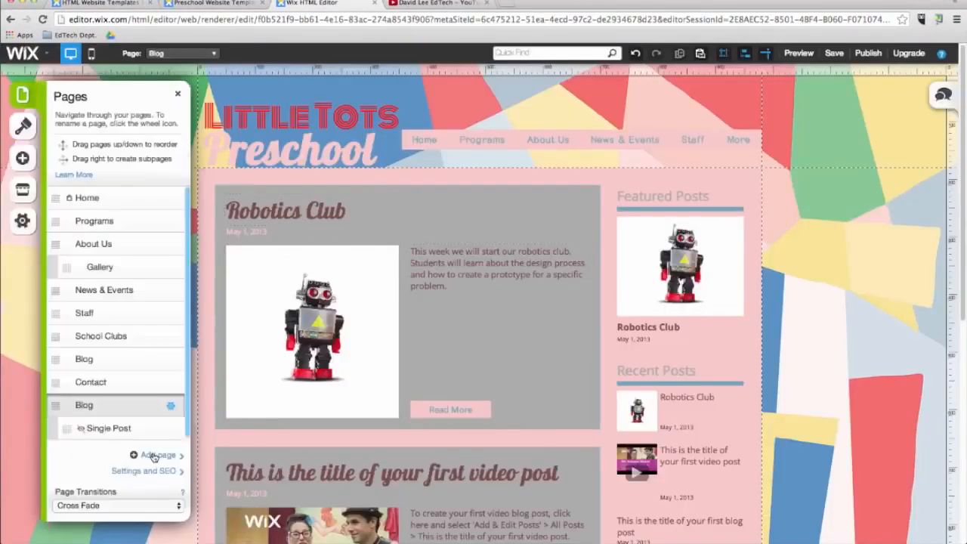
Add an empty new page named Store to the site
{"action": "left_click", "coordinate": [154, 456]}
{"action": "scroll", "coordinate": [393, 393], "scroll_direction": "down", "scroll_amount": 5}
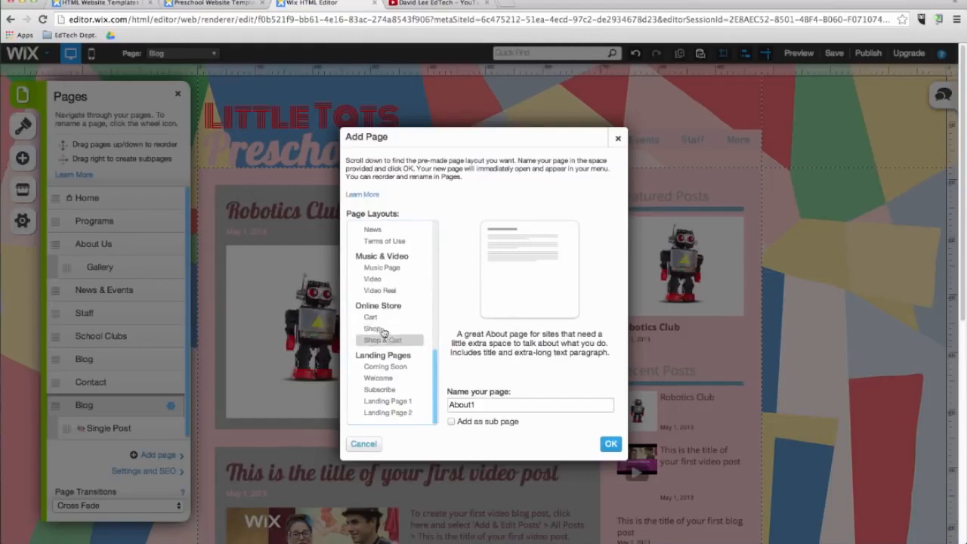
{"action": "scroll", "coordinate": [371, 398], "scroll_direction": "up", "scroll_amount": 8}
{"action": "left_click", "coordinate": [372, 243]}
{"action": "type", "text": "St"}
{"action": "left_click", "coordinate": [610, 443]}
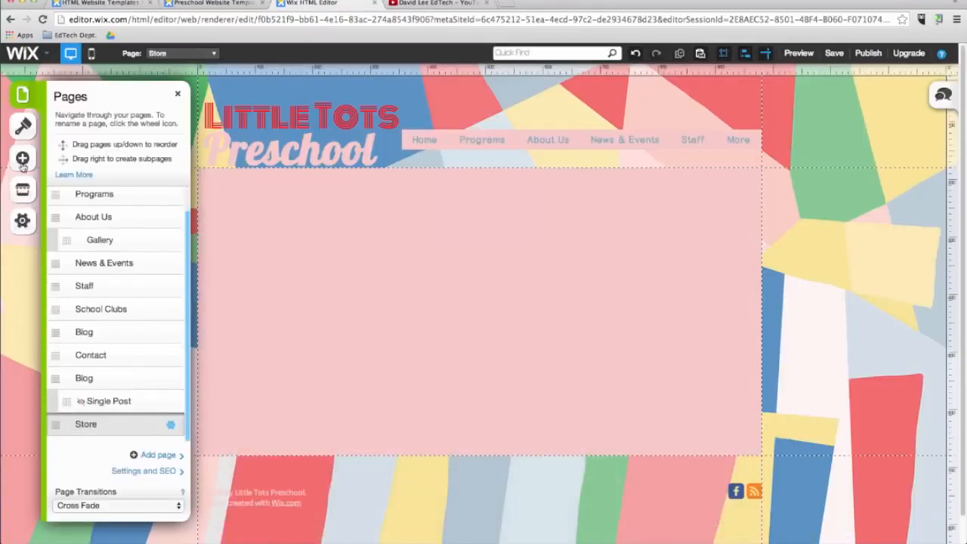
Add a Product Gallery from the online store elements and position it across the upper part of the Store page
{"action": "left_click", "coordinate": [22, 162]}
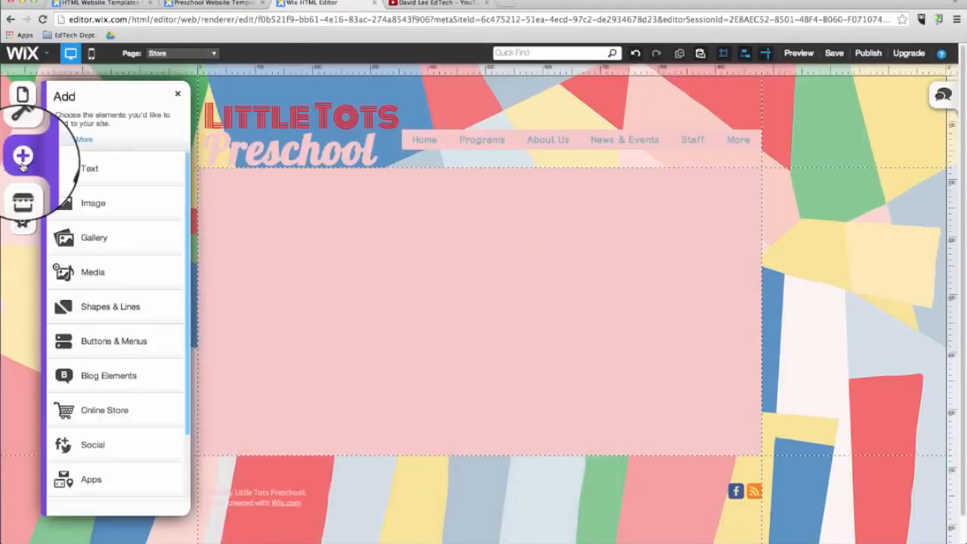
{"action": "left_click", "coordinate": [103, 413]}
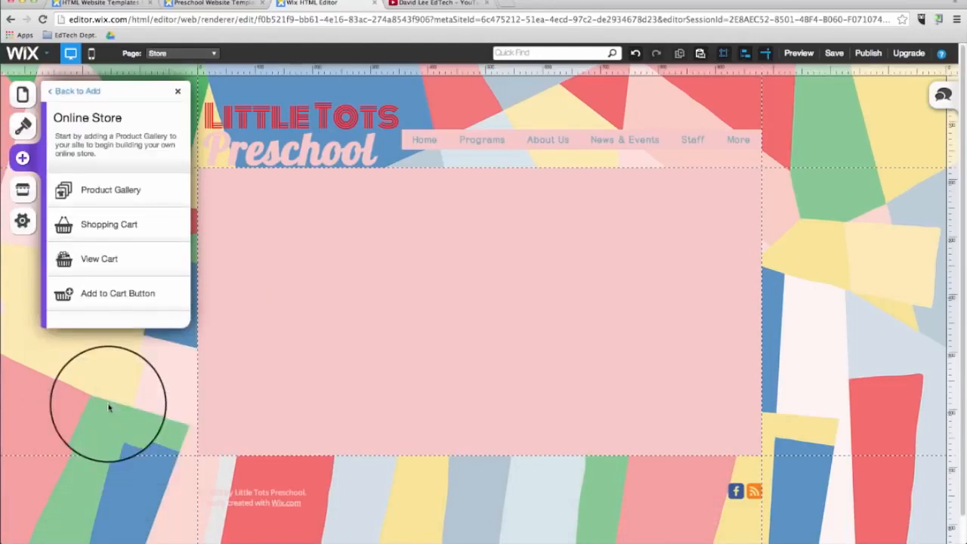
{"action": "left_click", "coordinate": [110, 189]}
{"action": "left_click_drag", "start_coordinate": [572, 241], "coordinate": [393, 255]}
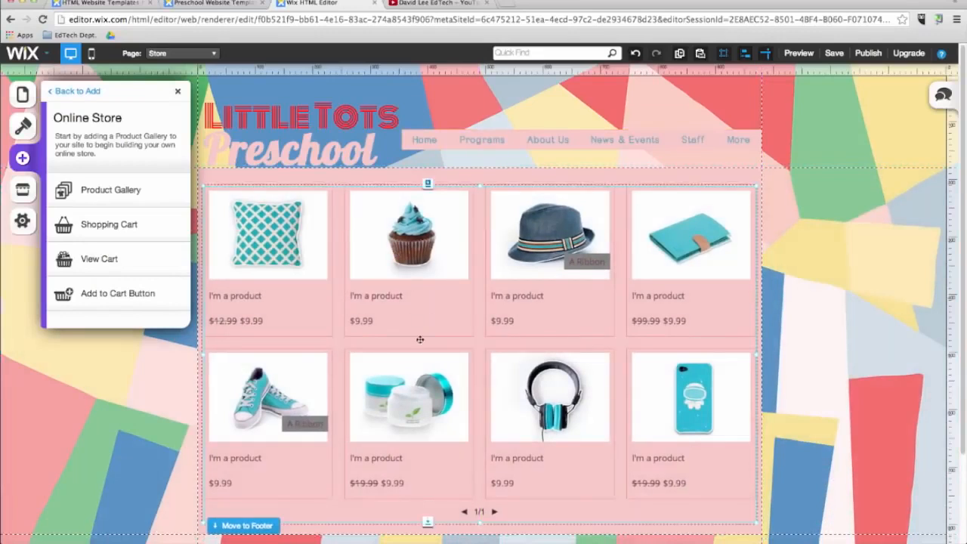
Open the gallery's store manager and examine its orders, payment and currency, coupons, shipping, tax and product settings
{"action": "right_click", "coordinate": [435, 278]}
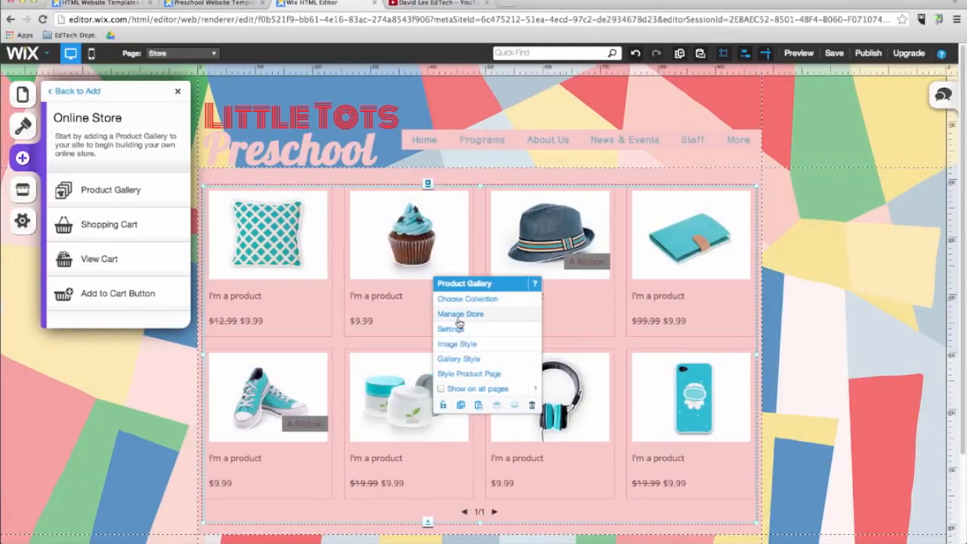
{"action": "left_click", "coordinate": [459, 314]}
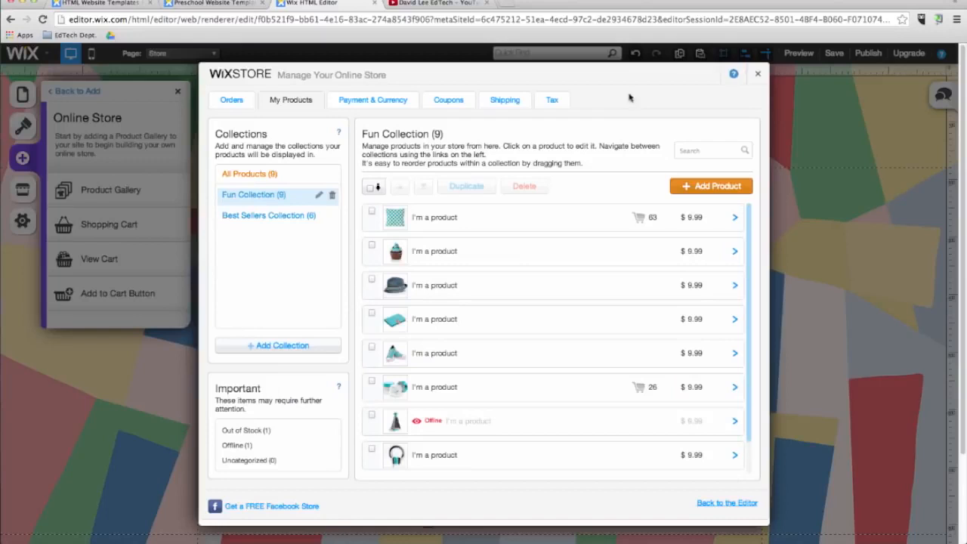
{"action": "left_click", "coordinate": [230, 101]}
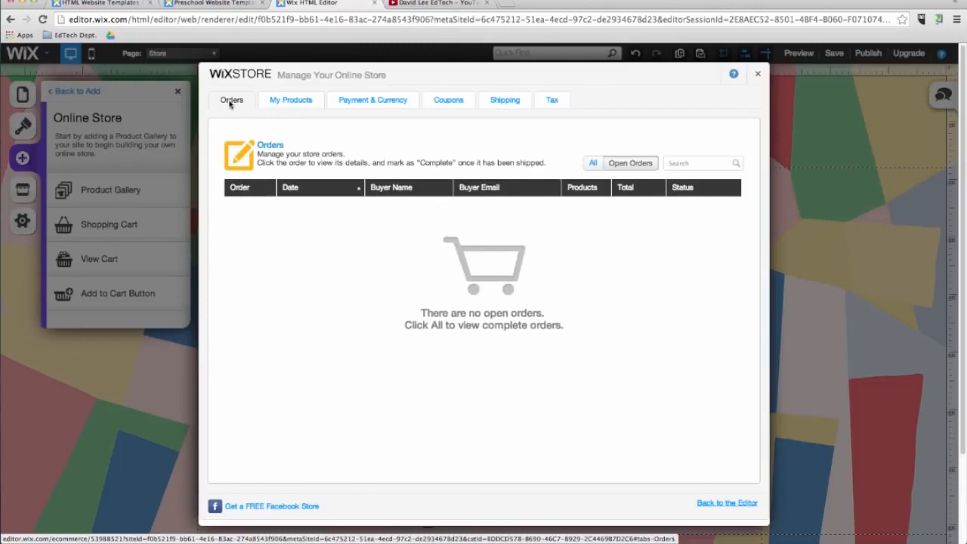
{"action": "left_click", "coordinate": [341, 101]}
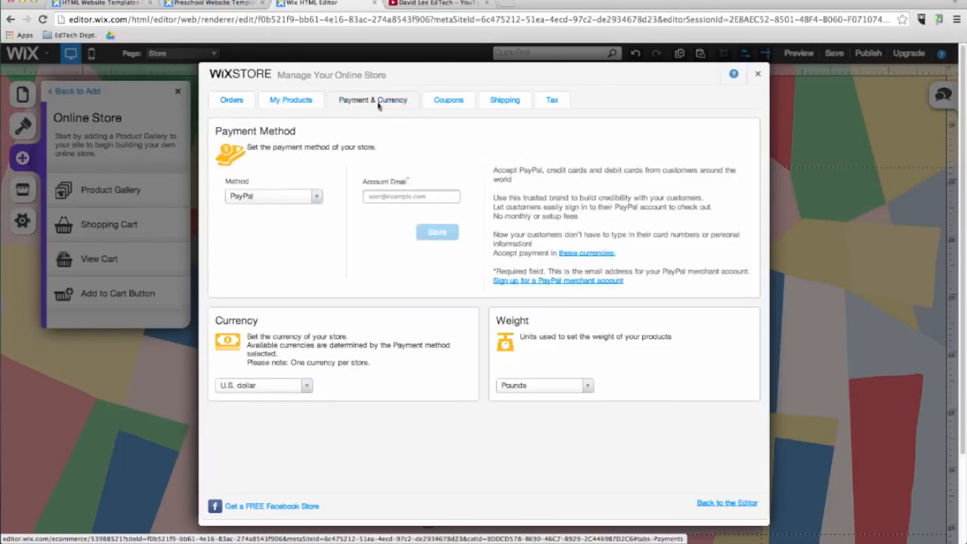
{"action": "left_click", "coordinate": [450, 105]}
{"action": "left_click", "coordinate": [500, 106]}
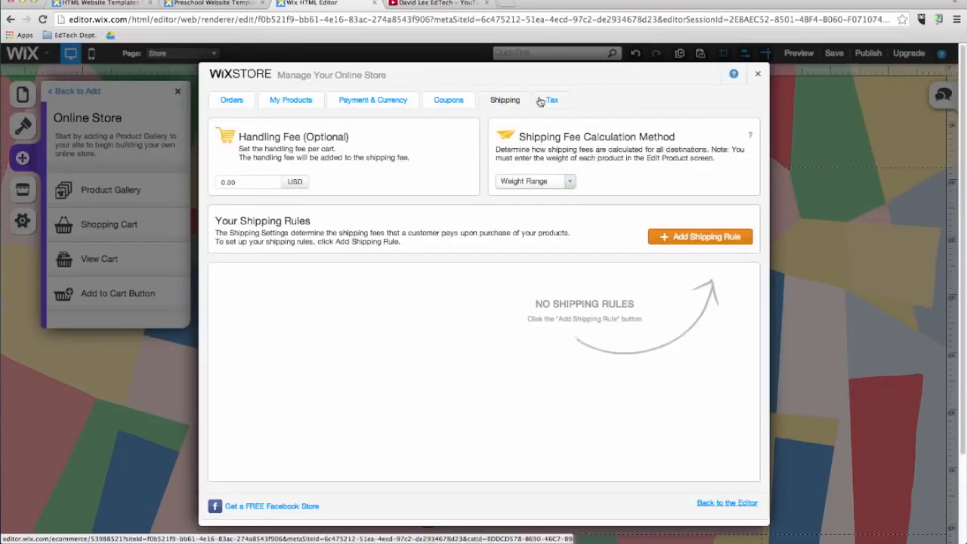
{"action": "left_click", "coordinate": [552, 101]}
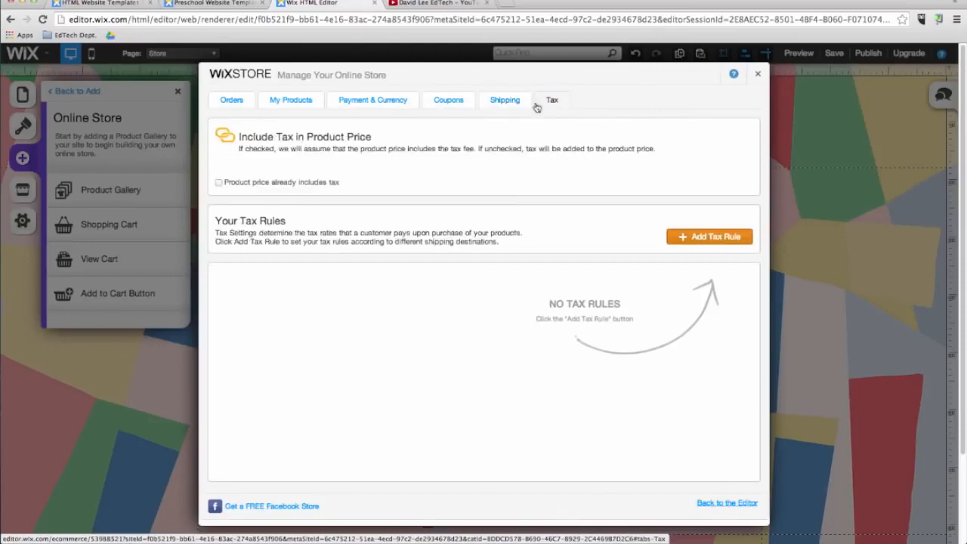
{"action": "left_click", "coordinate": [294, 104]}
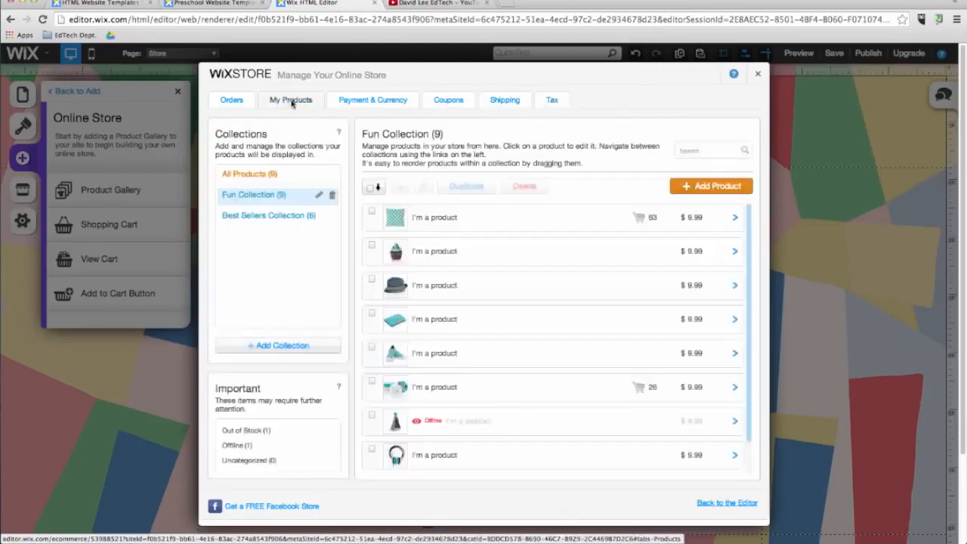
View the details of the first product in the Fun Collection, then close the store manager
{"action": "left_click", "coordinate": [735, 219]}
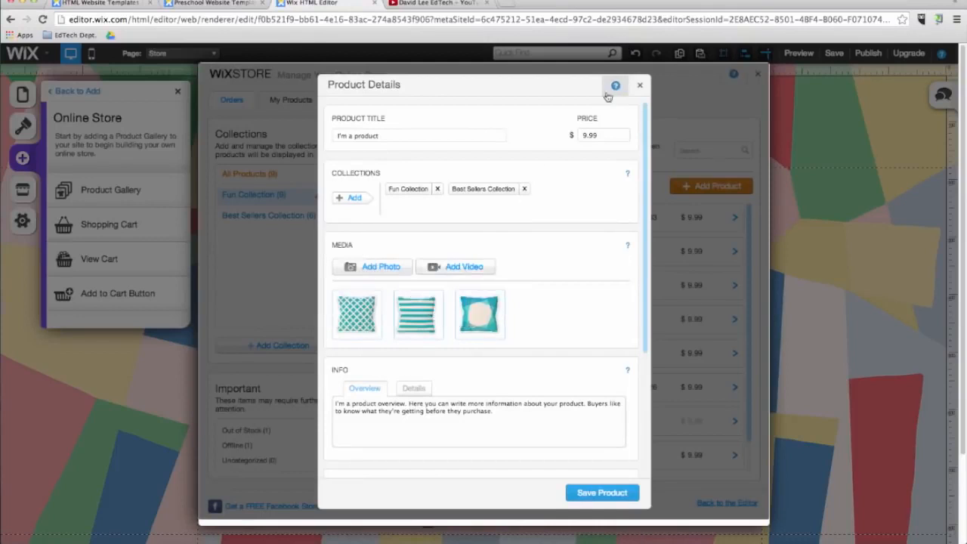
{"action": "left_click", "coordinate": [639, 85]}
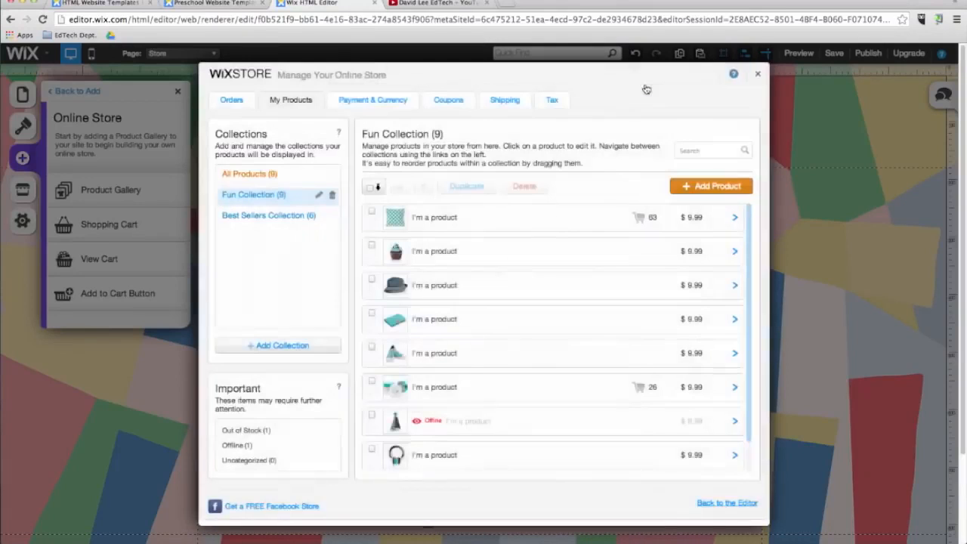
{"action": "left_click", "coordinate": [757, 77]}
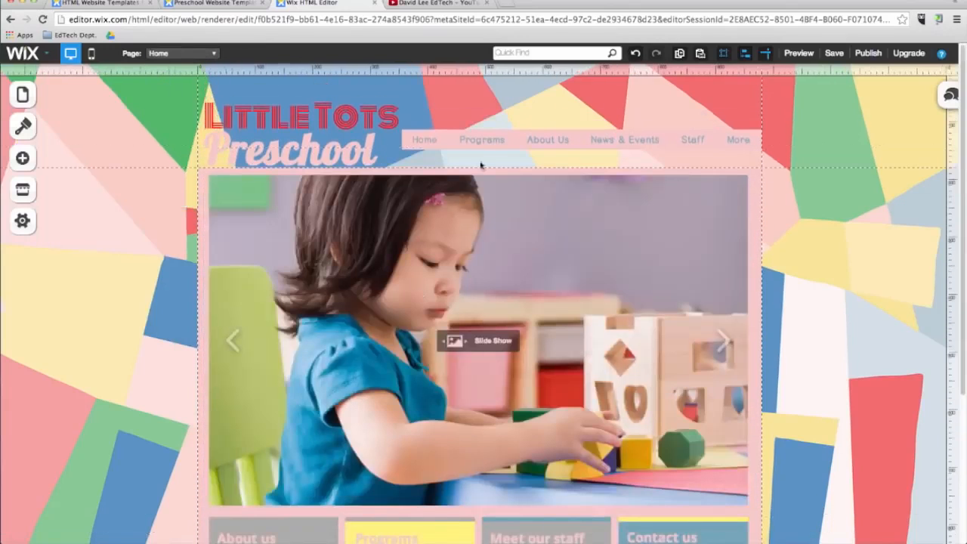
Move the Home page's navigation menu slightly lower in the header and place a new Social Bar just above its More item
{"action": "left_click_drag", "start_coordinate": [540, 139], "coordinate": [539, 155]}
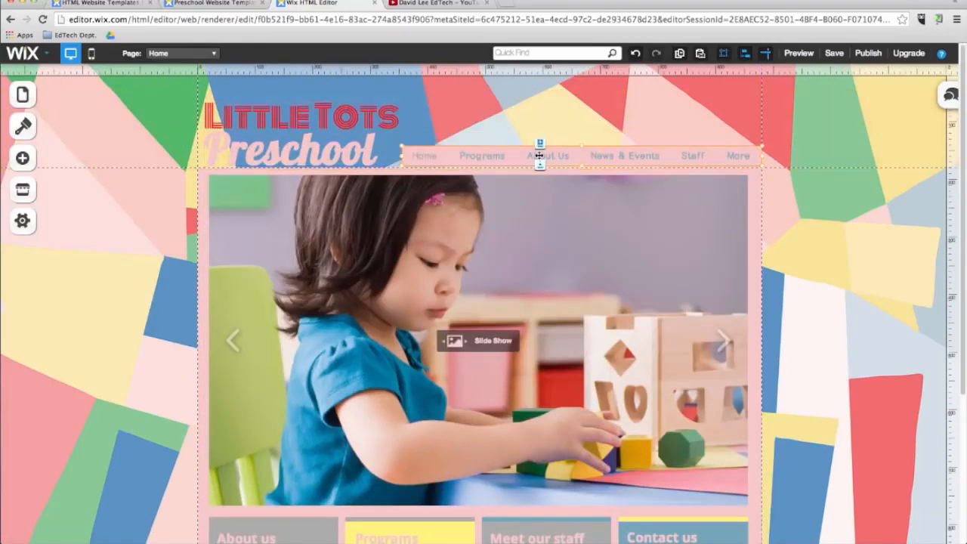
{"action": "left_click", "coordinate": [23, 158]}
{"action": "left_click", "coordinate": [117, 448]}
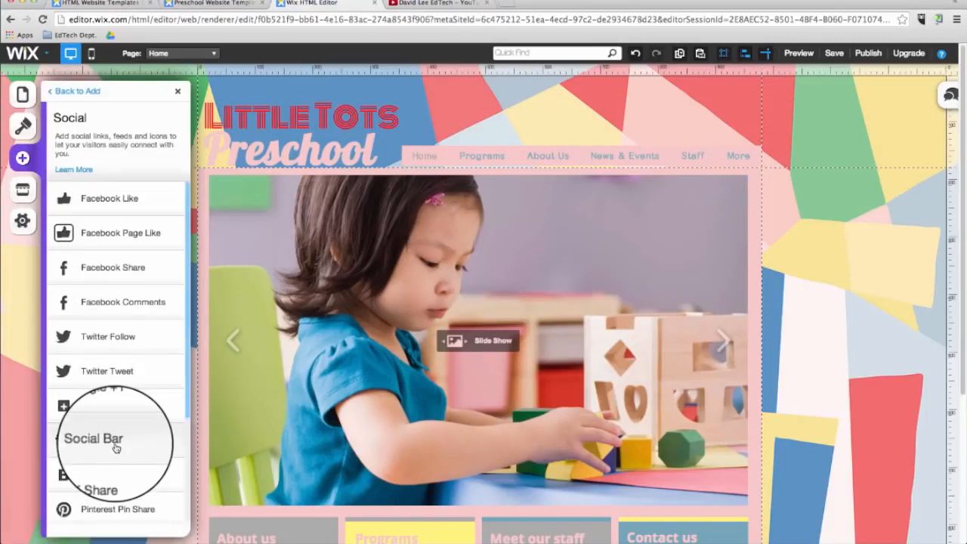
{"action": "left_click", "coordinate": [119, 439]}
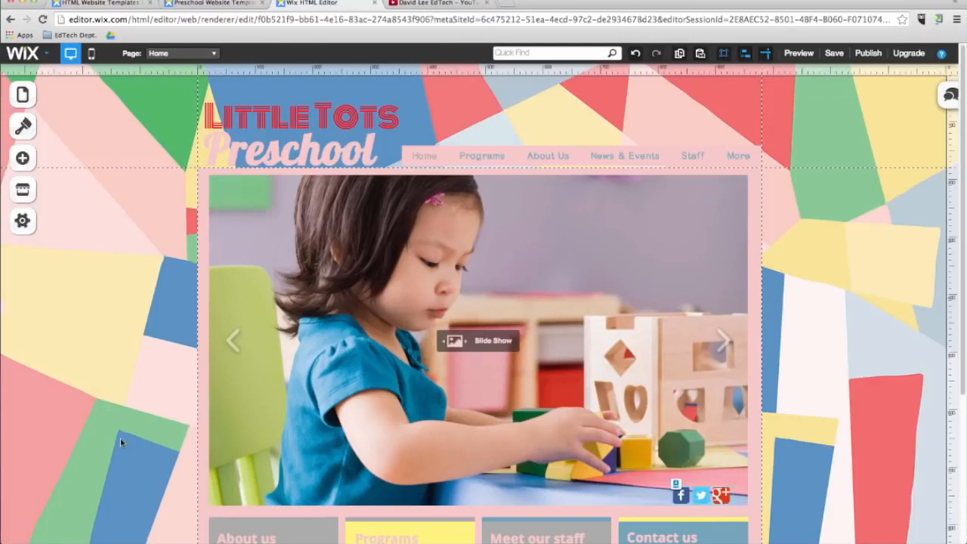
{"action": "left_click_drag", "start_coordinate": [658, 504], "coordinate": [698, 138]}
Open the Social Bar's icon organizer and link the Facebook icon to the owner's Facebook page address
{"action": "left_click", "coordinate": [772, 157]}
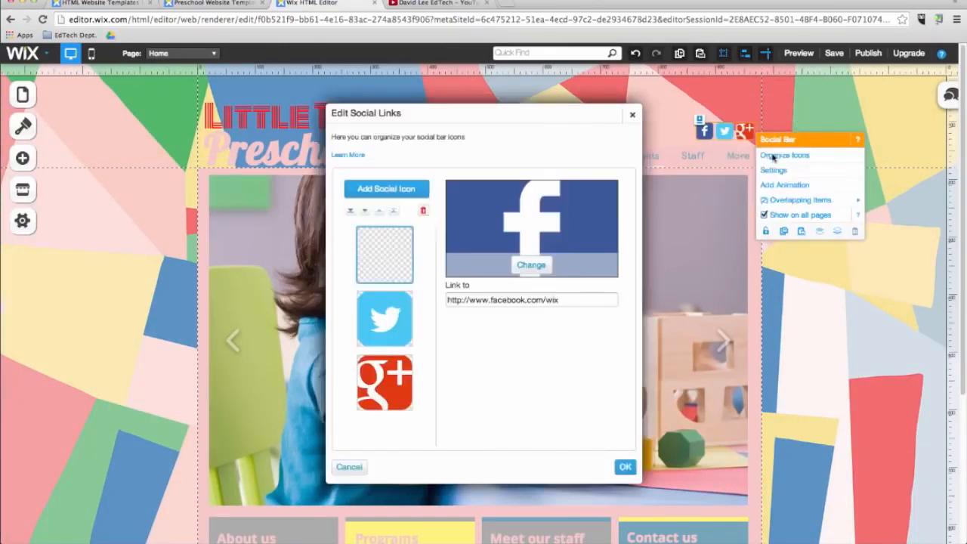
{"action": "left_click", "coordinate": [563, 302]}
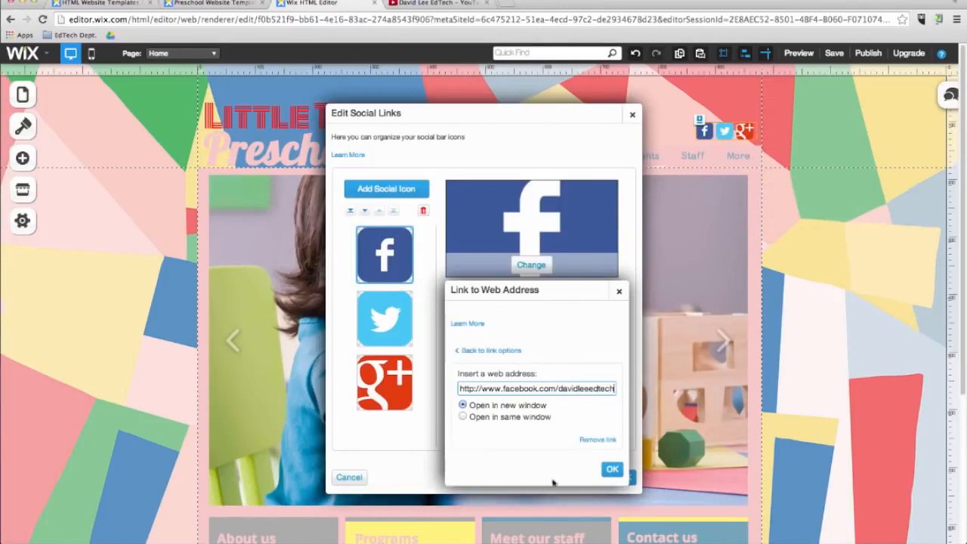
{"action": "left_click", "coordinate": [612, 470]}
Link the Twitter icon to the owner's Twitter profile address
{"action": "left_click", "coordinate": [385, 319]}
{"action": "left_click", "coordinate": [539, 300]}
{"action": "type", "text": "wix"}
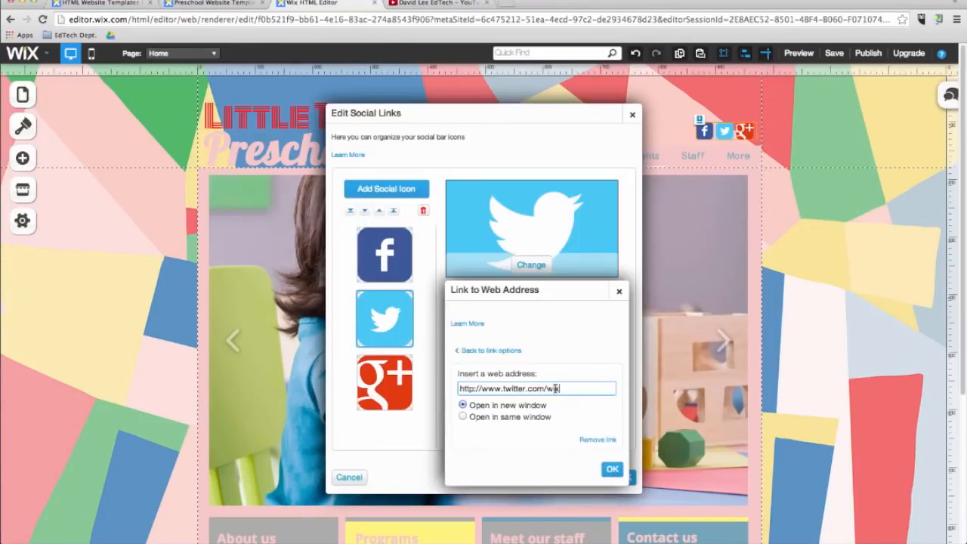
{"action": "left_click", "coordinate": [612, 469]}
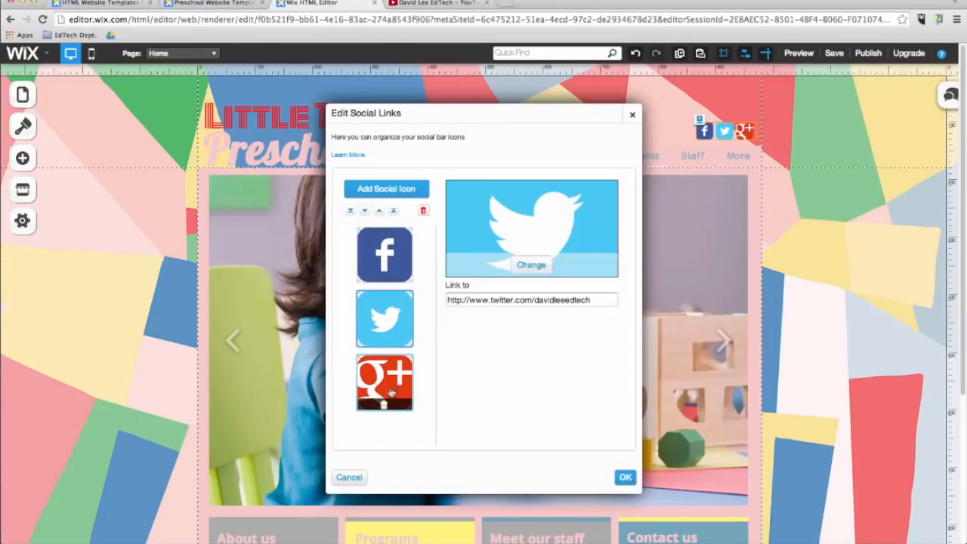
Link the Google+ icon to the owner's Google+ posts address and save the social links
{"action": "left_click", "coordinate": [384, 383]}
{"action": "left_click", "coordinate": [565, 300]}
{"action": "double_click", "coordinate": [569, 388]}
{"action": "type", "text": "+"}
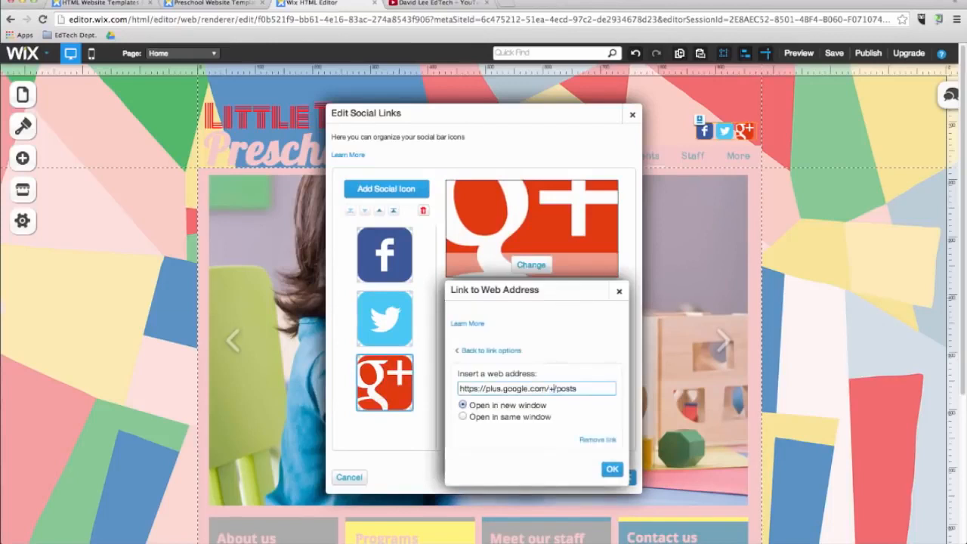
{"action": "type", "text": "davidleeedtechorg"}
{"action": "left_click", "coordinate": [612, 468]}
{"action": "left_click", "coordinate": [624, 477]}
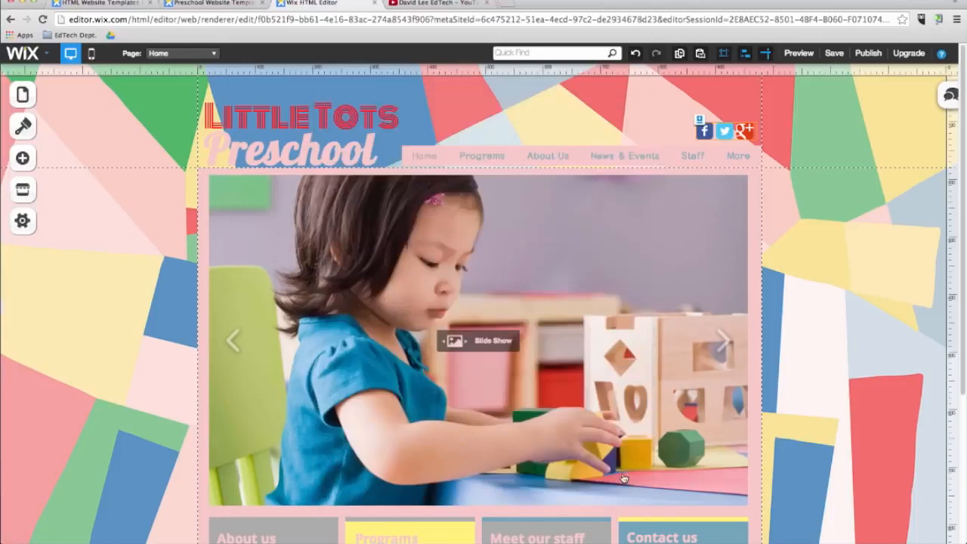
Preview the site, test the Twitter icon's link, and return to the editor
{"action": "left_click", "coordinate": [797, 54]}
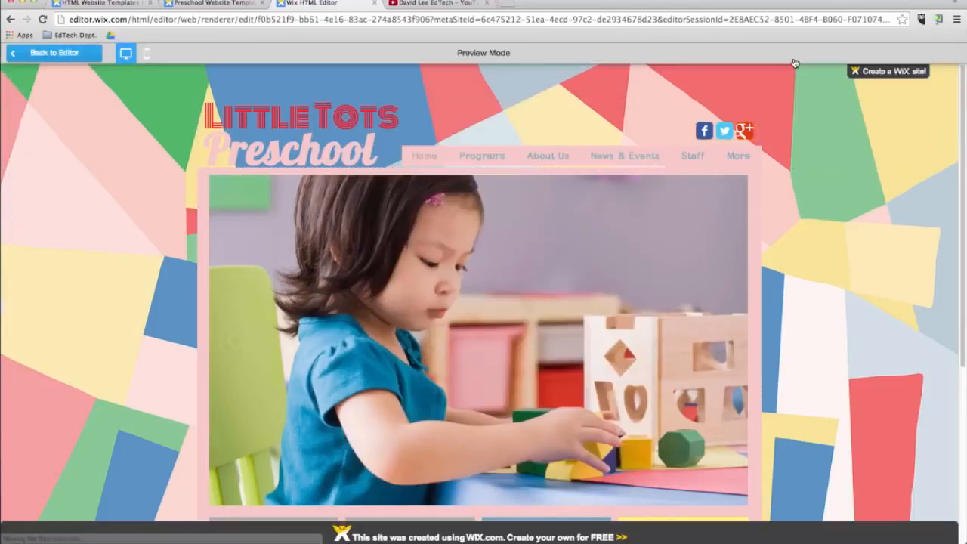
{"action": "left_click", "coordinate": [724, 133]}
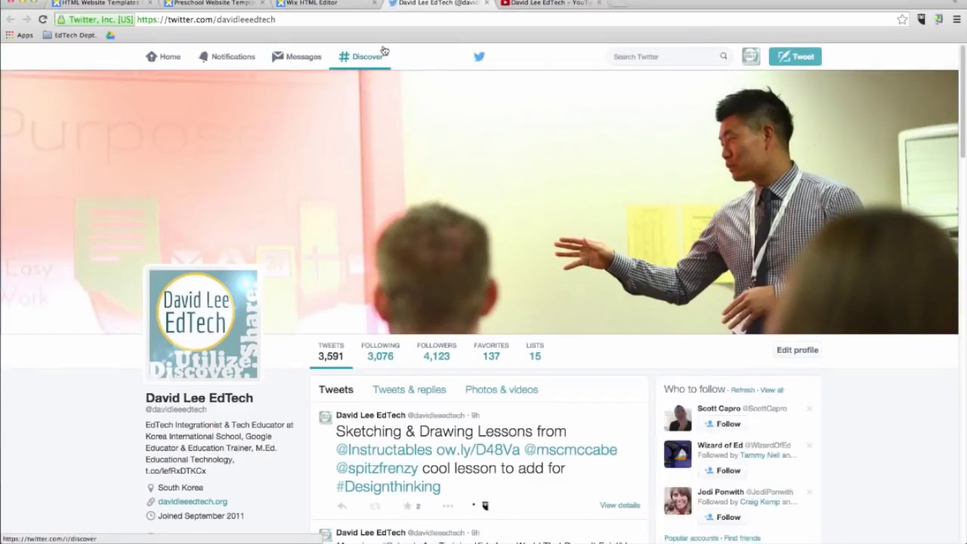
{"action": "left_click", "coordinate": [488, 3]}
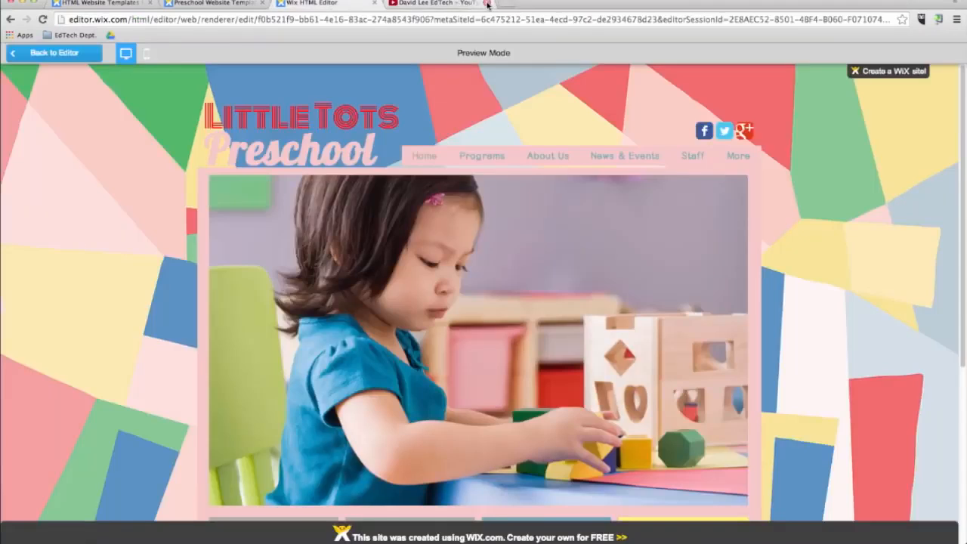
{"action": "left_click", "coordinate": [43, 59]}
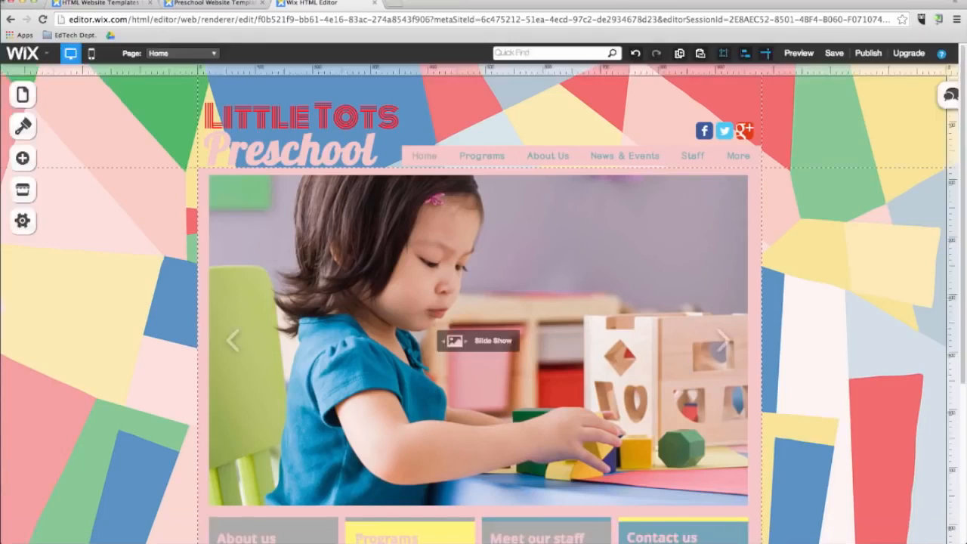
{"action": "left_click", "coordinate": [25, 194]}
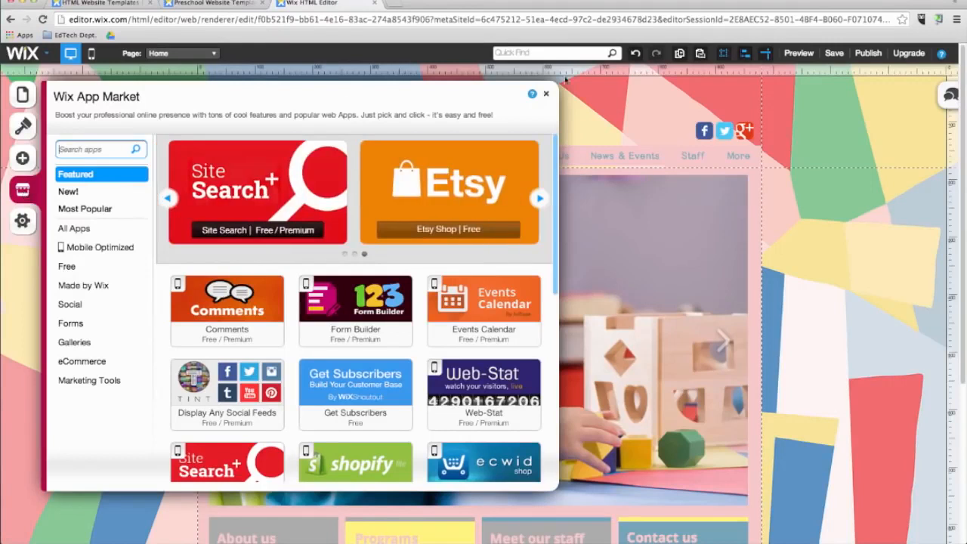
{"action": "left_click", "coordinate": [548, 96]}
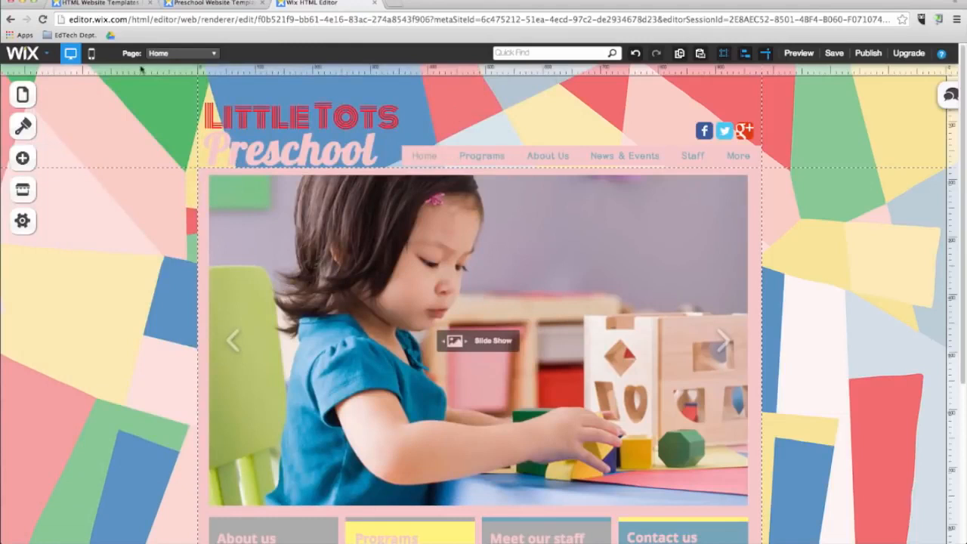
Add a Google Map to the Contact page, place it beside the contact details and resize it to 445 by 445
{"action": "left_click", "coordinate": [170, 58]}
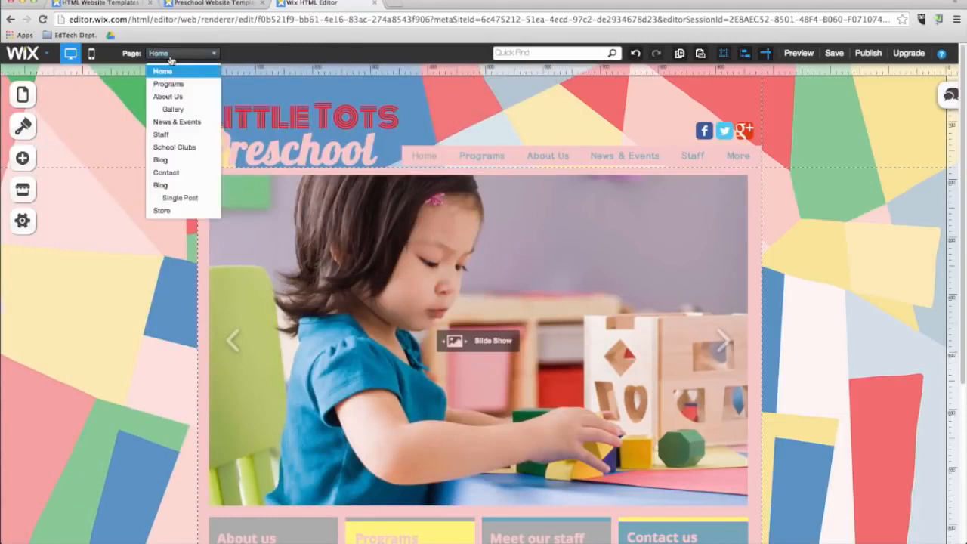
{"action": "left_click", "coordinate": [161, 176]}
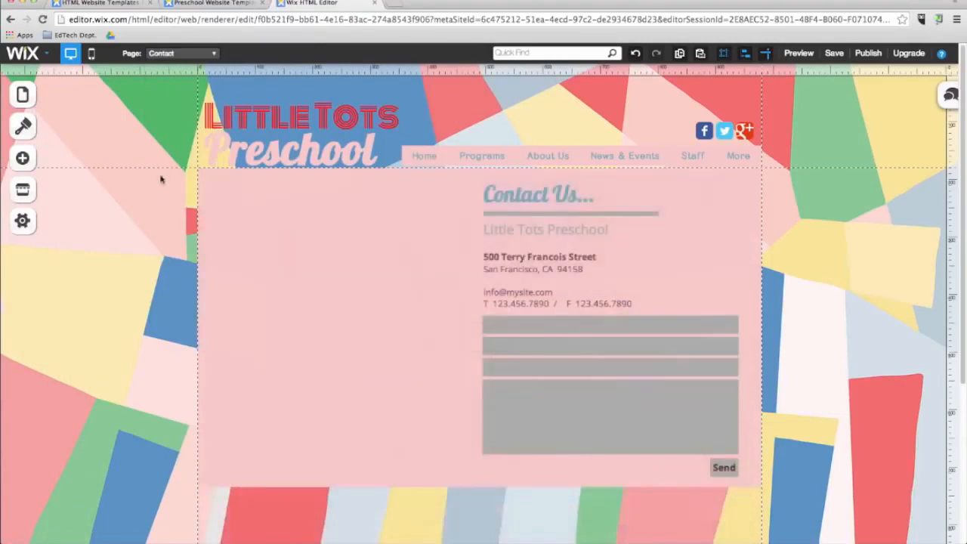
{"action": "left_click", "coordinate": [227, 219]}
{"action": "key", "text": "Delete"}
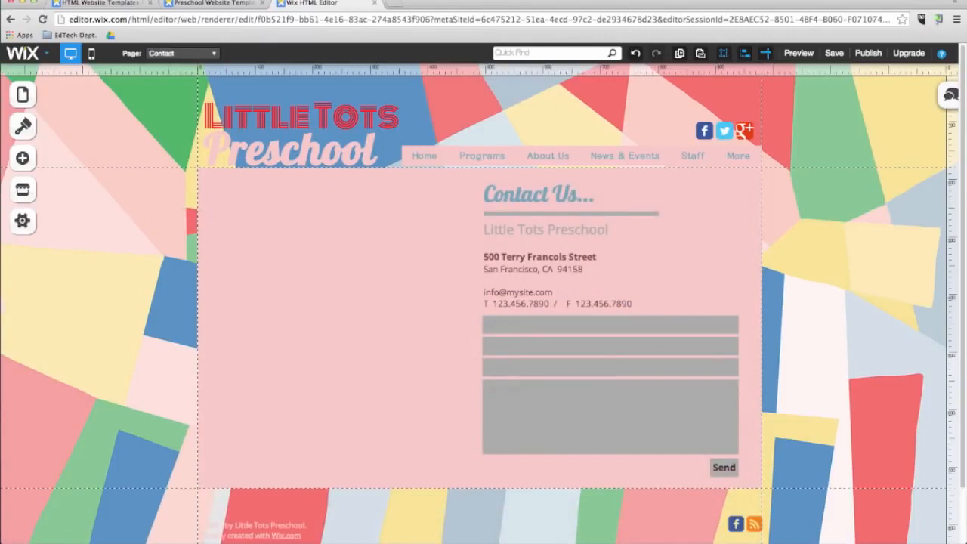
{"action": "left_click", "coordinate": [22, 159]}
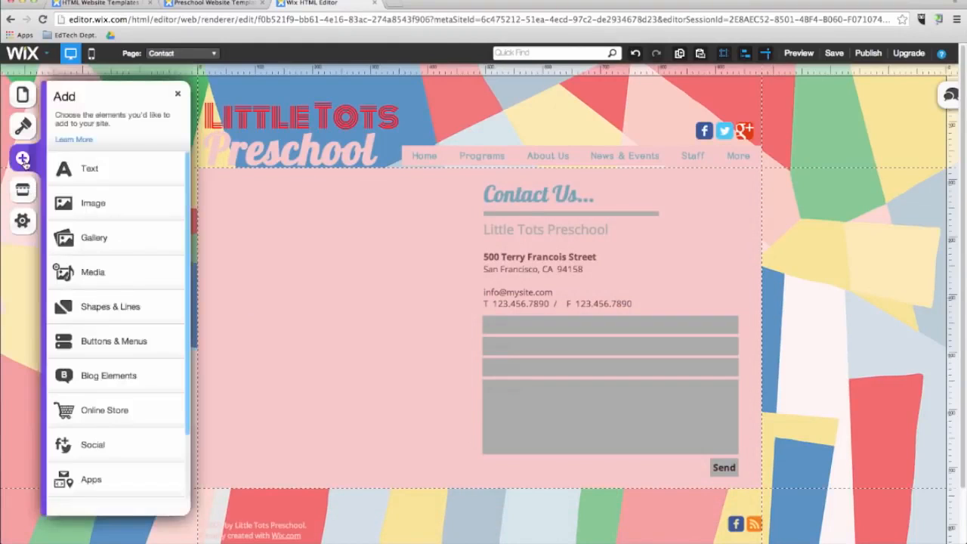
{"action": "left_click", "coordinate": [93, 475]}
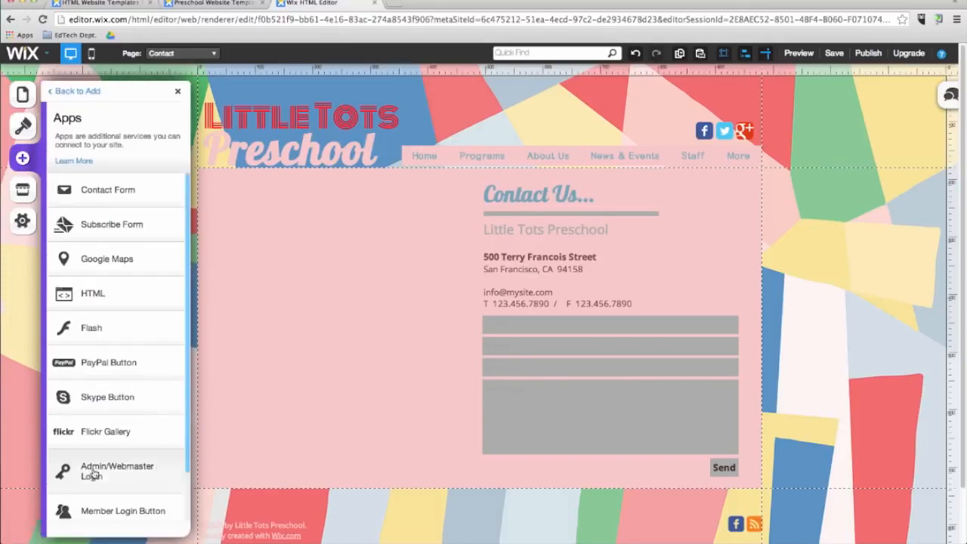
{"action": "left_click", "coordinate": [117, 261]}
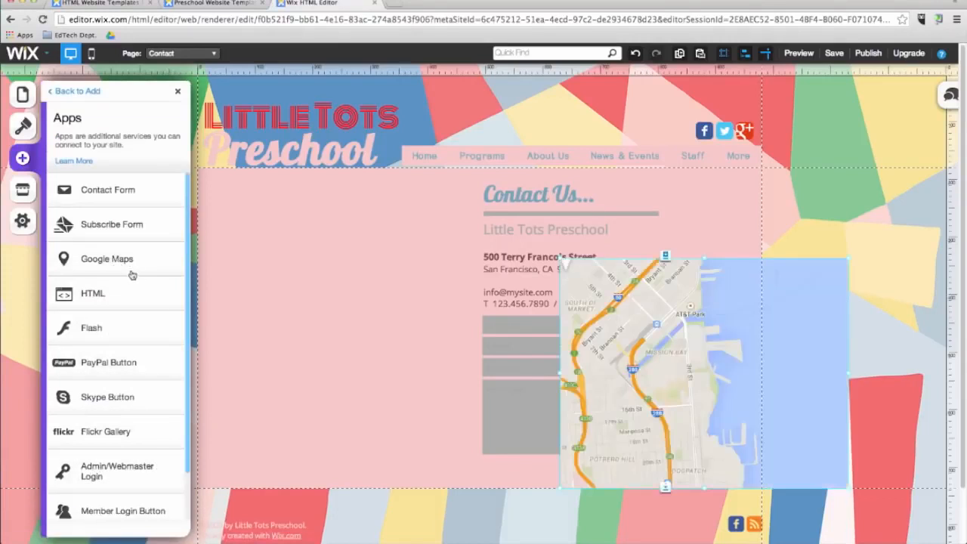
{"action": "mouse_move", "coordinate": [635, 378]}
{"action": "left_mouse_down"}
{"action": "mouse_move", "coordinate": [329, 309]}
{"action": "mouse_move", "coordinate": [285, 309]}
{"action": "left_mouse_up"}
{"action": "left_click_drag", "start_coordinate": [497, 421], "coordinate": [466, 448]}
Set the Google Map's location to the school's postal address and find it on the map
{"action": "left_click", "coordinate": [372, 317]}
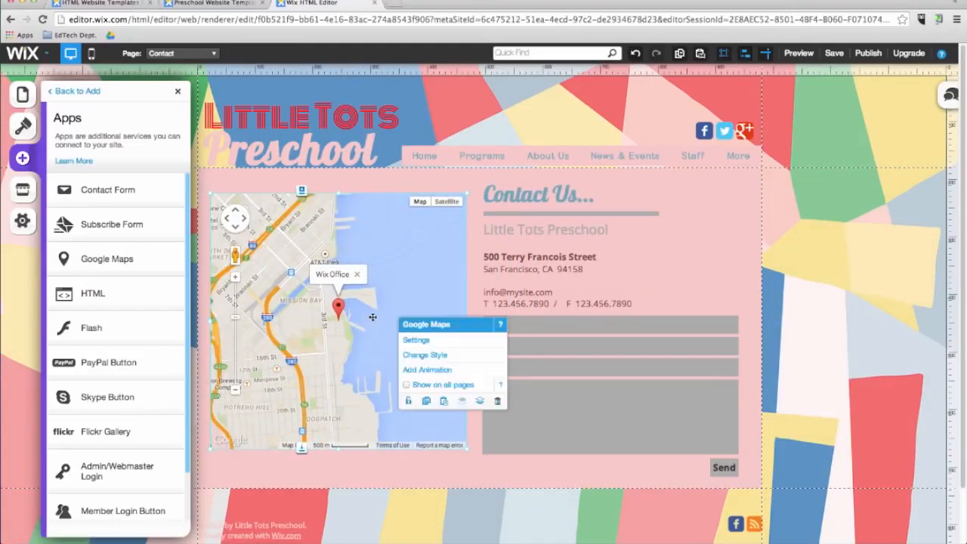
{"action": "left_click", "coordinate": [416, 340]}
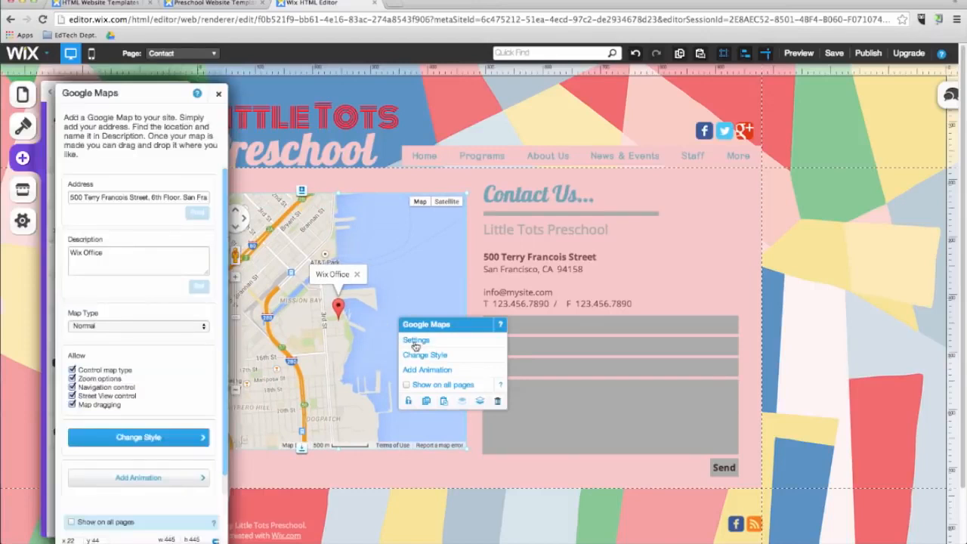
{"action": "triple_click", "coordinate": [113, 199]}
{"action": "key", "text": "BackSpace"}
{"action": "type", "text": "Seongnam-si, Gyeonggi-do Korea 463-420"}
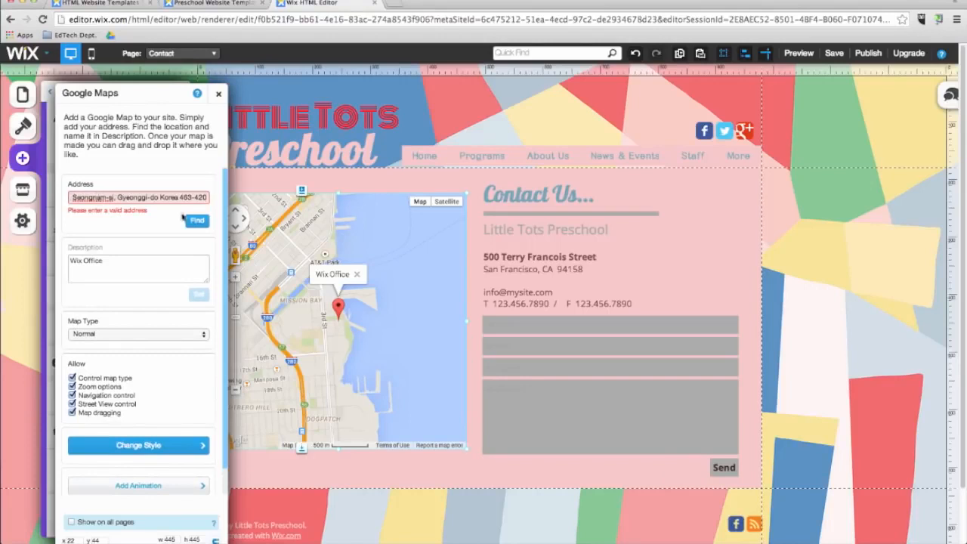
{"action": "left_click", "coordinate": [203, 223]}
Set the map marker's description to Korea International School and close the map settings
{"action": "triple_click", "coordinate": [127, 252]}
{"action": "type", "text": "Korea International School"}
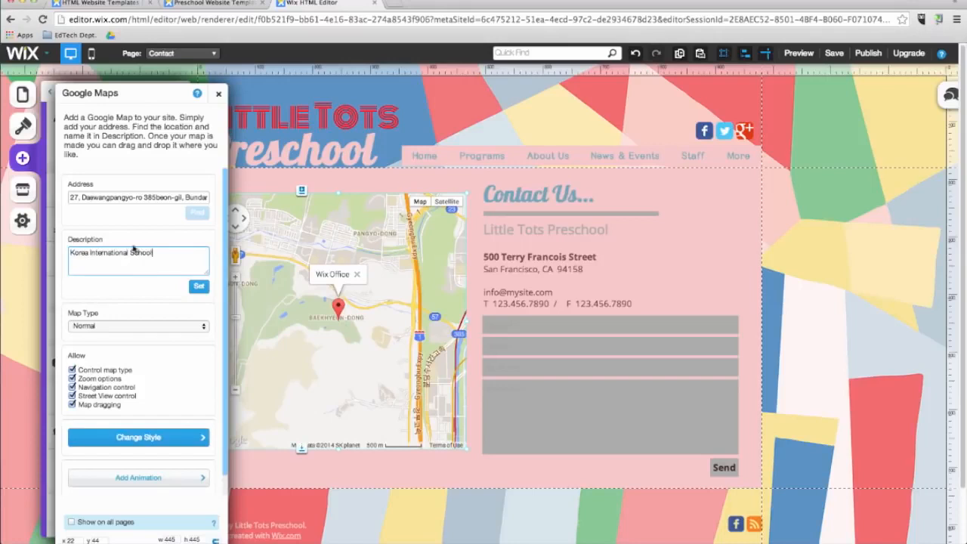
{"action": "left_click", "coordinate": [198, 289]}
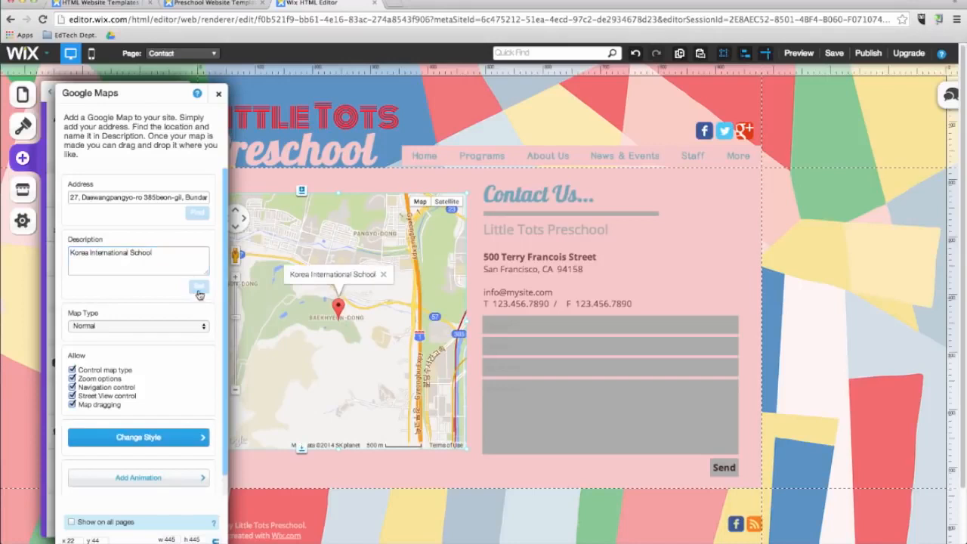
{"action": "left_click", "coordinate": [218, 93]}
{"action": "left_click", "coordinate": [178, 91]}
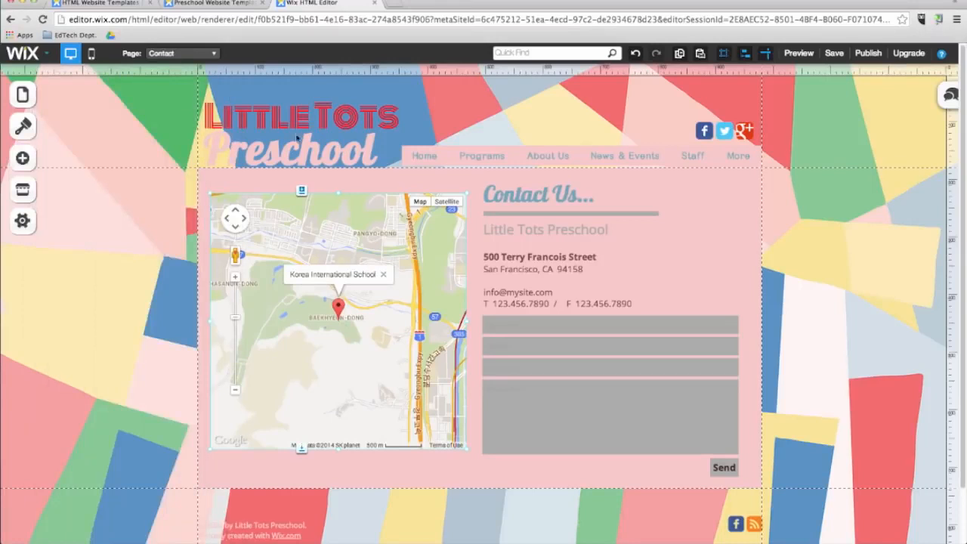
Try an HTML element in HTML code mode on the Contact page and delete it
{"action": "left_click", "coordinate": [23, 158]}
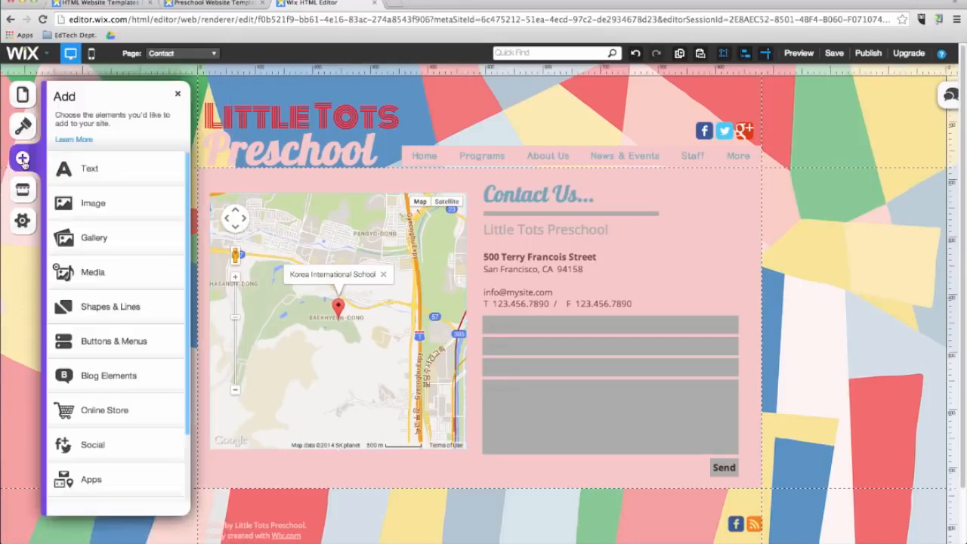
{"action": "left_click", "coordinate": [91, 477]}
{"action": "left_click", "coordinate": [122, 303]}
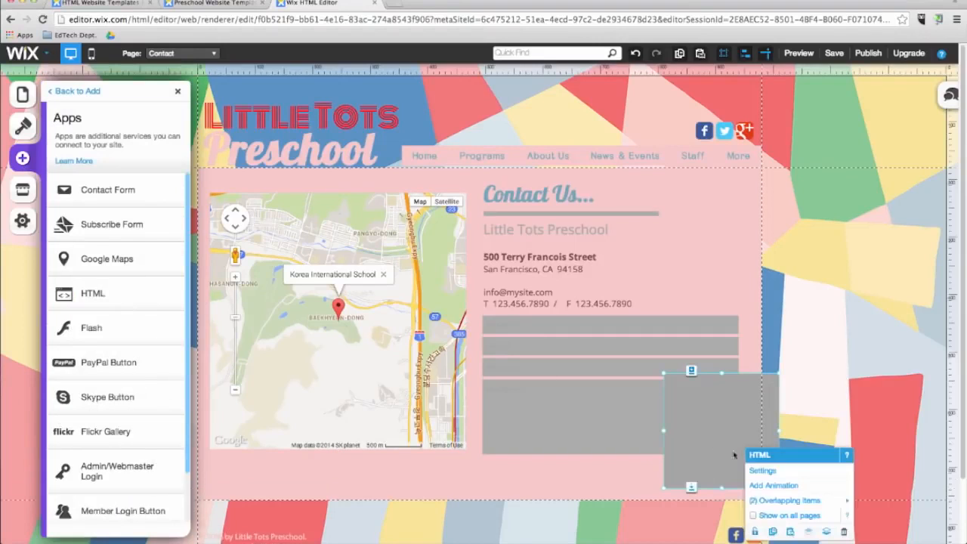
{"action": "left_click", "coordinate": [760, 411]}
{"action": "left_click", "coordinate": [140, 173]}
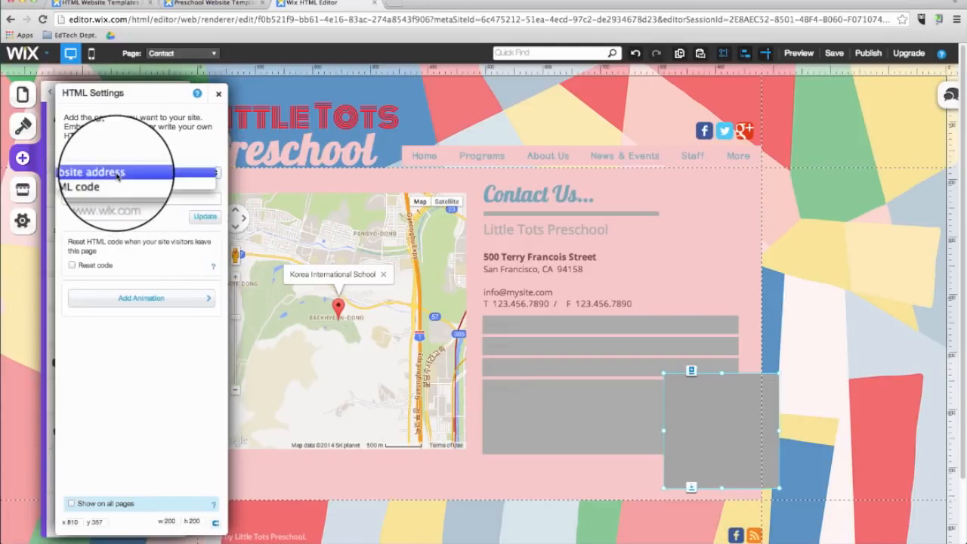
{"action": "left_click", "coordinate": [114, 186]}
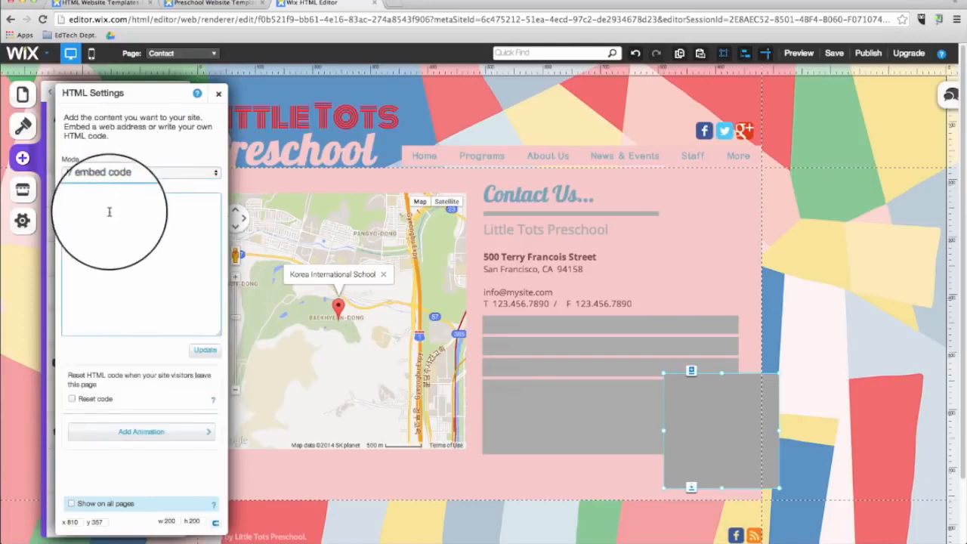
{"action": "left_click", "coordinate": [219, 95]}
{"action": "left_click", "coordinate": [689, 409]}
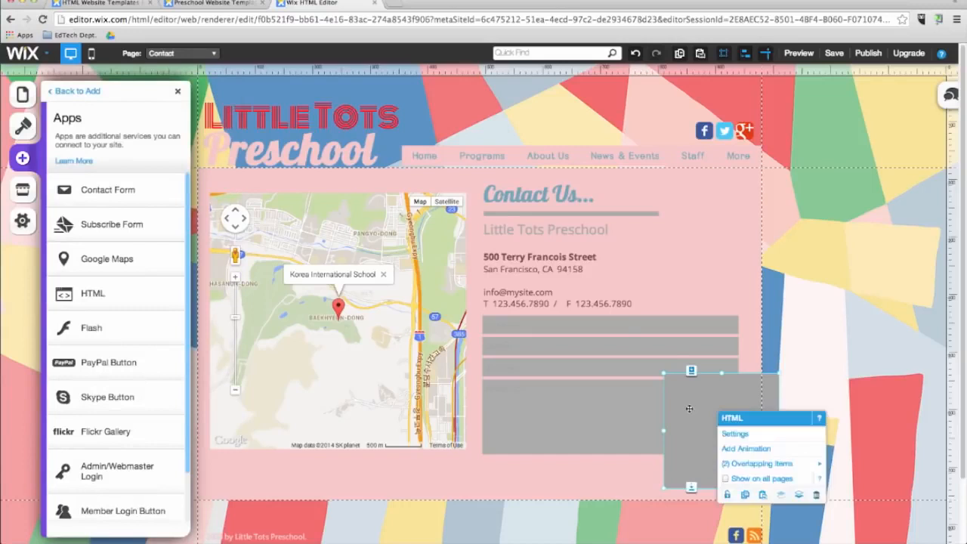
{"action": "key", "text": "Delete"}
{"action": "left_click", "coordinate": [179, 93]}
Add a FAQs list from the List Builder to the Home page
{"action": "left_click", "coordinate": [183, 53]}
{"action": "left_click", "coordinate": [187, 70]}
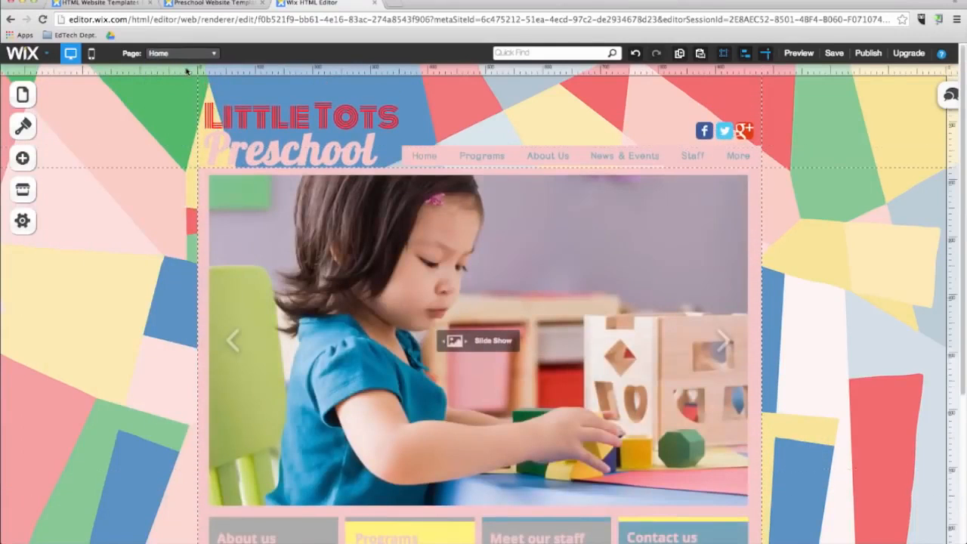
{"action": "left_click", "coordinate": [23, 158]}
{"action": "scroll", "coordinate": [83, 355], "scroll_direction": "down", "scroll_amount": 3}
{"action": "left_click", "coordinate": [76, 436]}
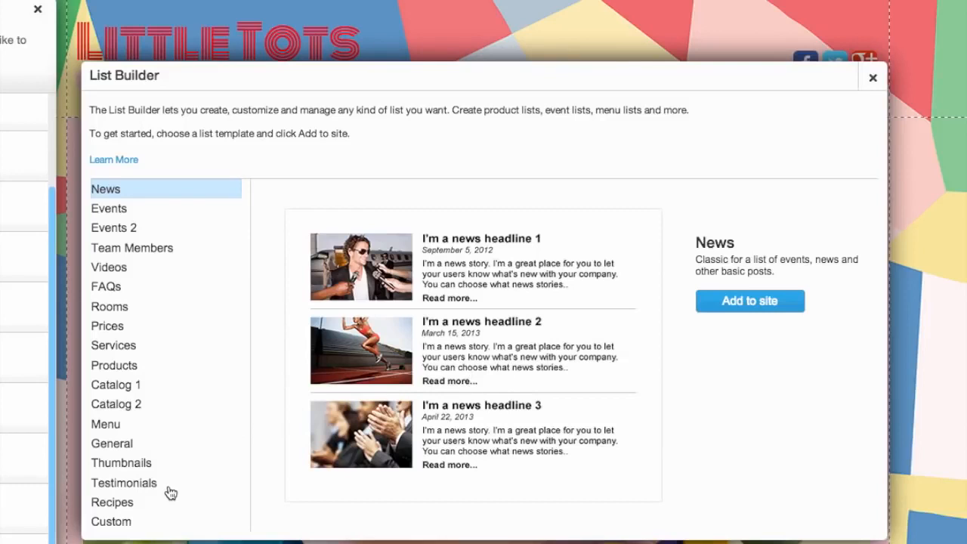
{"action": "left_click", "coordinate": [115, 287]}
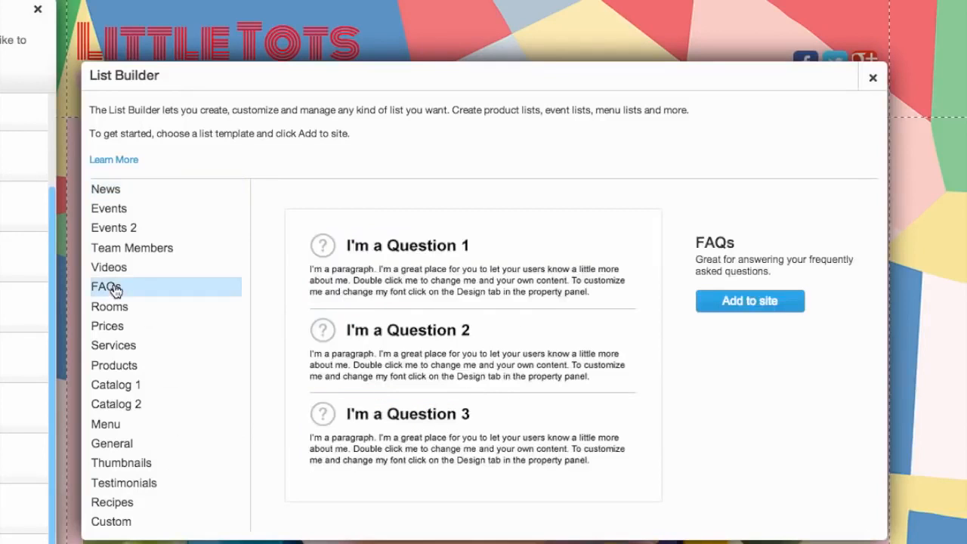
{"action": "left_click", "coordinate": [746, 301]}
{"action": "left_click", "coordinate": [646, 346]}
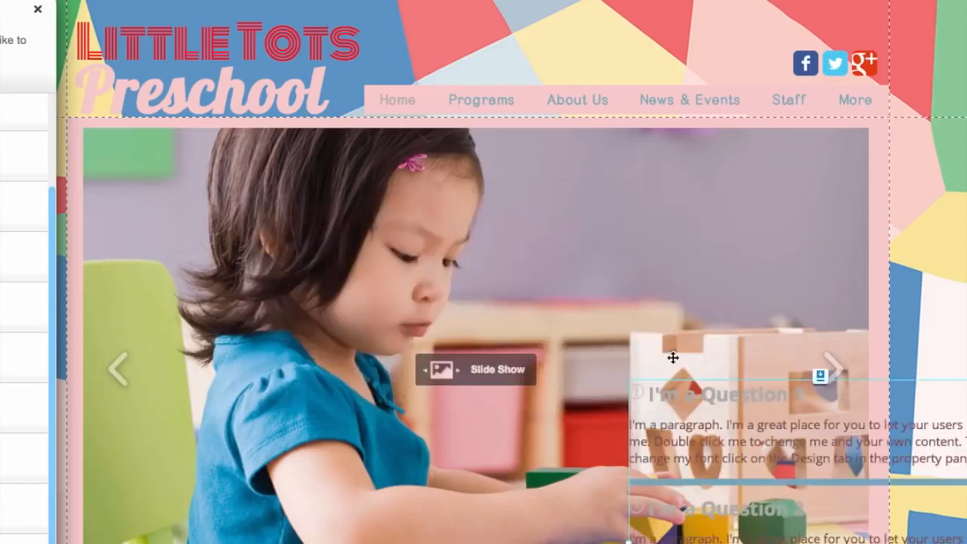
Move the FAQs list below the row of info boxes, aligning its right edge with the Contact us box
{"action": "left_click_drag", "start_coordinate": [664, 317], "coordinate": [317, 293]}
{"action": "left_click", "coordinate": [317, 292]}
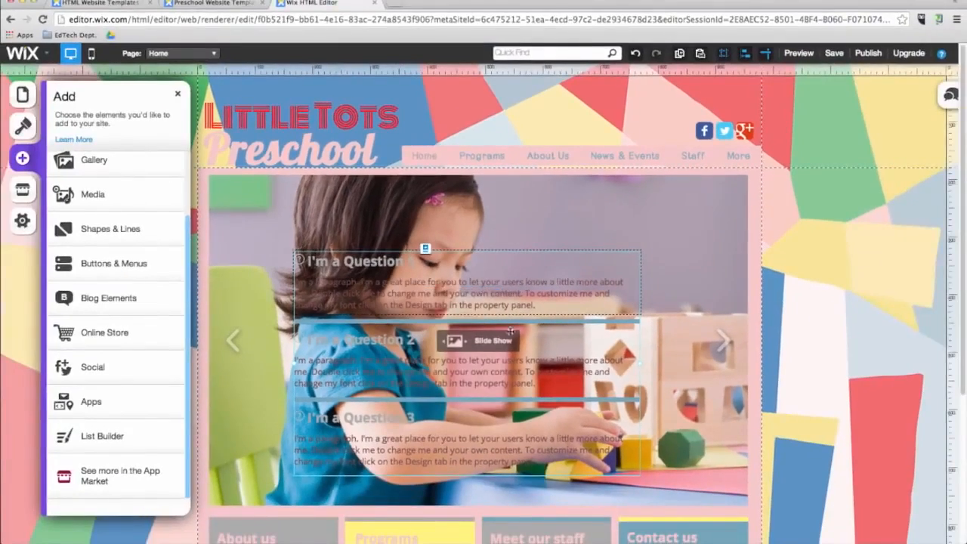
{"action": "left_click_drag", "start_coordinate": [510, 331], "coordinate": [567, 466]}
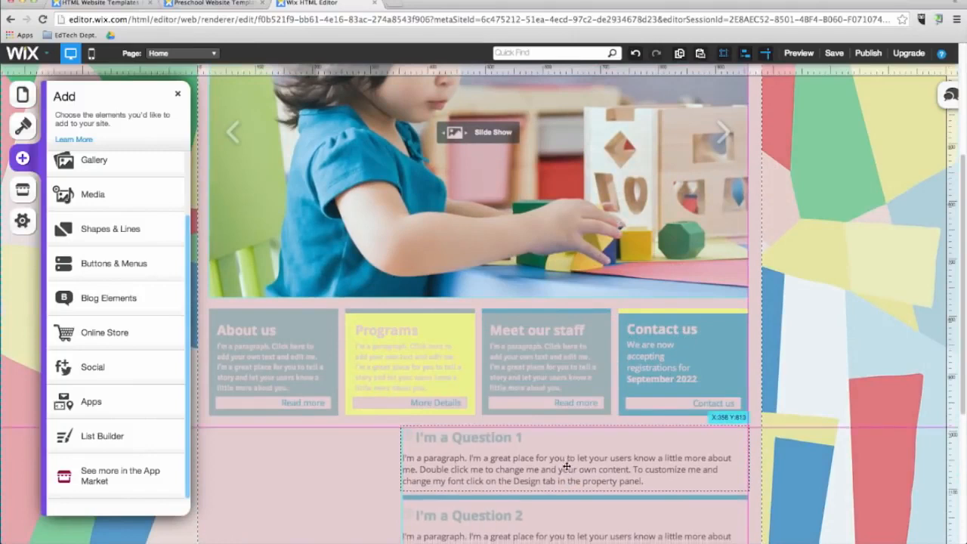
{"action": "scroll", "coordinate": [736, 363], "scroll_direction": "down", "scroll_amount": 2}
{"action": "scroll", "coordinate": [349, 436], "scroll_direction": "down", "scroll_amount": 1}
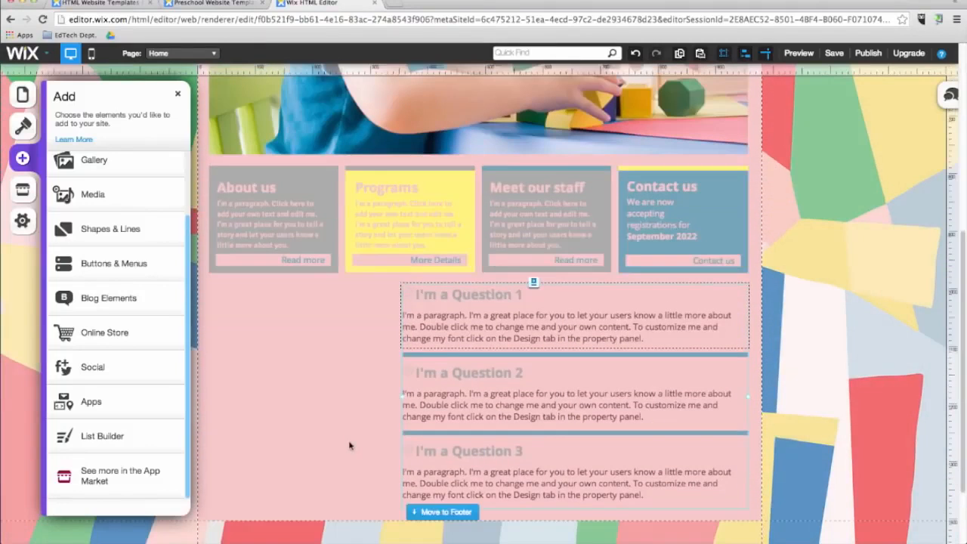
{"action": "left_click", "coordinate": [351, 439]}
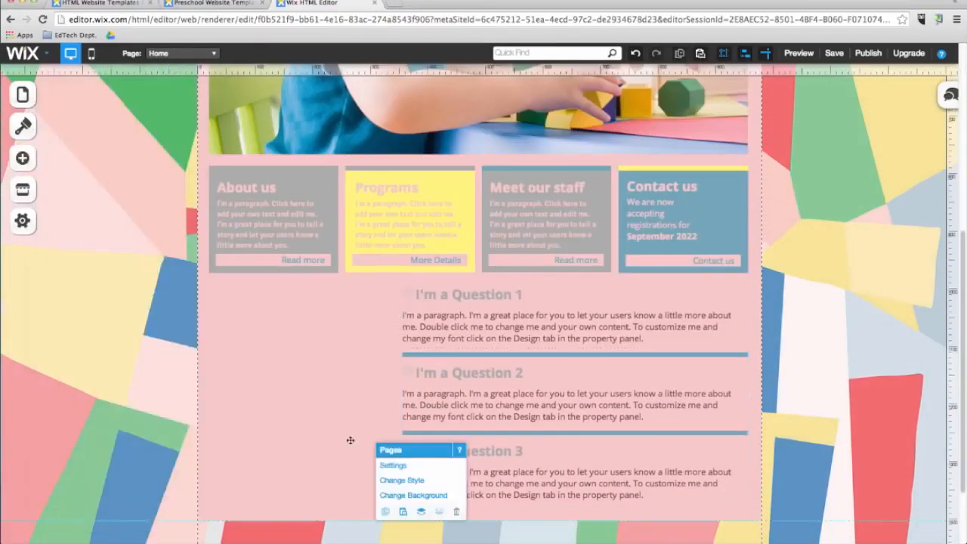
Browse the new apps in the App Market and open the Twitter Feed app's overview
{"action": "left_click", "coordinate": [22, 190]}
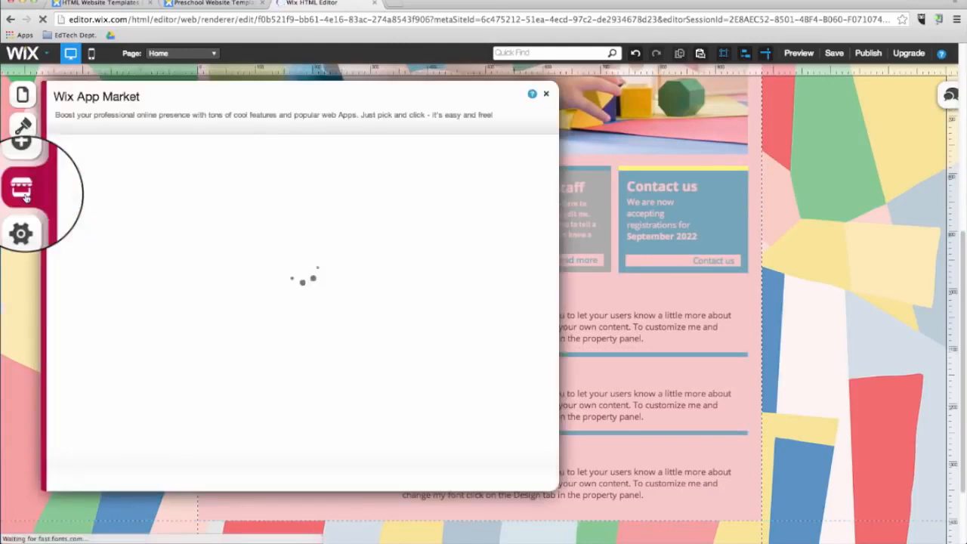
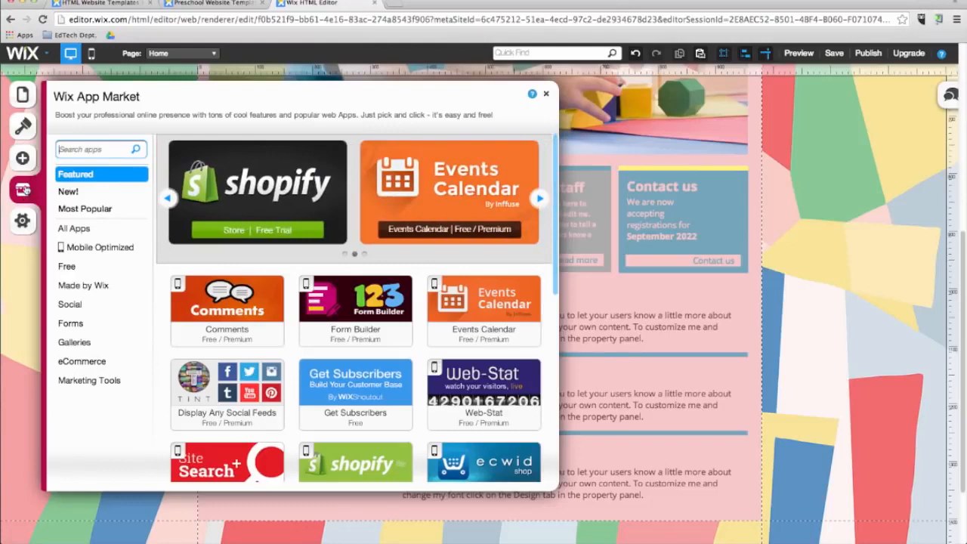
{"action": "left_click", "coordinate": [73, 194]}
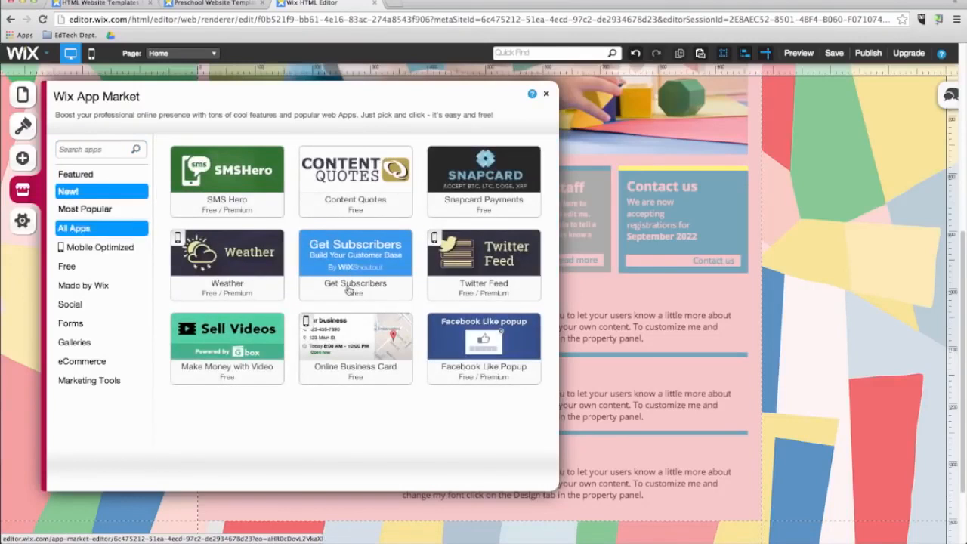
{"action": "left_click", "coordinate": [492, 263]}
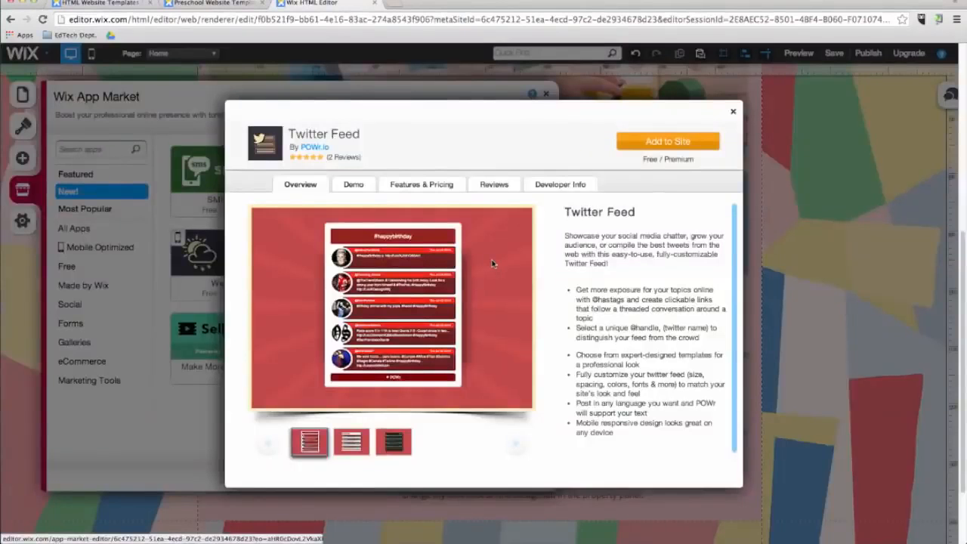
Leave the Twitter Feed overview in the App Market and delete the grid gallery from the Gallery page
{"action": "left_click", "coordinate": [734, 114]}
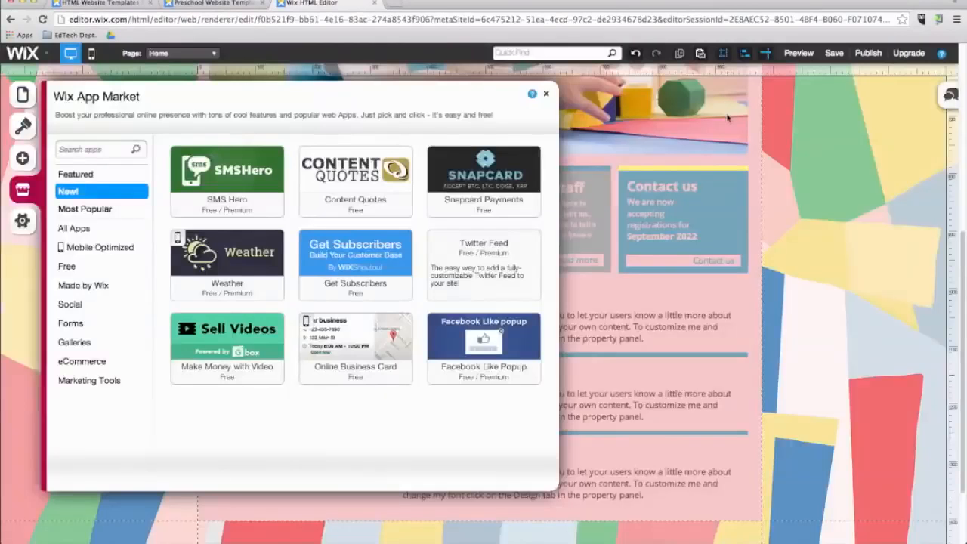
{"action": "left_click", "coordinate": [108, 306]}
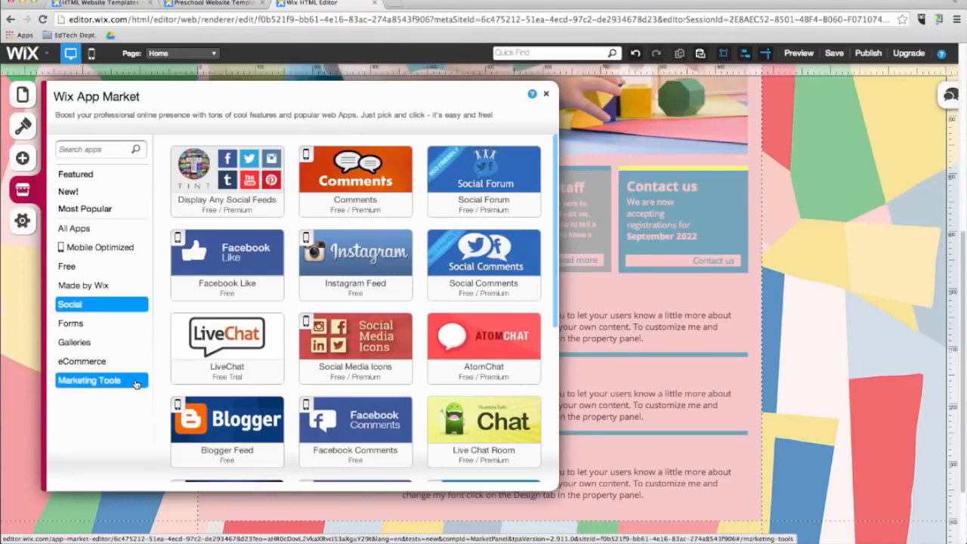
{"action": "left_click", "coordinate": [182, 53]}
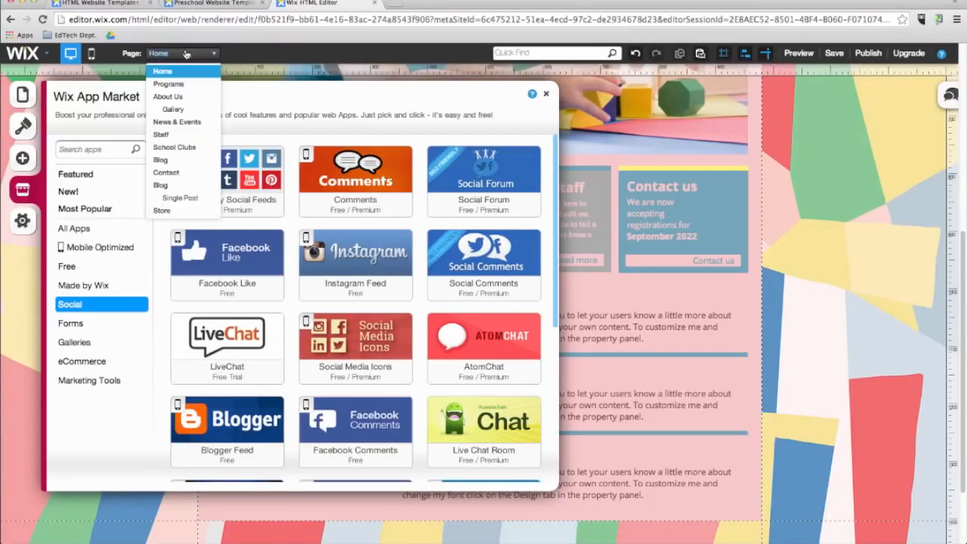
{"action": "left_click", "coordinate": [185, 143]}
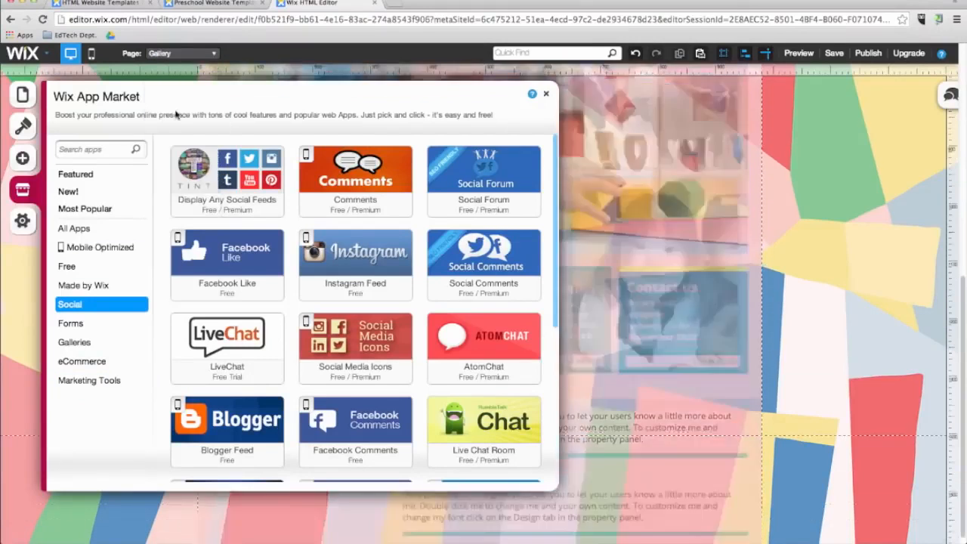
{"action": "left_click", "coordinate": [624, 246]}
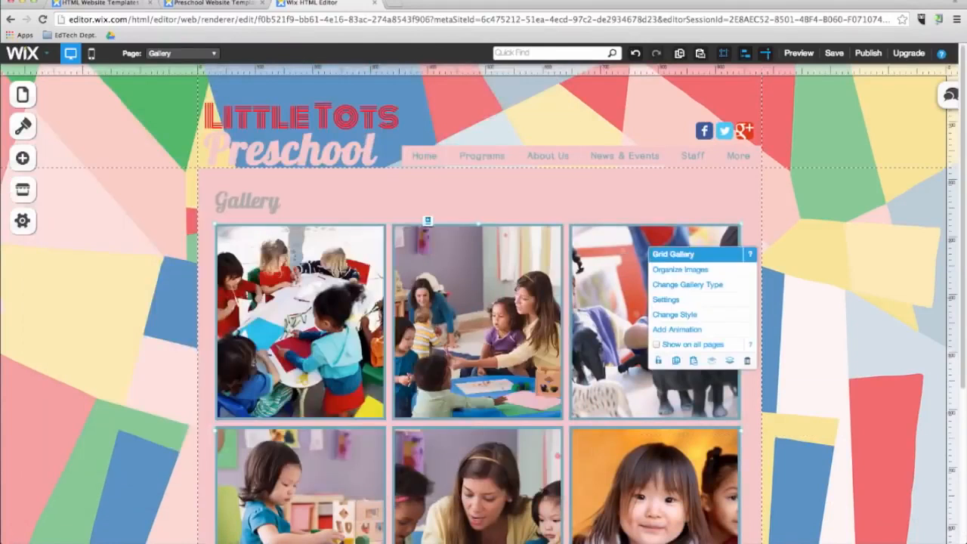
{"action": "key", "text": "Delete"}
Add the Instagram Feed app from the App Market's Social category and place it beneath the Gallery heading
{"action": "left_click", "coordinate": [23, 189]}
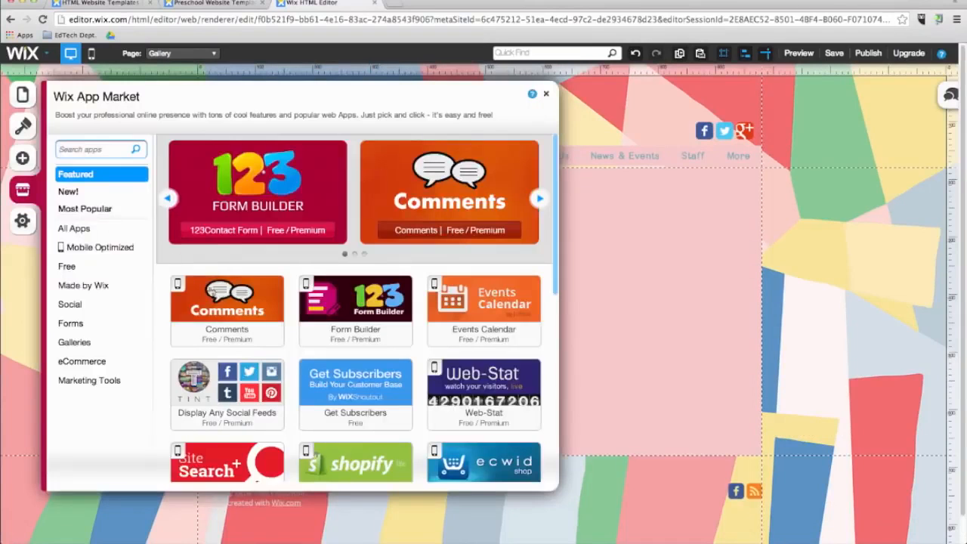
{"action": "left_click", "coordinate": [76, 304]}
{"action": "left_click", "coordinate": [380, 255]}
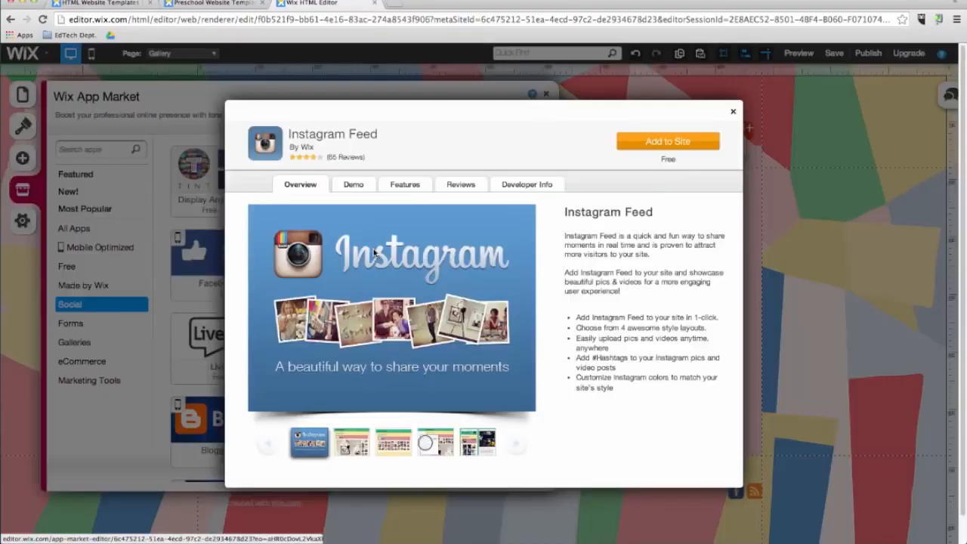
{"action": "left_click", "coordinate": [633, 143]}
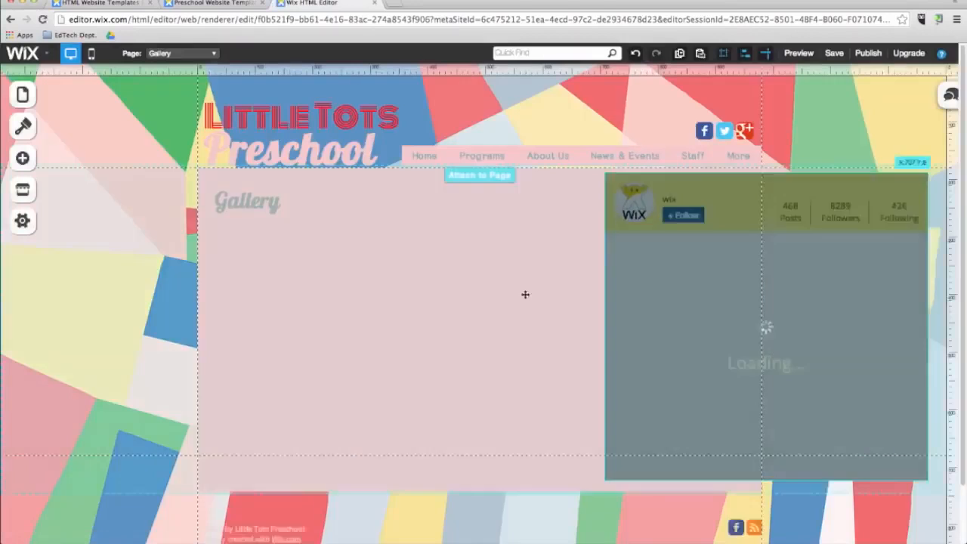
{"action": "left_click_drag", "start_coordinate": [263, 315], "coordinate": [264, 311]}
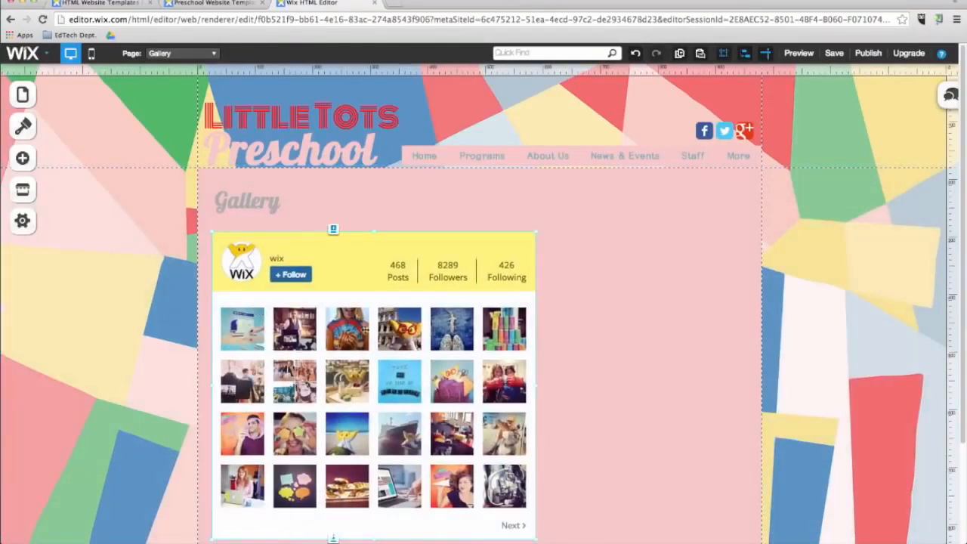
Connect the Instagram Feed to the owner's Instagram account, logging in with the account's username
{"action": "left_click", "coordinate": [378, 338]}
{"action": "left_click", "coordinate": [421, 353]}
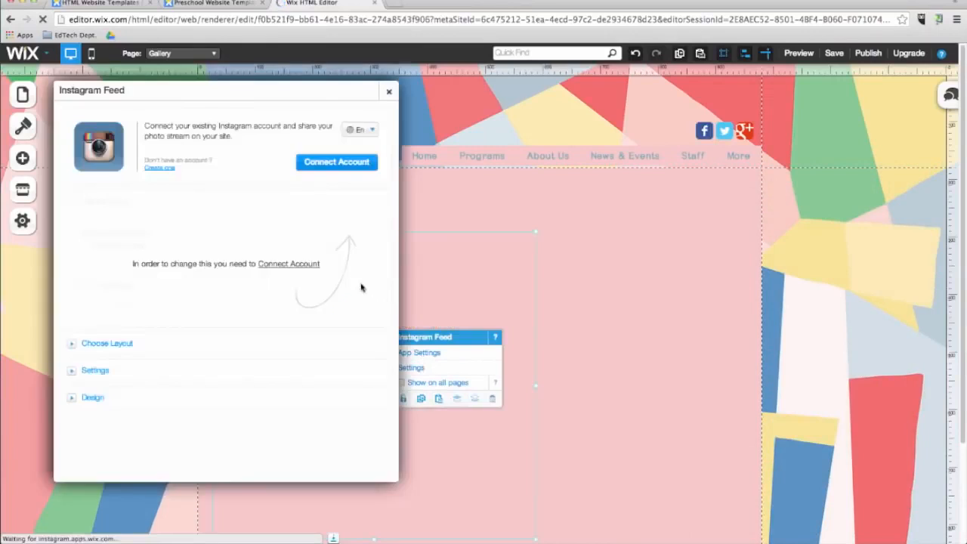
{"action": "left_click", "coordinate": [333, 164]}
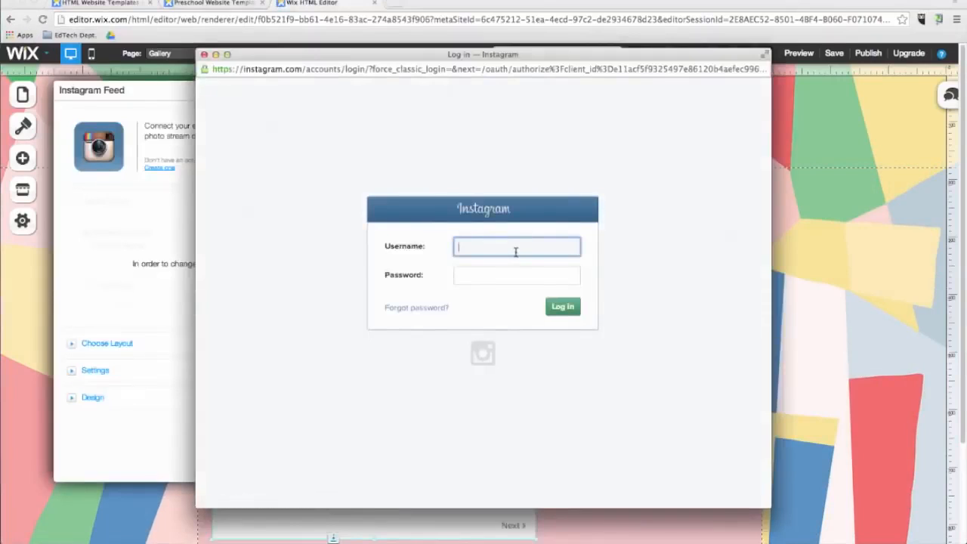
{"action": "type", "text": "davidleeedtech"}
{"action": "left_click", "coordinate": [563, 306]}
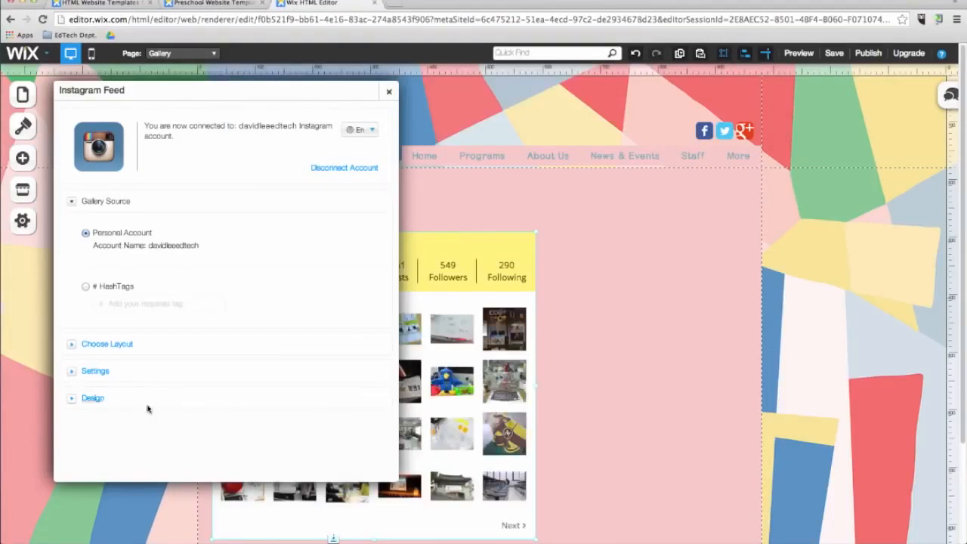
{"action": "left_click", "coordinate": [390, 96]}
Widen the Instagram feed to span nearly the full width of the Gallery page's content area
{"action": "left_click", "coordinate": [506, 331]}
{"action": "left_click", "coordinate": [510, 392]}
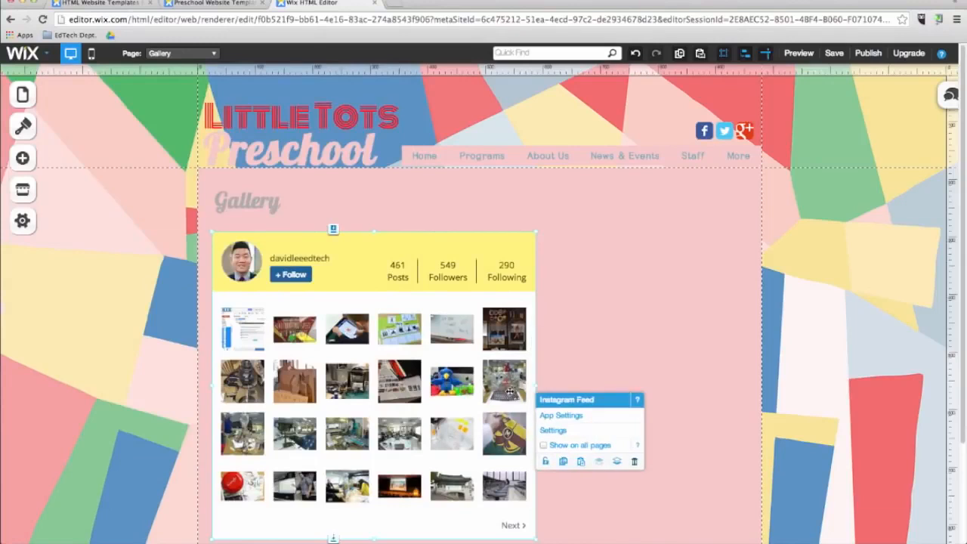
{"action": "left_click_drag", "start_coordinate": [553, 384], "coordinate": [746, 387]}
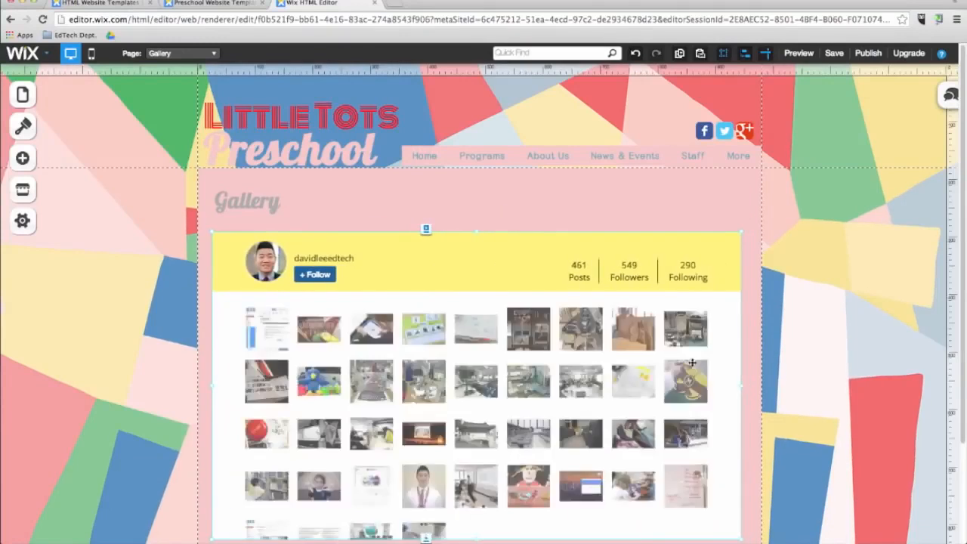
{"action": "scroll", "coordinate": [761, 365], "scroll_direction": "down", "scroll_amount": 1}
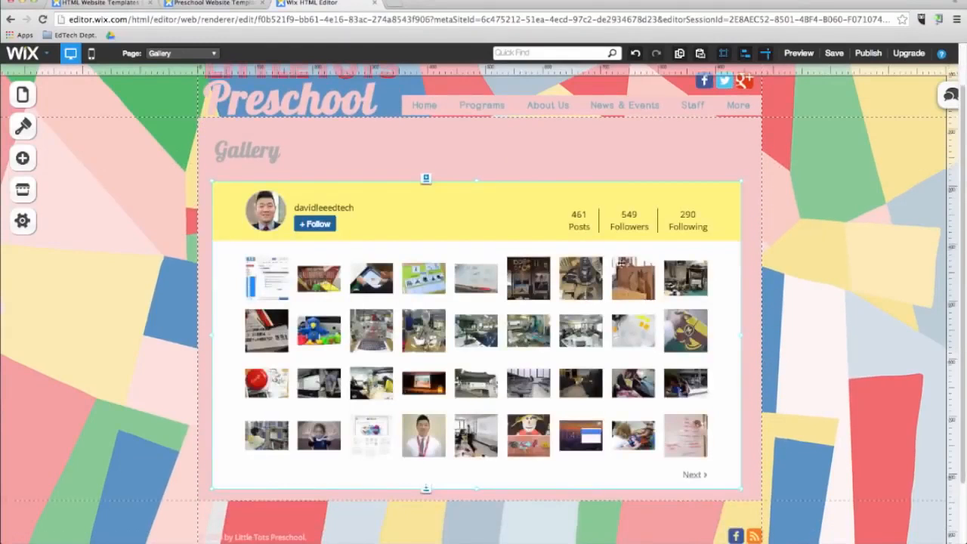
Preview the Gallery page, view the classroom presentation photo from the Instagram feed enlarged, and return to the editor
{"action": "left_click", "coordinate": [799, 53]}
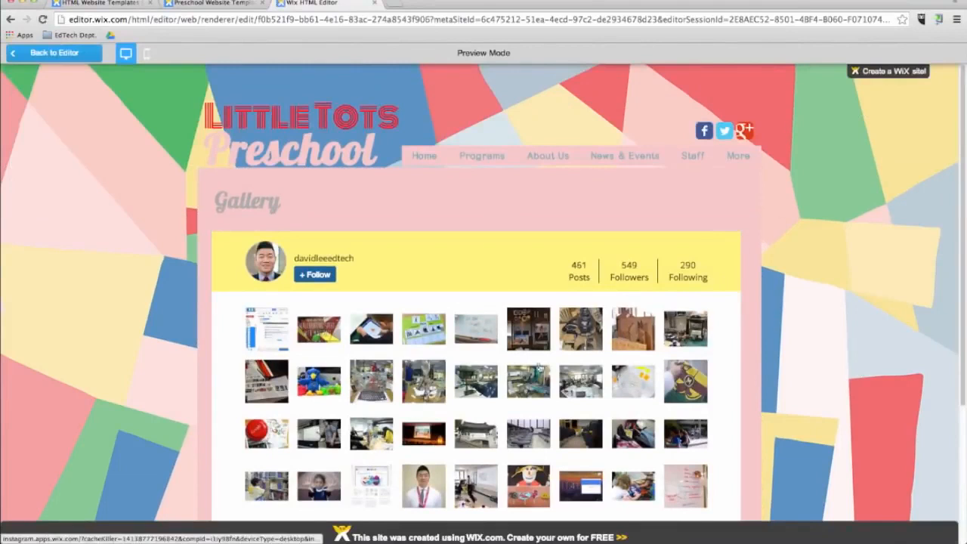
{"action": "left_click", "coordinate": [470, 486]}
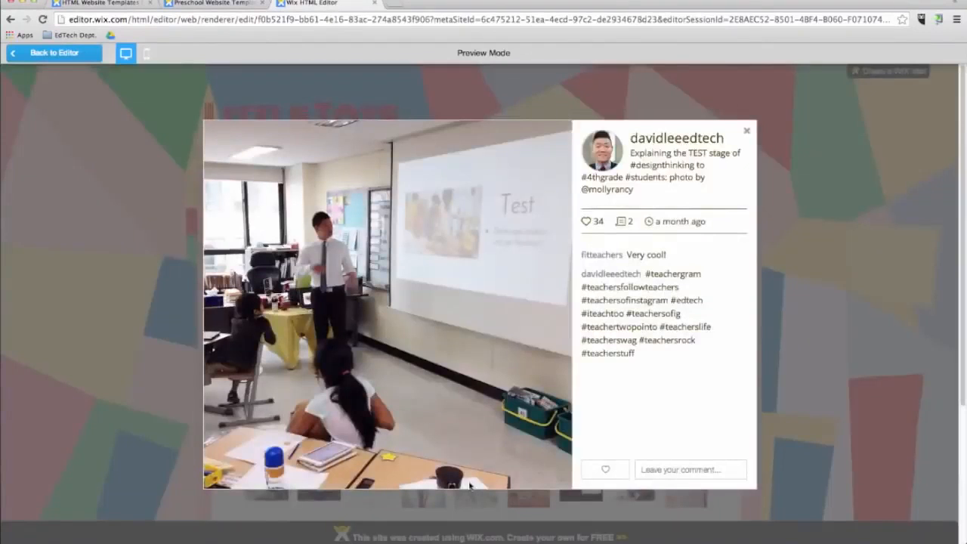
{"action": "left_click", "coordinate": [746, 132]}
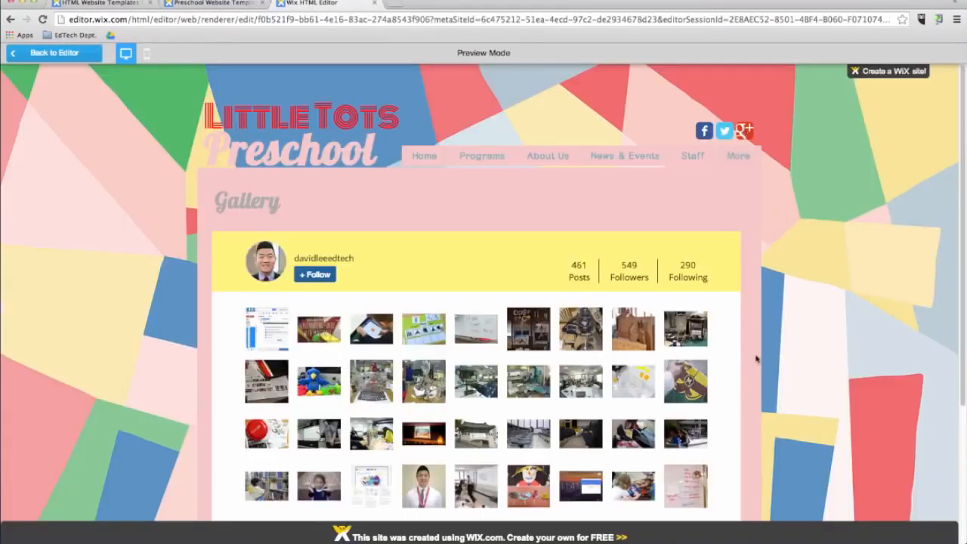
{"action": "left_click", "coordinate": [88, 53]}
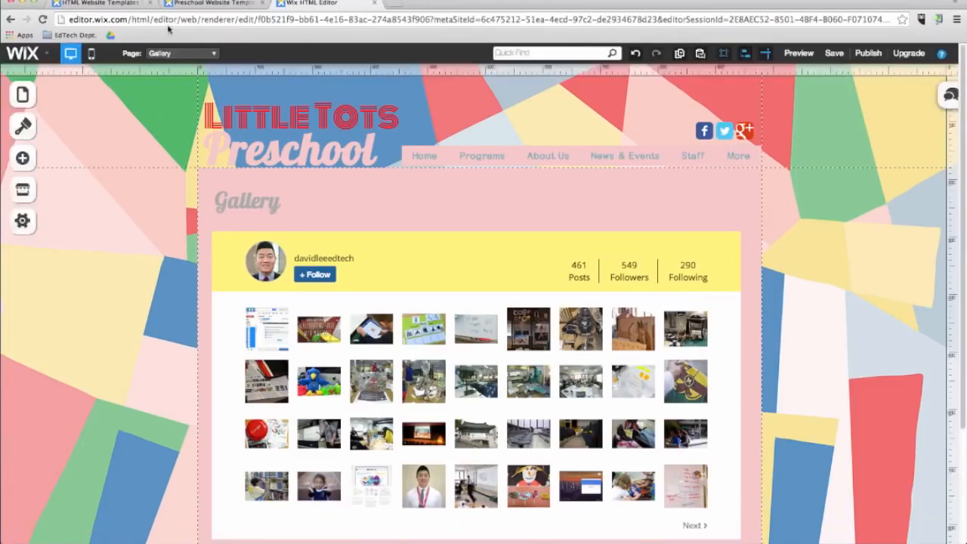
Add the Google Event Calendar app from the Most Popular apps to the Contact page, placing it below the map and contact form
{"action": "left_click", "coordinate": [166, 53]}
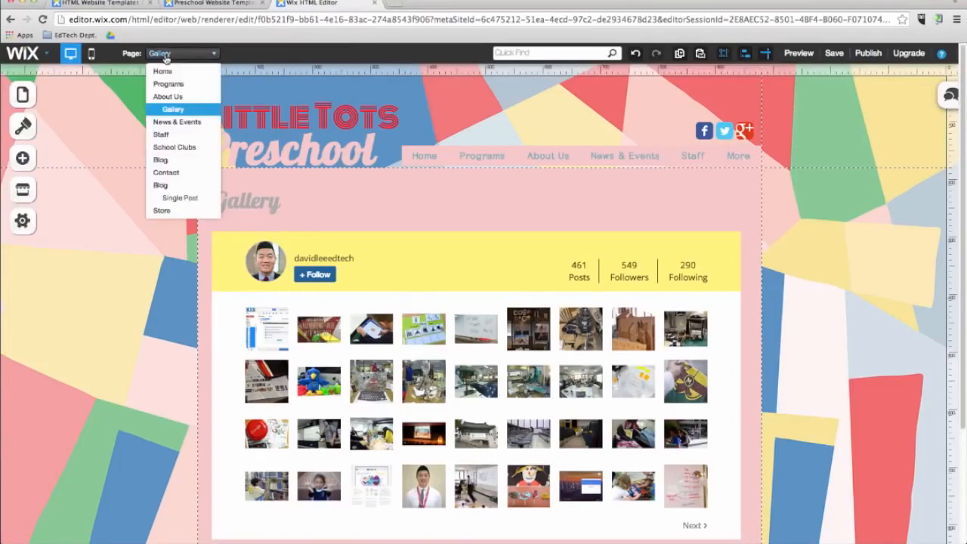
{"action": "left_click", "coordinate": [166, 173]}
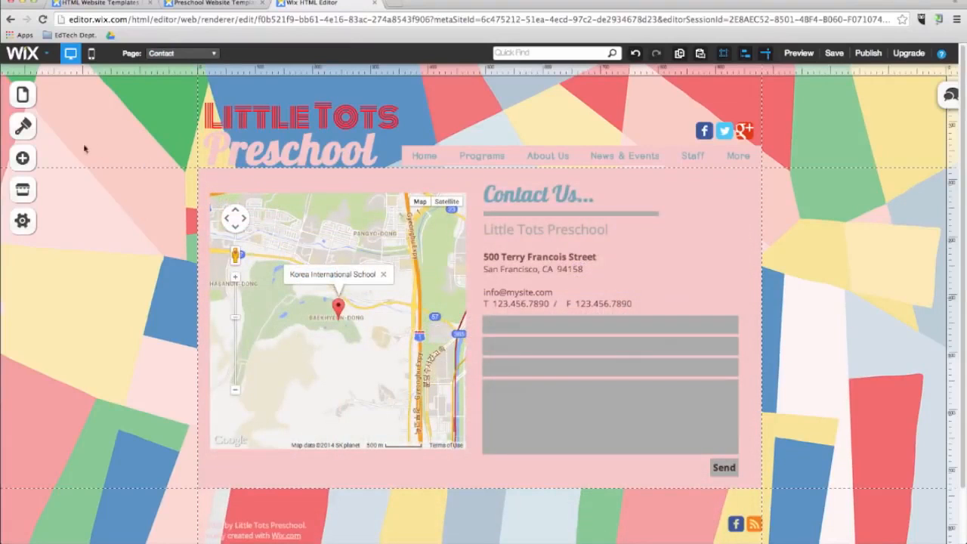
{"action": "left_click", "coordinate": [22, 192]}
{"action": "left_click", "coordinate": [127, 209]}
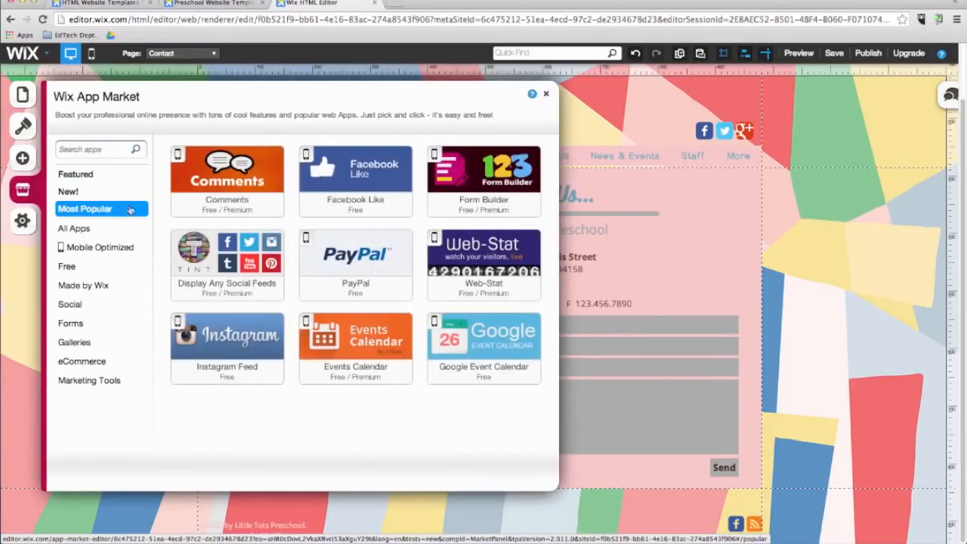
{"action": "left_click", "coordinate": [484, 351]}
{"action": "left_click", "coordinate": [648, 146]}
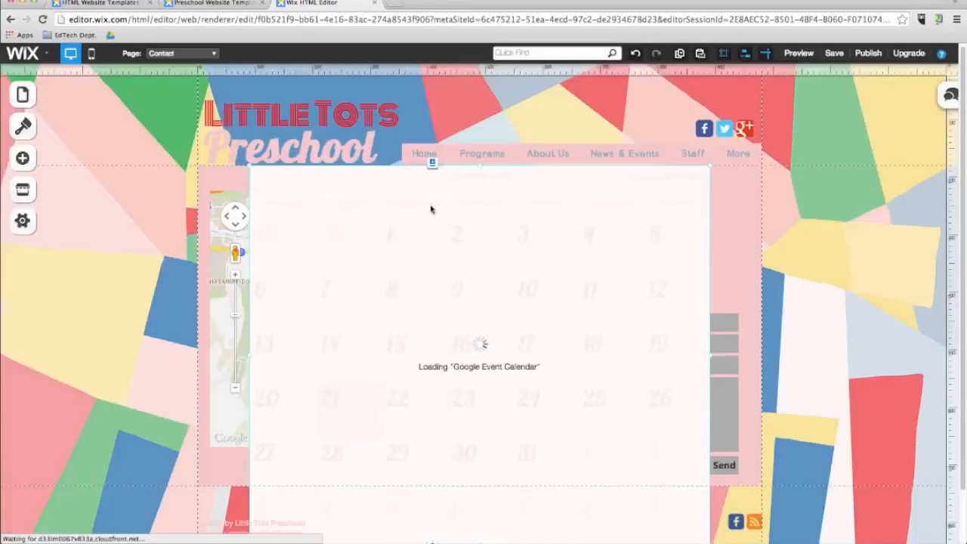
{"action": "scroll", "coordinate": [416, 385], "scroll_direction": "down", "scroll_amount": 4}
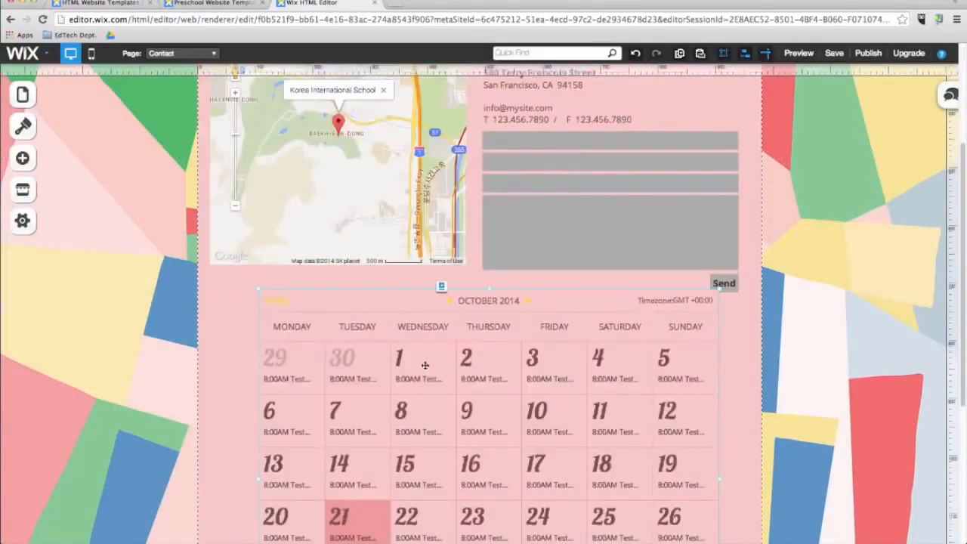
Connect the Google Event Calendar to the school Google account and choose that account's own calendar as the source
{"action": "left_click", "coordinate": [419, 378]}
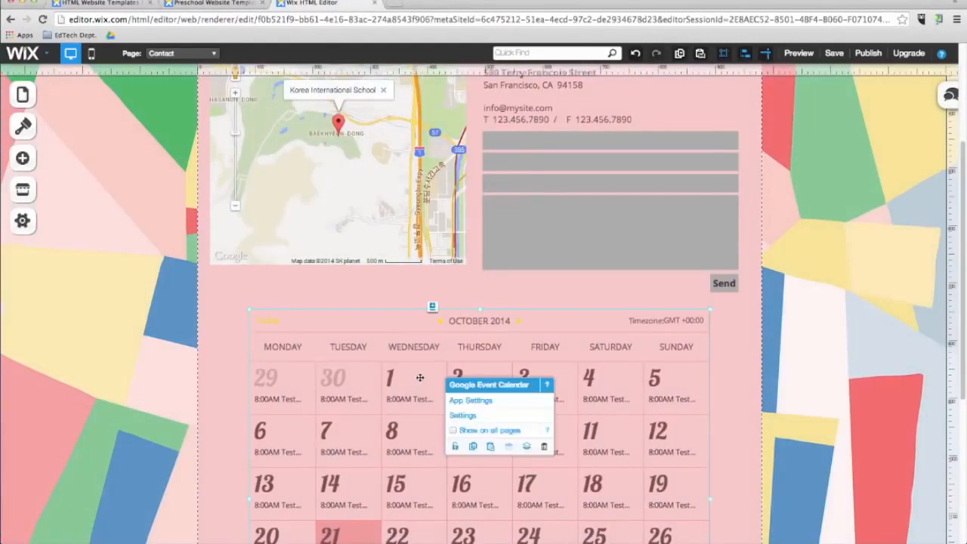
{"action": "left_click", "coordinate": [457, 401]}
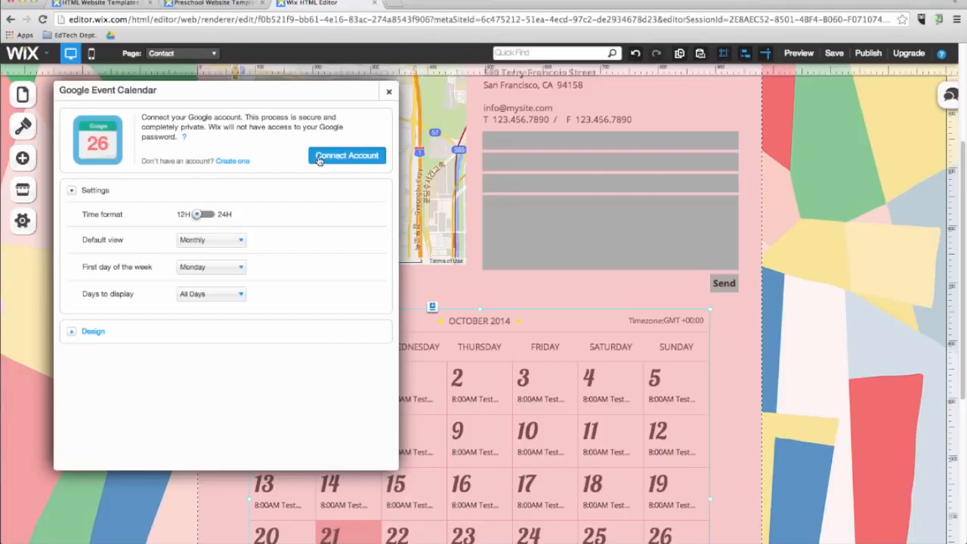
{"action": "left_click", "coordinate": [318, 157]}
{"action": "left_click", "coordinate": [468, 293]}
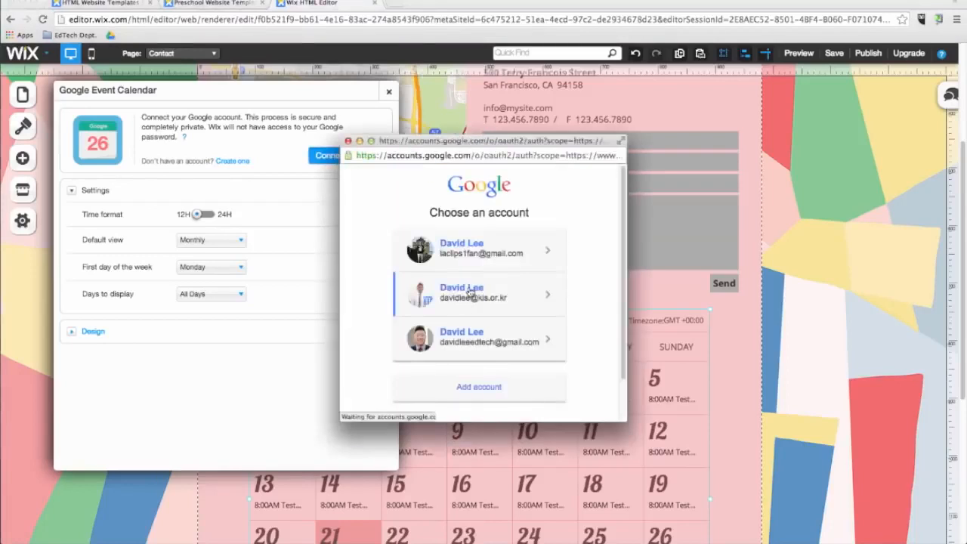
{"action": "left_click", "coordinate": [585, 306]}
{"action": "left_click", "coordinate": [340, 144]}
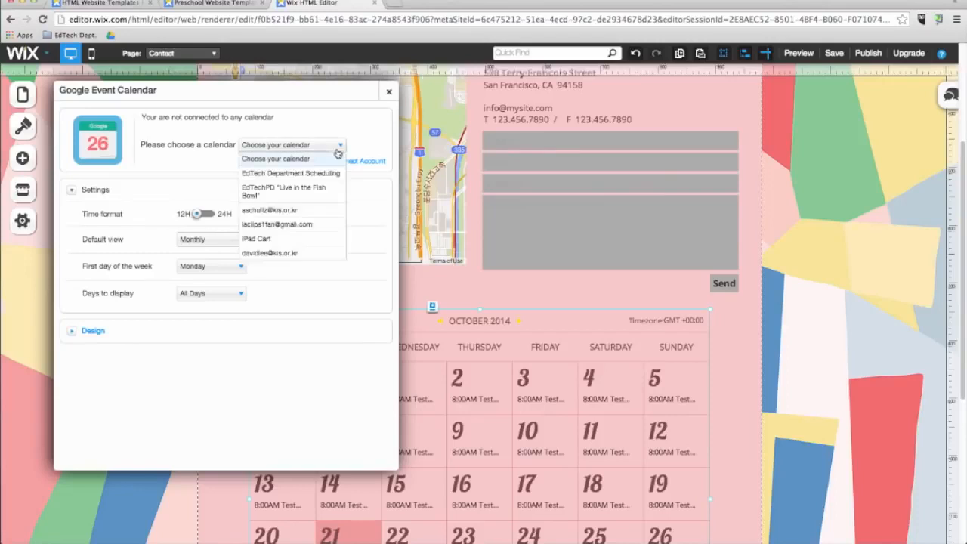
{"action": "left_click", "coordinate": [302, 210]}
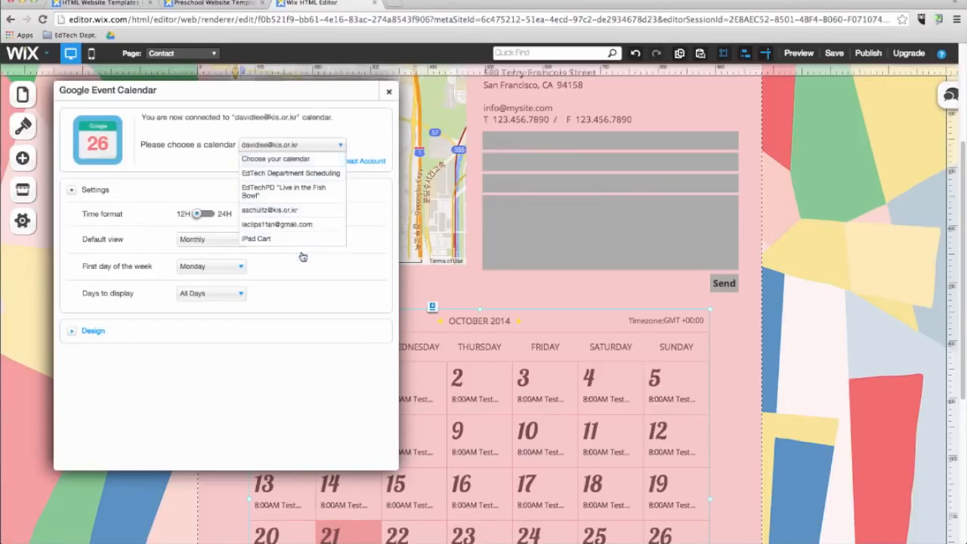
{"action": "left_click", "coordinate": [386, 93]}
{"action": "scroll", "coordinate": [454, 429], "scroll_direction": "down", "scroll_amount": 3}
{"action": "scroll", "coordinate": [453, 433], "scroll_direction": "down", "scroll_amount": 1}
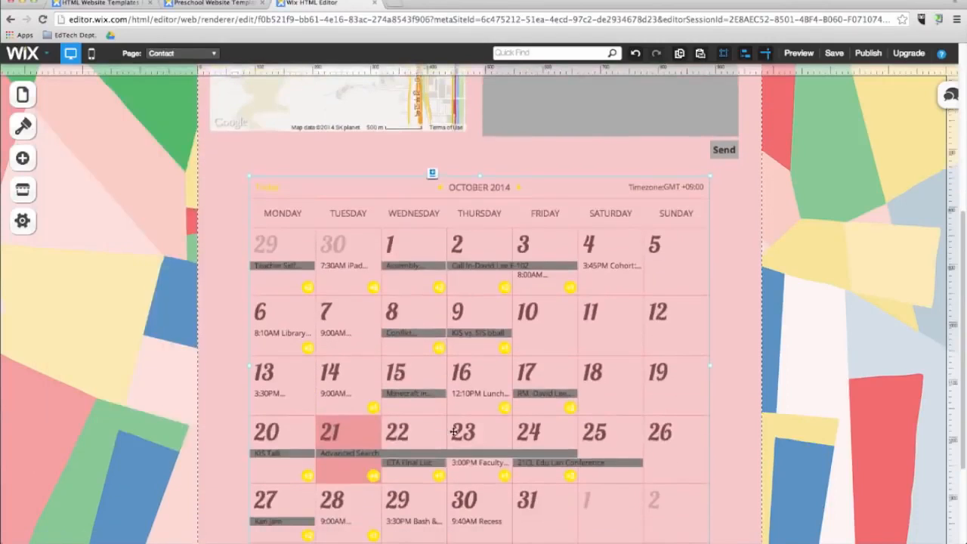
{"action": "scroll", "coordinate": [453, 432], "scroll_direction": "down", "scroll_amount": 5}
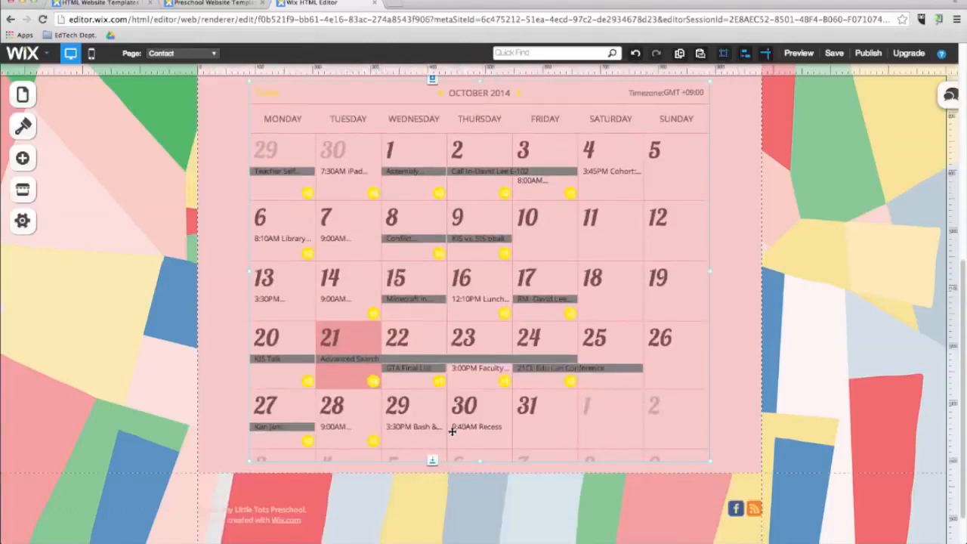
{"action": "scroll", "coordinate": [452, 431], "scroll_direction": "down", "scroll_amount": 3}
Search the App Market for "chat" and add the Intelligent Live Chat app to the Contact page
{"action": "left_click", "coordinate": [22, 158]}
{"action": "left_click", "coordinate": [21, 191]}
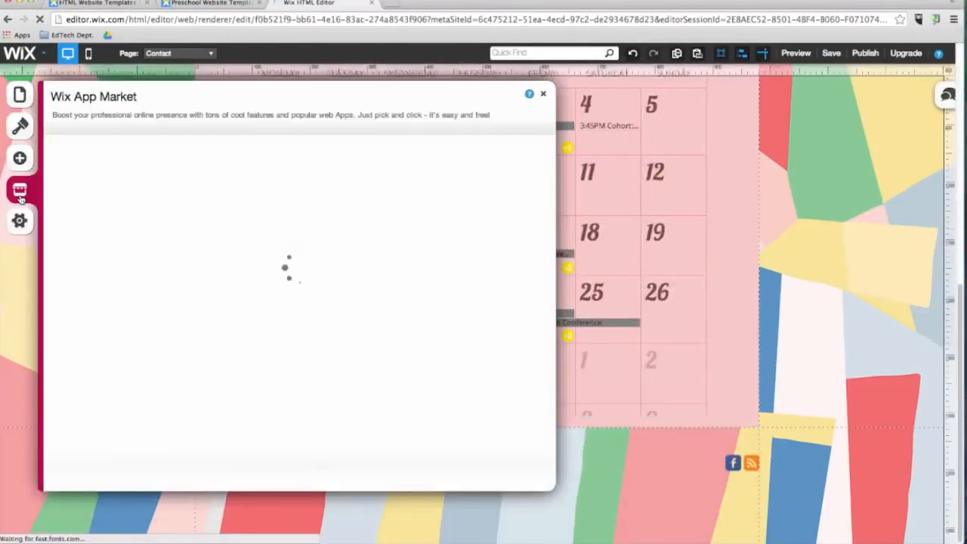
{"action": "type", "text": "chat"}
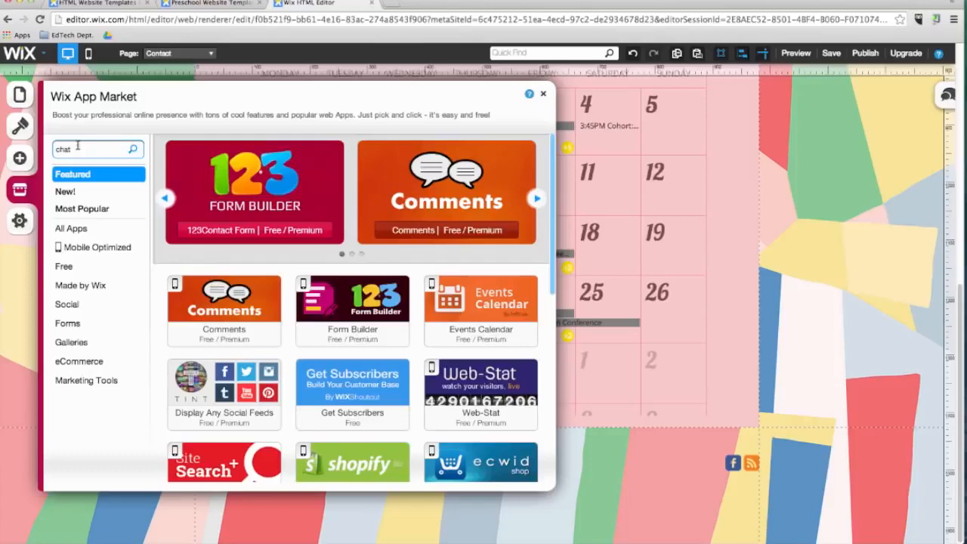
{"action": "left_click", "coordinate": [133, 149]}
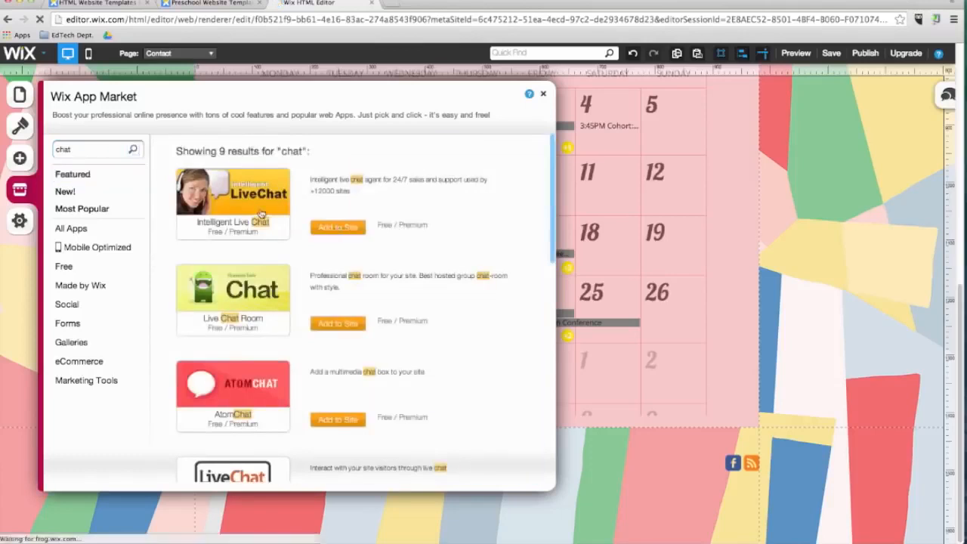
{"action": "left_click", "coordinate": [337, 228]}
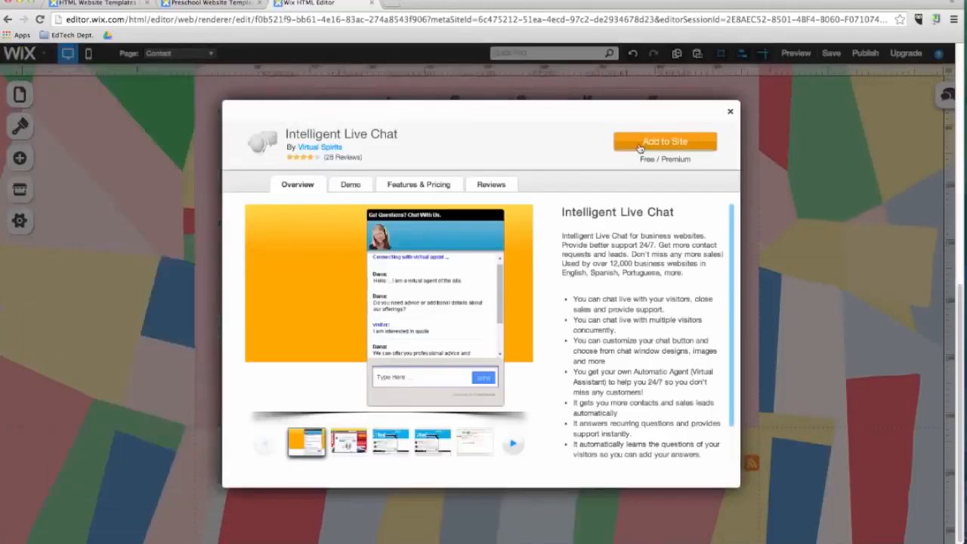
{"action": "left_click", "coordinate": [657, 145]}
Place the Chat With Us button beside the Contact Us heading, just below the site menu, and dismiss its account setup
{"action": "left_click_drag", "start_coordinate": [663, 475], "coordinate": [687, 196]}
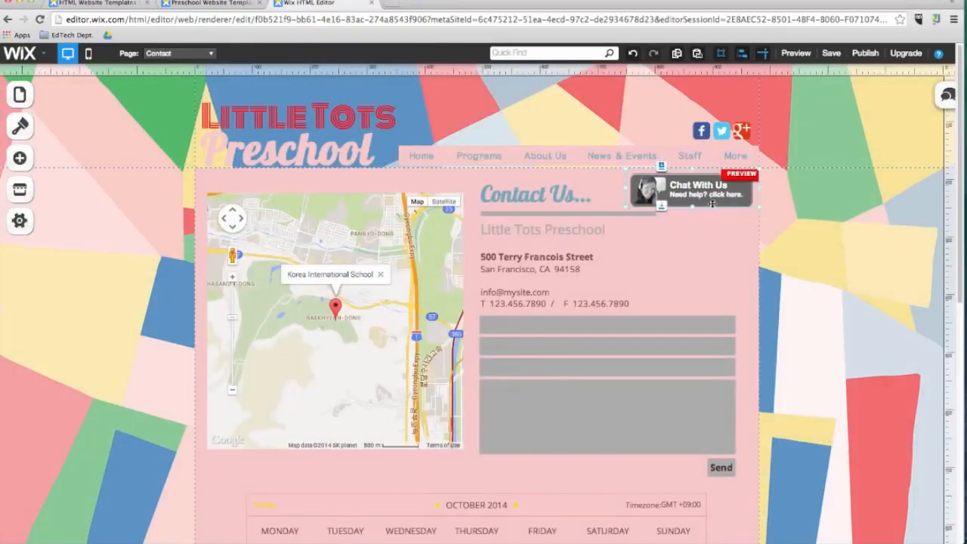
{"action": "left_click", "coordinate": [759, 216]}
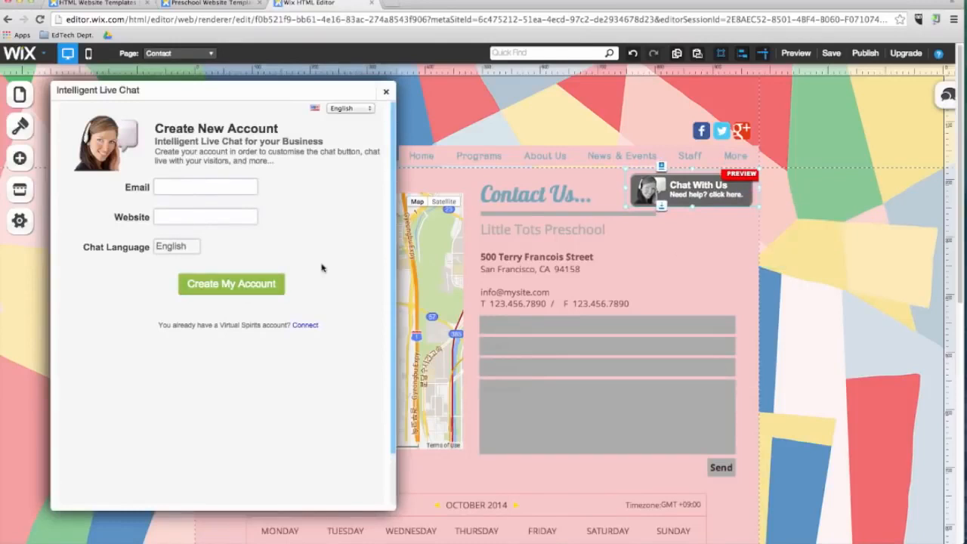
{"action": "left_click", "coordinate": [385, 91]}
Examine the site settings for Site Address, SEO (Google), Social Settings, Statistics and Favicon without changing them
{"action": "left_click", "coordinate": [20, 220]}
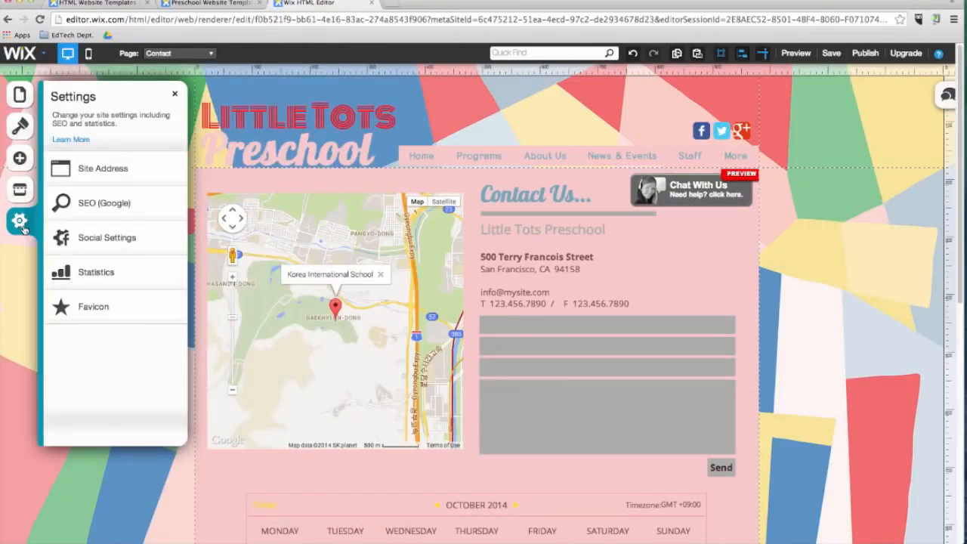
{"action": "left_click", "coordinate": [87, 179]}
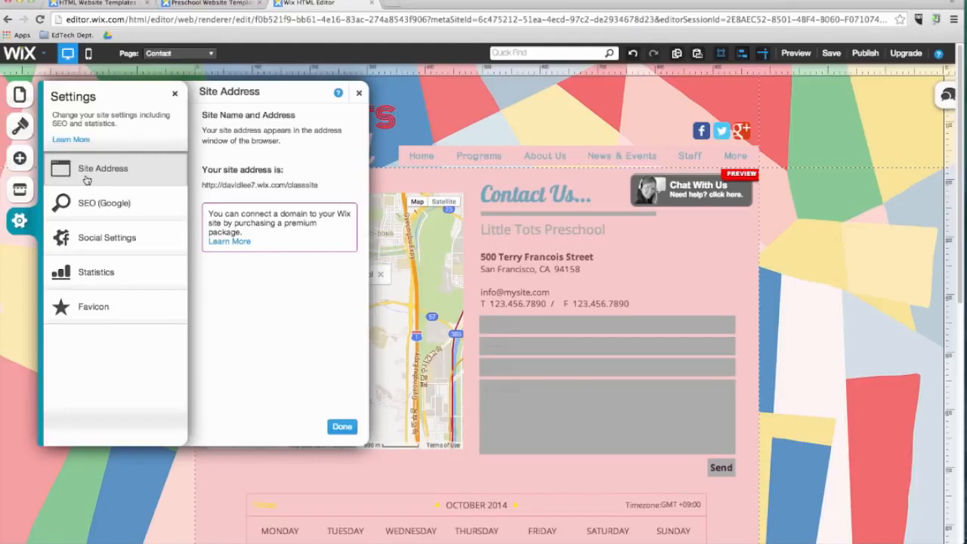
{"action": "left_click", "coordinate": [94, 212]}
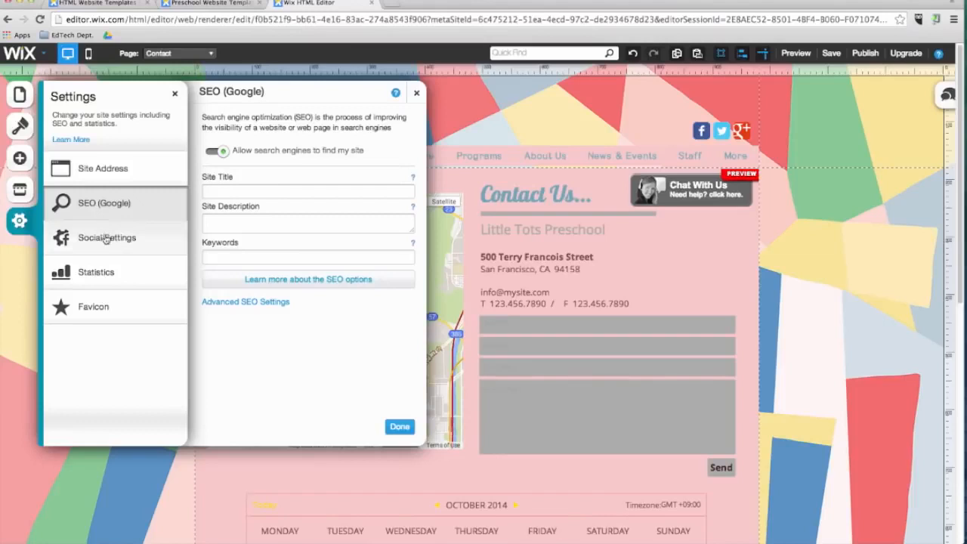
{"action": "left_click", "coordinate": [106, 238]}
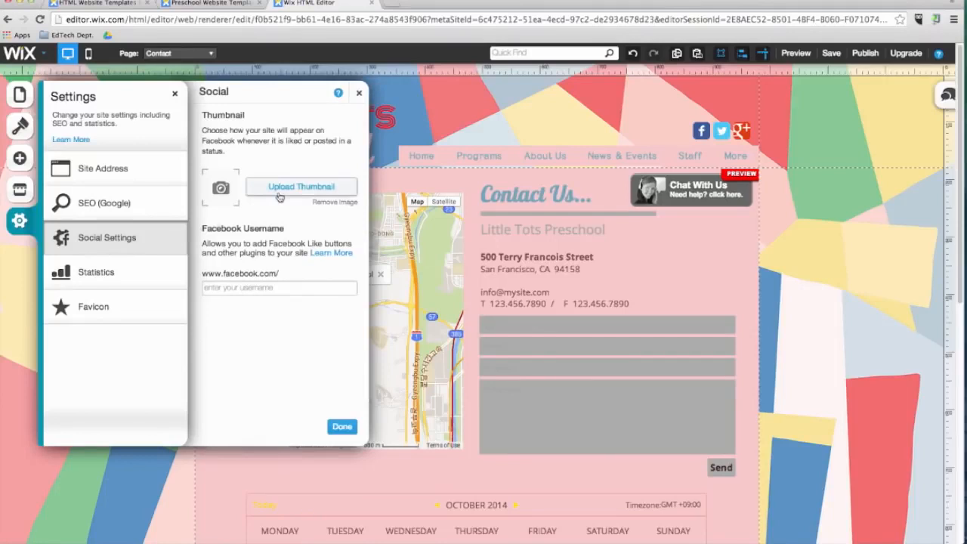
{"action": "left_click", "coordinate": [139, 278]}
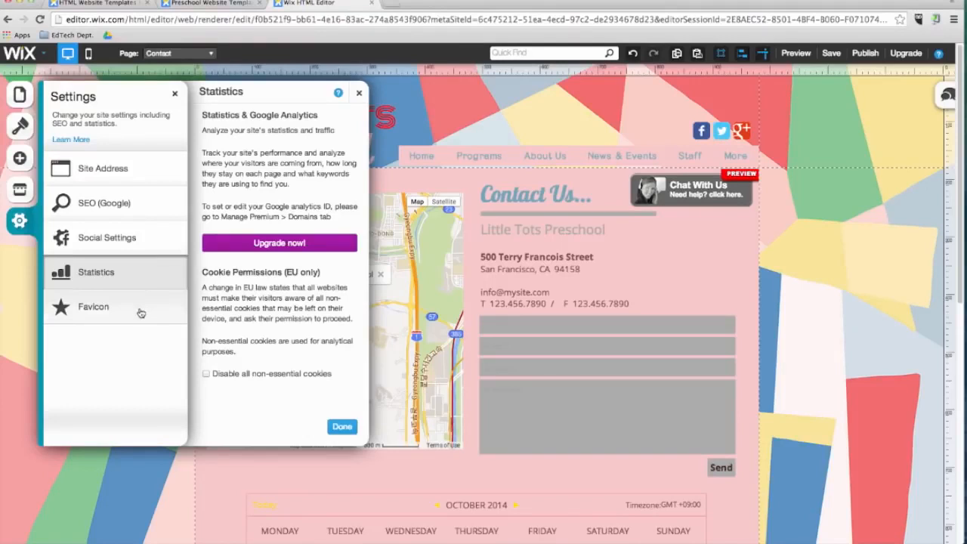
{"action": "left_click", "coordinate": [140, 311]}
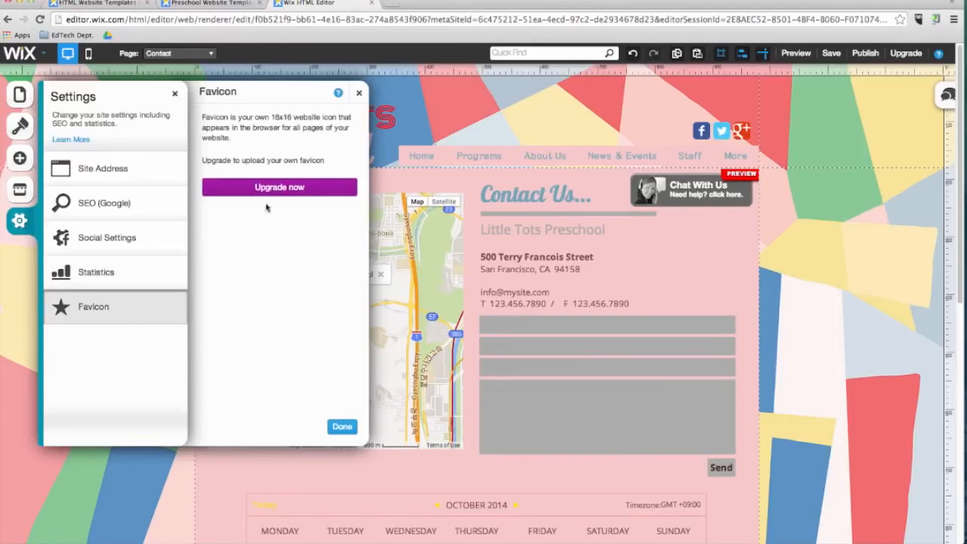
{"action": "left_click", "coordinate": [342, 426]}
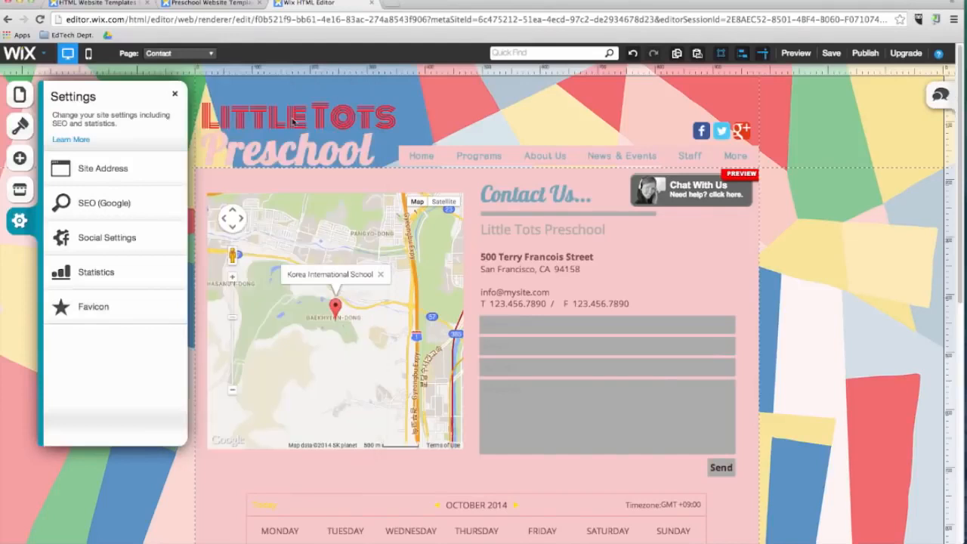
Replace the two-line header title with the teacher's title and surname in possessive form above "ClassSite"
{"action": "double_click", "coordinate": [296, 102]}
{"action": "type", "text": "Mr."}
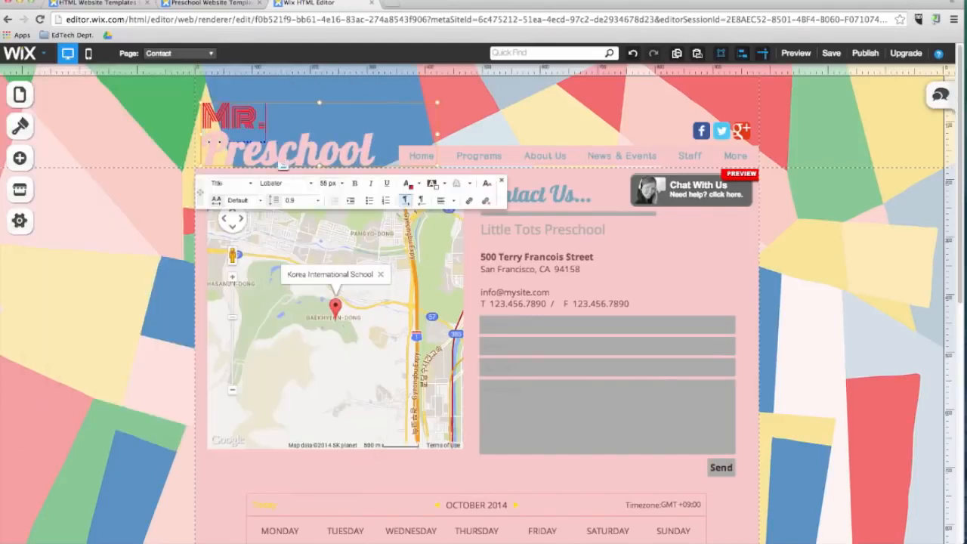
{"action": "type", "text": "Lee's"}
{"action": "double_click", "coordinate": [219, 141]}
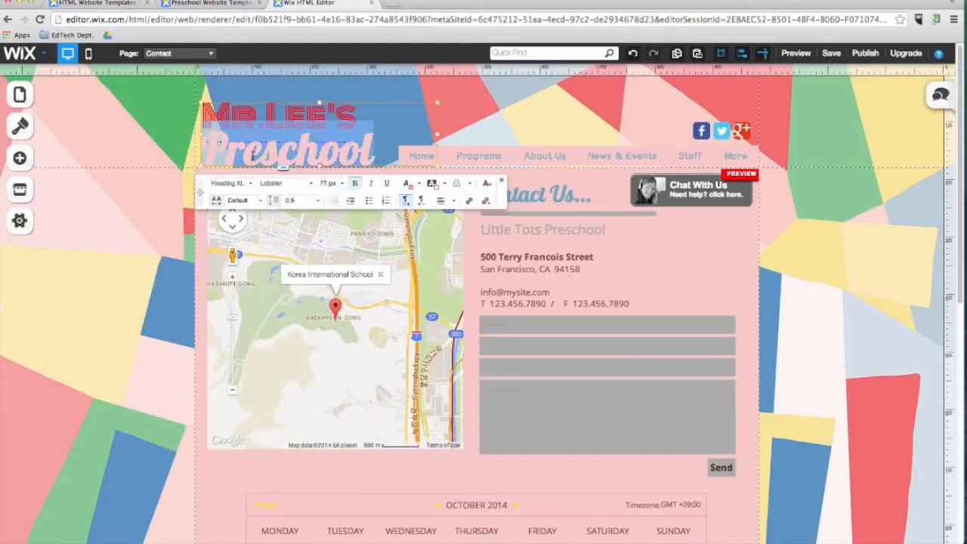
{"action": "type", "text": "ClassSite"}
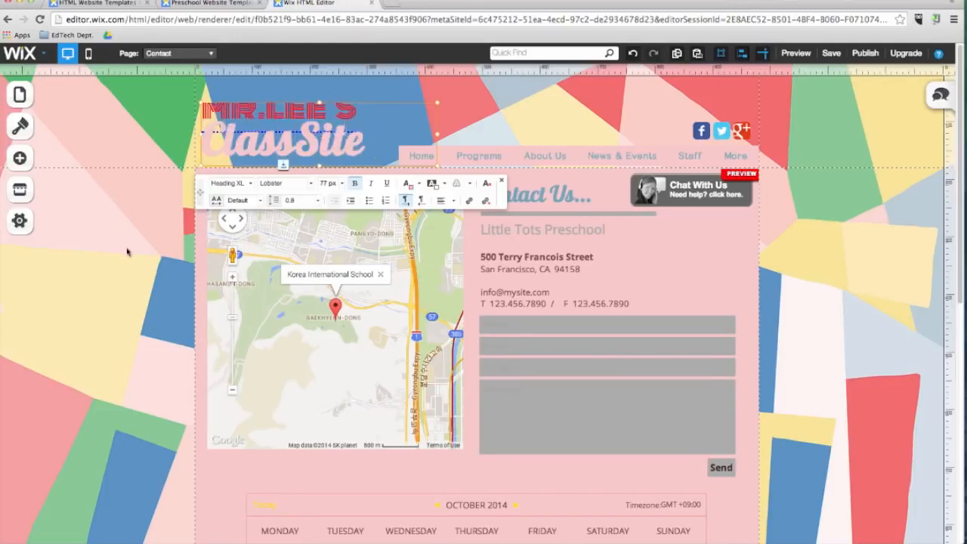
{"action": "left_click", "coordinate": [806, 76]}
Save the site as a draft and publish it online
{"action": "left_click", "coordinate": [830, 53]}
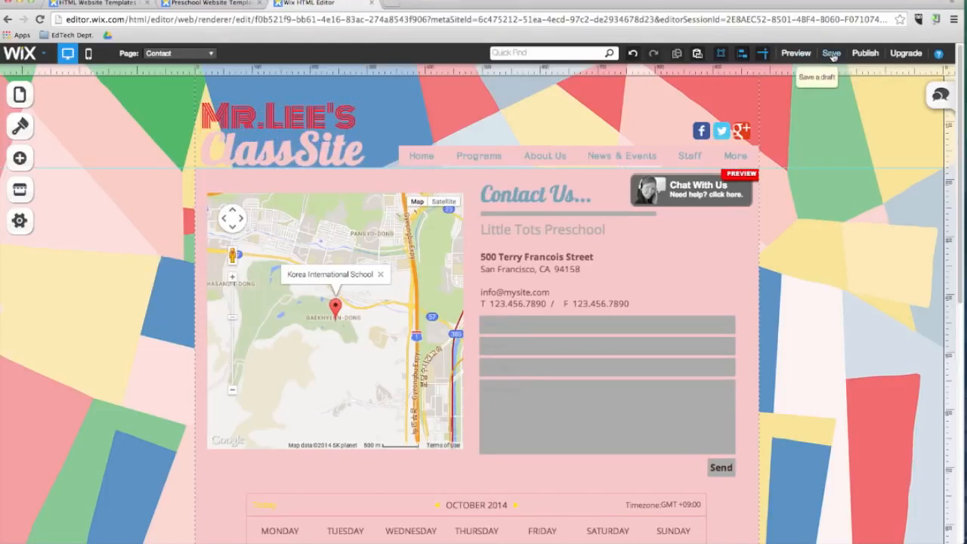
{"action": "left_click", "coordinate": [602, 330]}
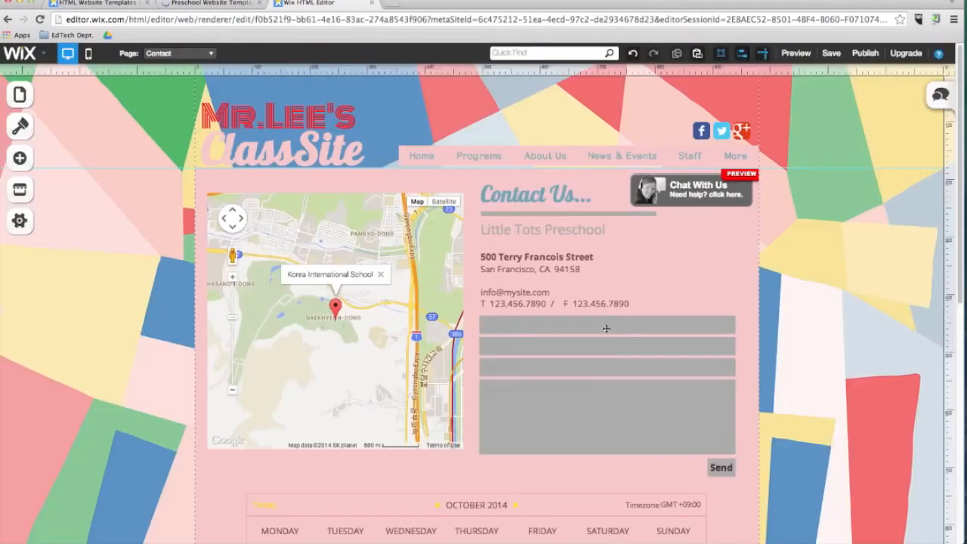
{"action": "left_click", "coordinate": [865, 54]}
{"action": "left_click", "coordinate": [479, 249]}
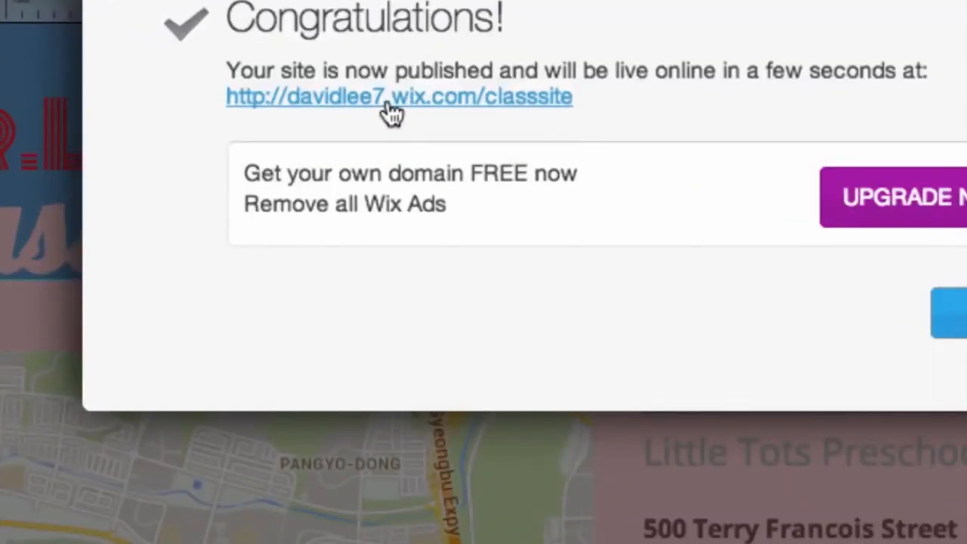
Open the published class site from its link and view the About Us and Gallery pages
{"action": "left_click", "coordinate": [392, 107]}
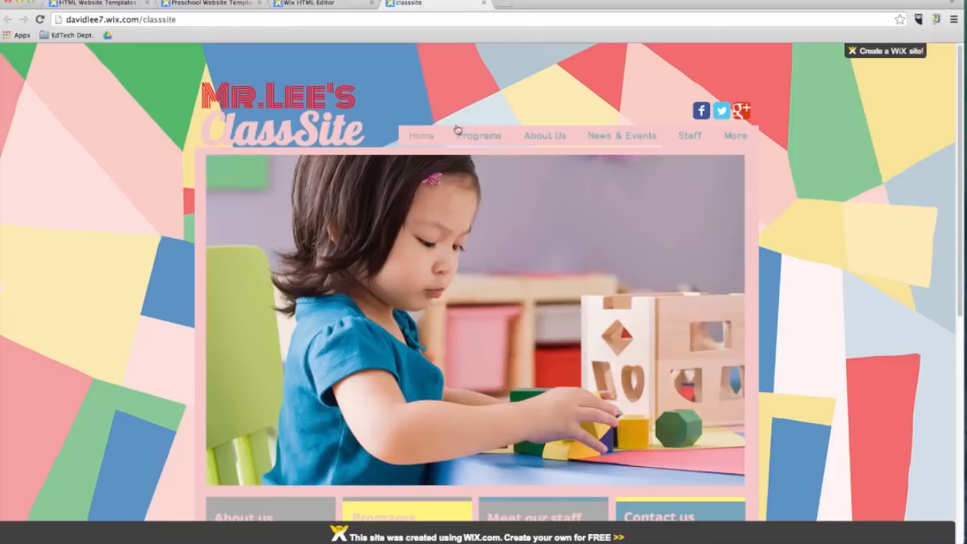
{"action": "left_click", "coordinate": [543, 137]}
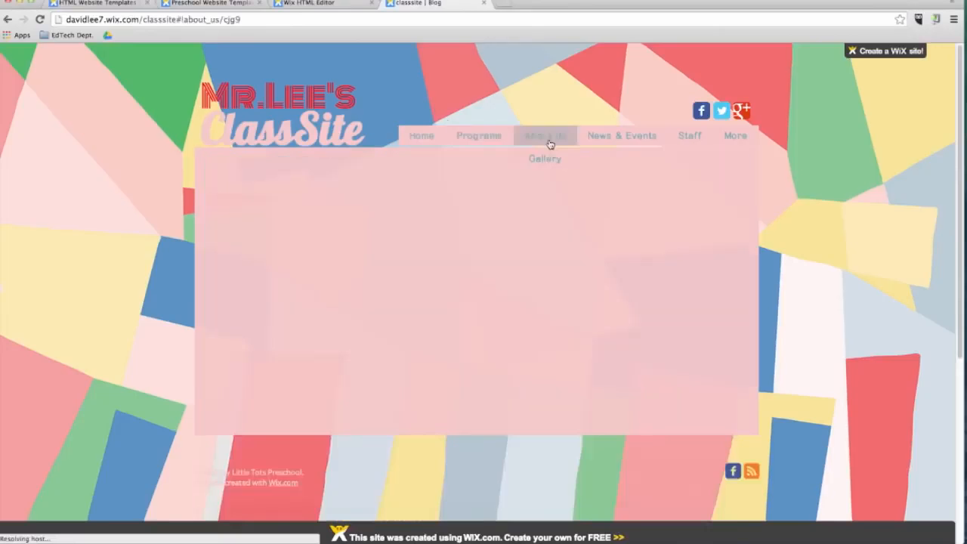
{"action": "left_click", "coordinate": [544, 161]}
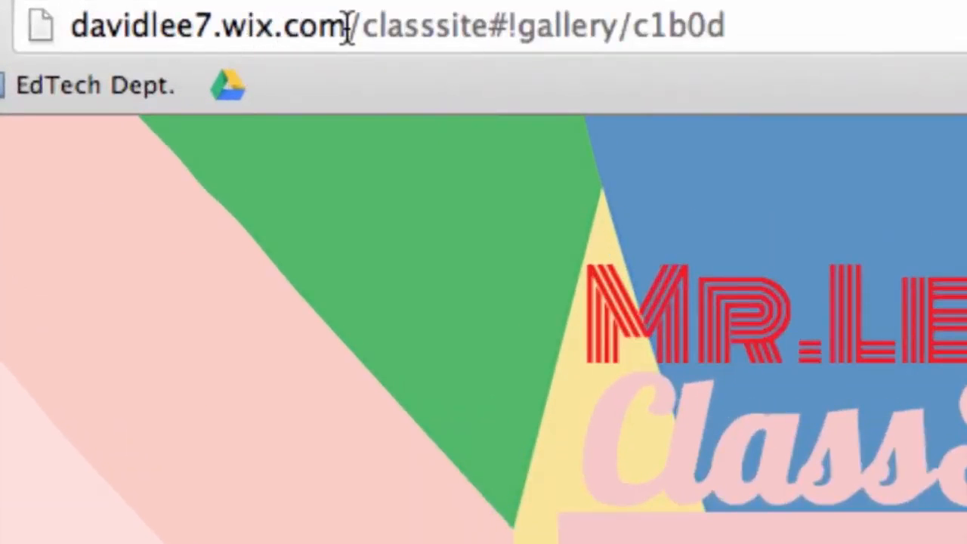
Examine the wix.com part of the published address and enter the teacher's own custom domain in its place for comparison
{"action": "left_click_drag", "start_coordinate": [221, 27], "coordinate": [355, 30]}
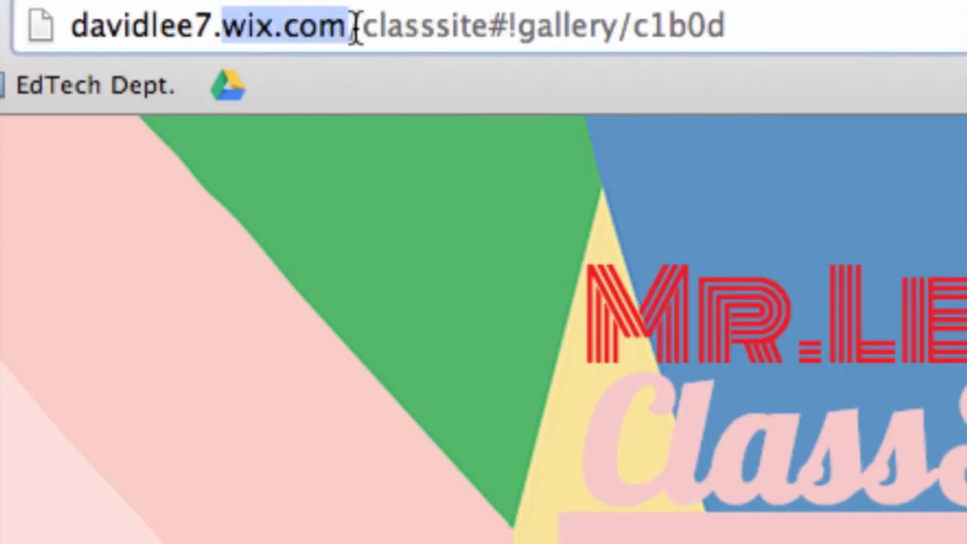
{"action": "left_click", "coordinate": [352, 28]}
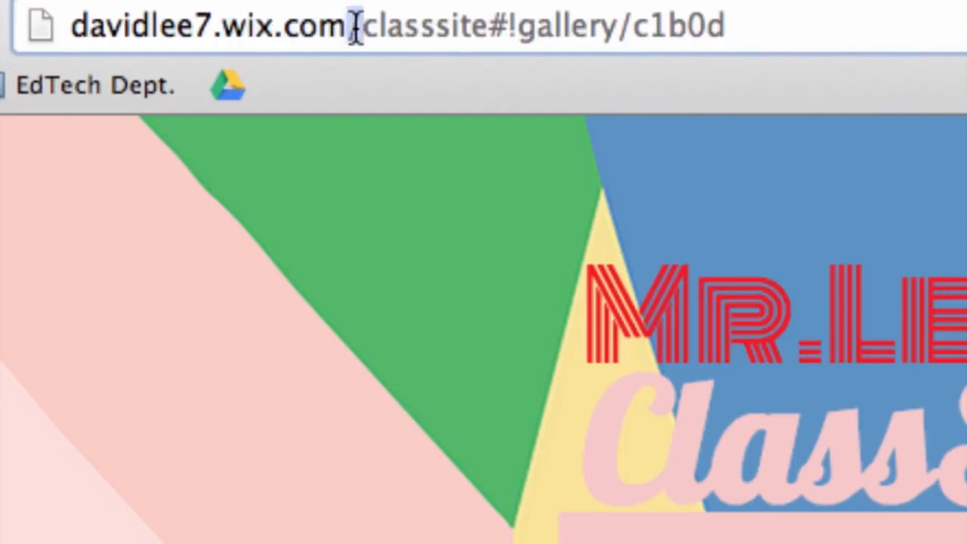
{"action": "key", "text": "super+a"}
{"action": "type", "text": "davidleee"}
{"action": "key", "text": "BackSpace"}
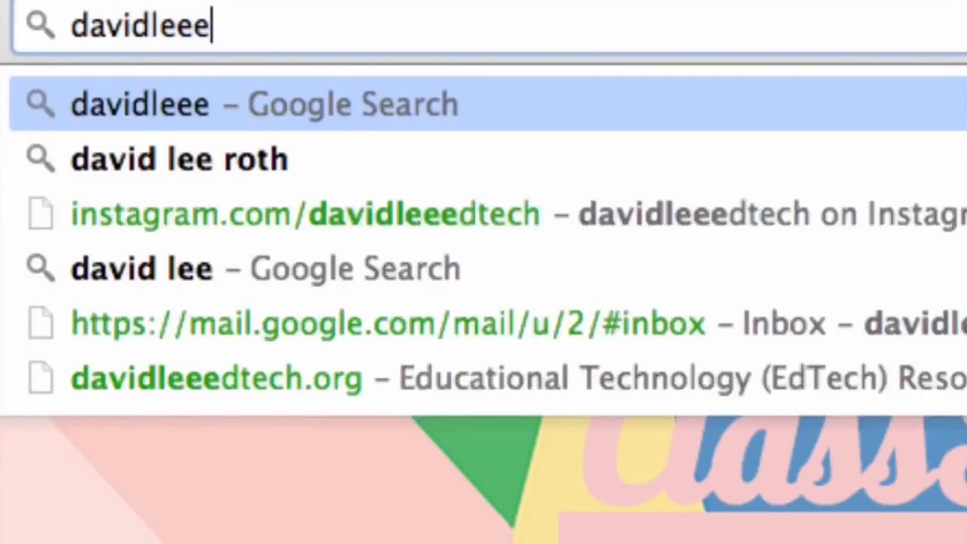
{"action": "type", "text": "dtech.org"}
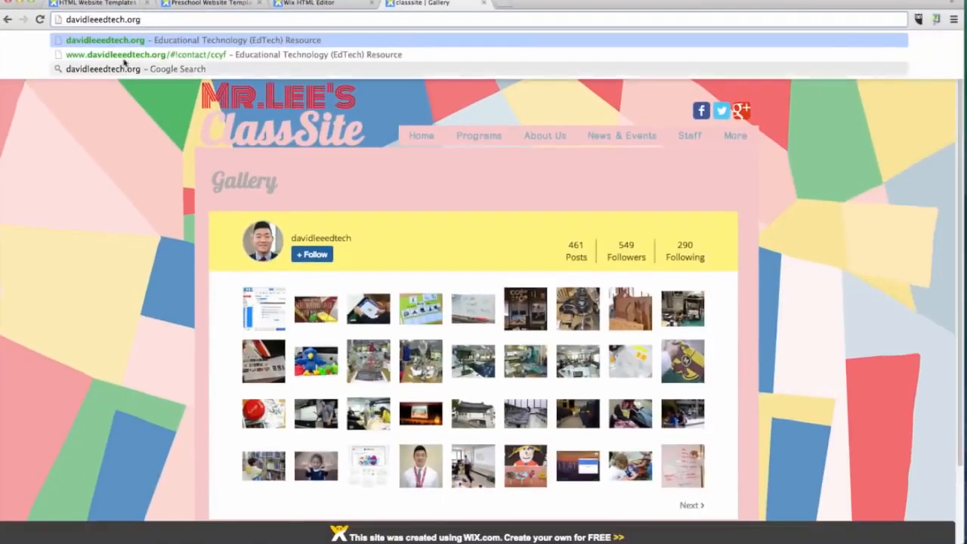
{"action": "key", "text": "Return"}
{"action": "mouse_move", "coordinate": [894, 56]}
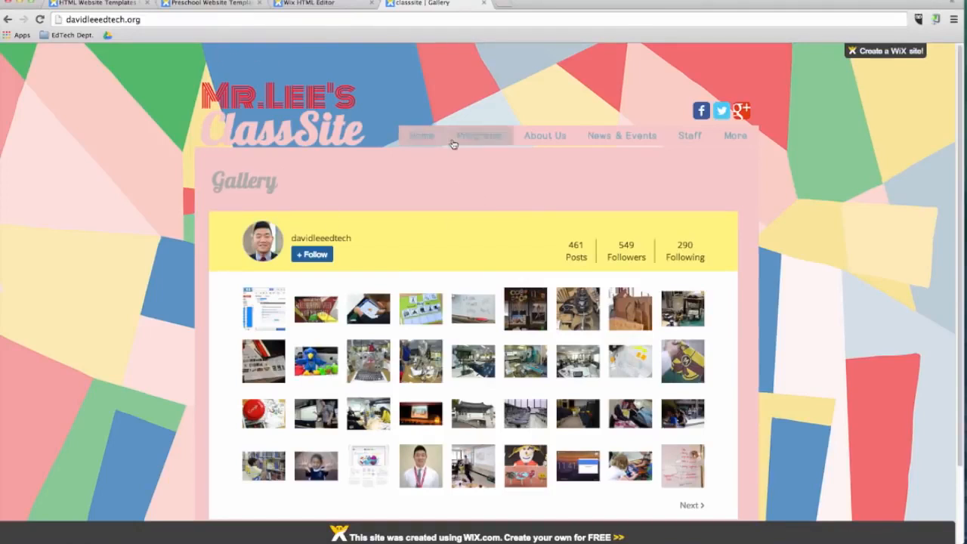
Switch to the Wix editor's mobile view of the Home page and move the social icons to the header's right edge
{"action": "left_click", "coordinate": [346, 6]}
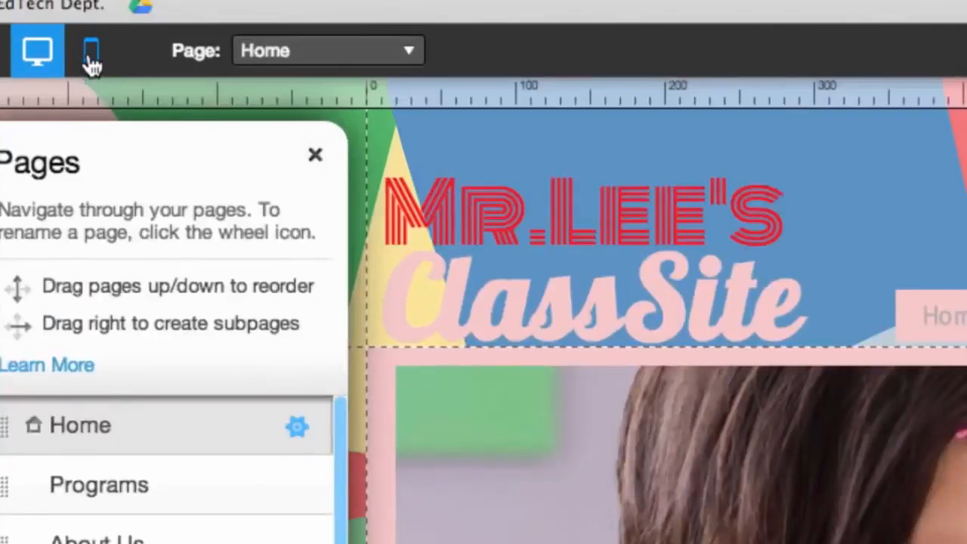
{"action": "left_click", "coordinate": [91, 59]}
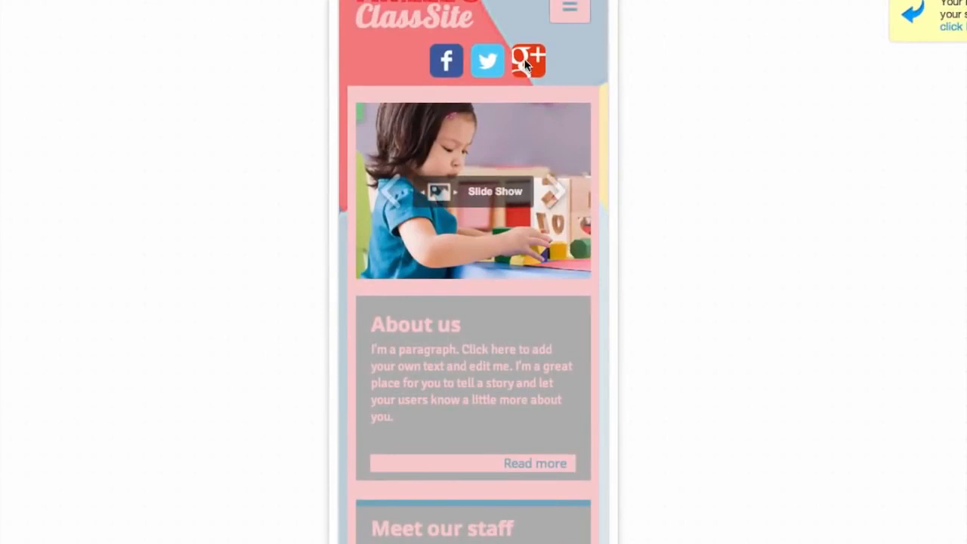
{"action": "left_click", "coordinate": [526, 64]}
{"action": "left_click_drag", "start_coordinate": [541, 64], "coordinate": [574, 61]}
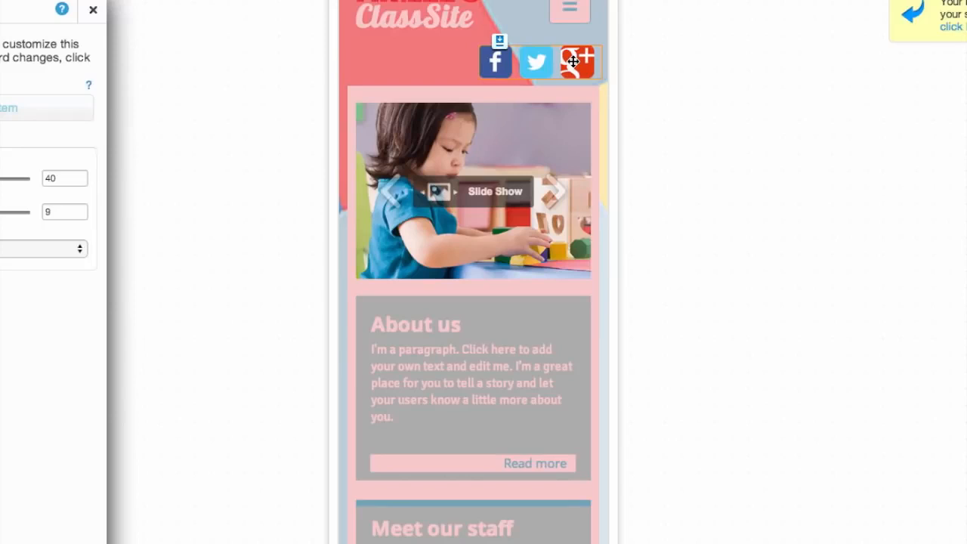
Hide the Slideshow Gallery on the mobile Home page and restore it from the hidden items
{"action": "left_click", "coordinate": [481, 250]}
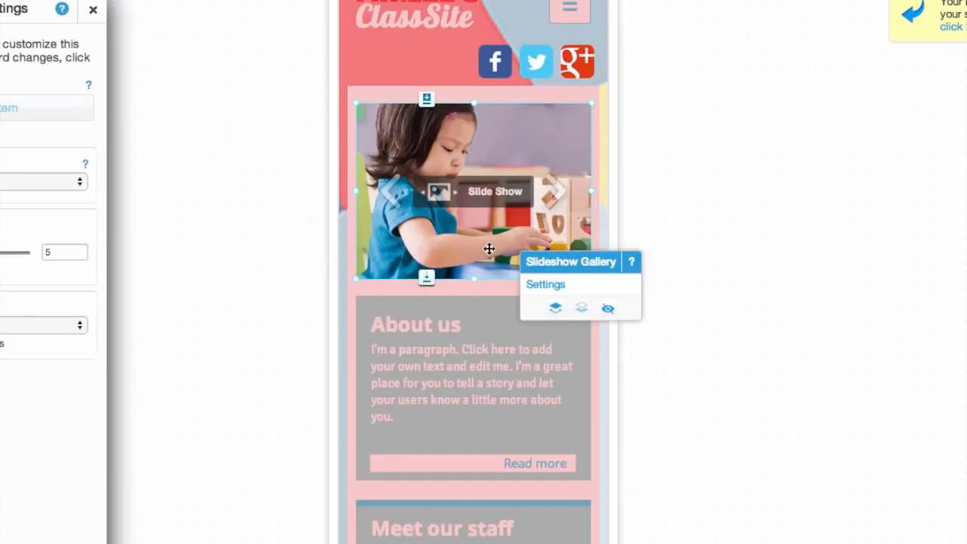
{"action": "left_click", "coordinate": [608, 311]}
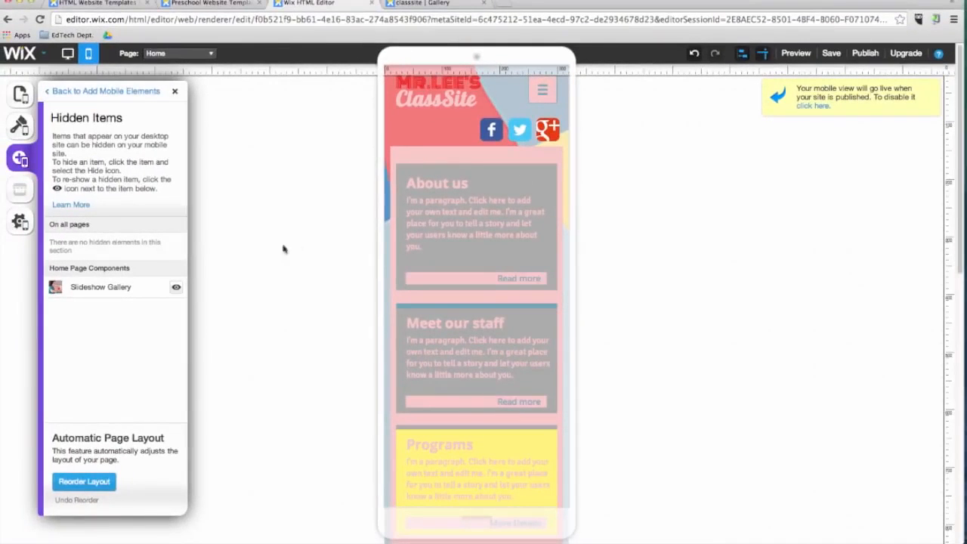
{"action": "left_click", "coordinate": [176, 288]}
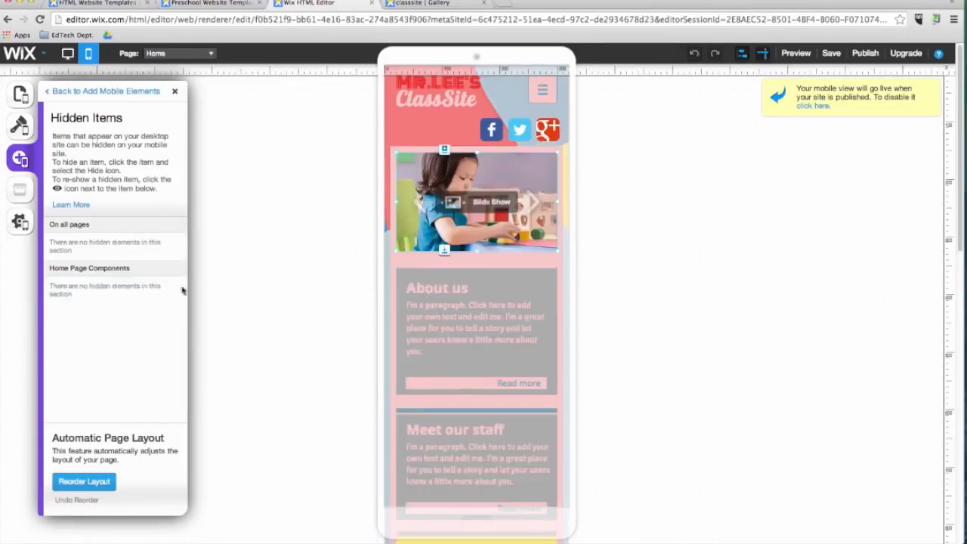
Preview the mobile site, scroll through the Home page and open the About Us page
{"action": "left_click", "coordinate": [796, 55]}
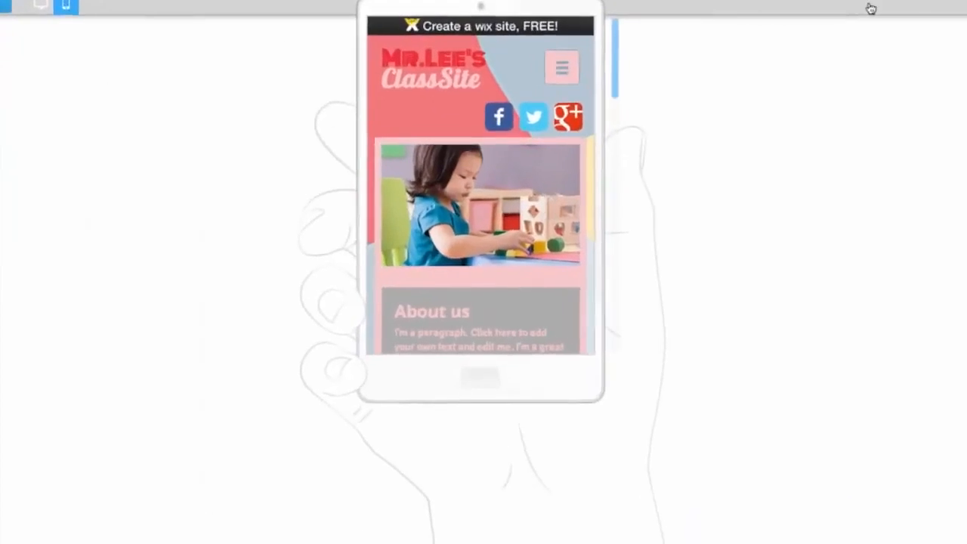
{"action": "left_click_drag", "start_coordinate": [612, 68], "coordinate": [611, 135]}
{"action": "left_click", "coordinate": [546, 139]}
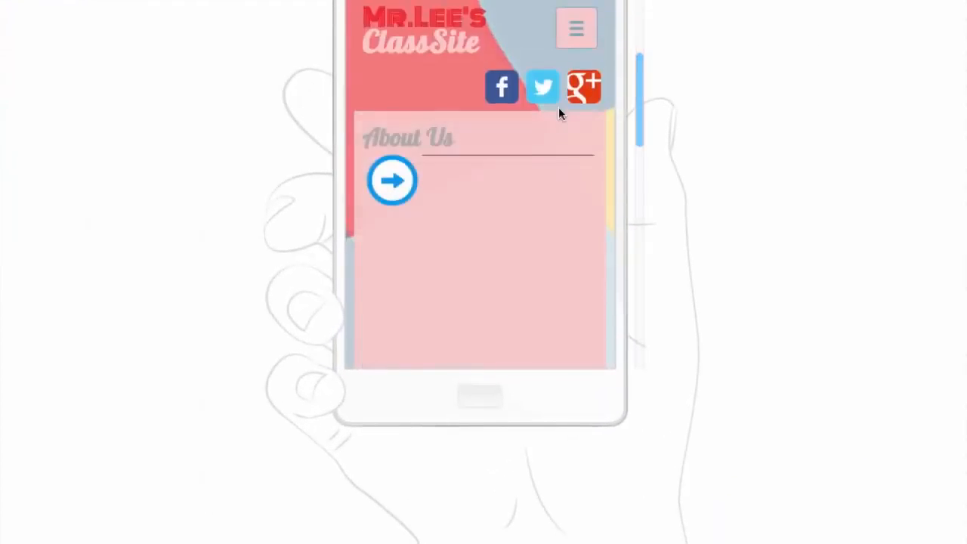
Expand the mobile preview's navigation menu on the About Us page, look through the listed pages and open another one
{"action": "mouse_move", "coordinate": [640, 4]}
{"action": "left_mouse_down"}
{"action": "mouse_move", "coordinate": [643, 289]}
{"action": "mouse_move", "coordinate": [640, 1]}
{"action": "left_mouse_up"}
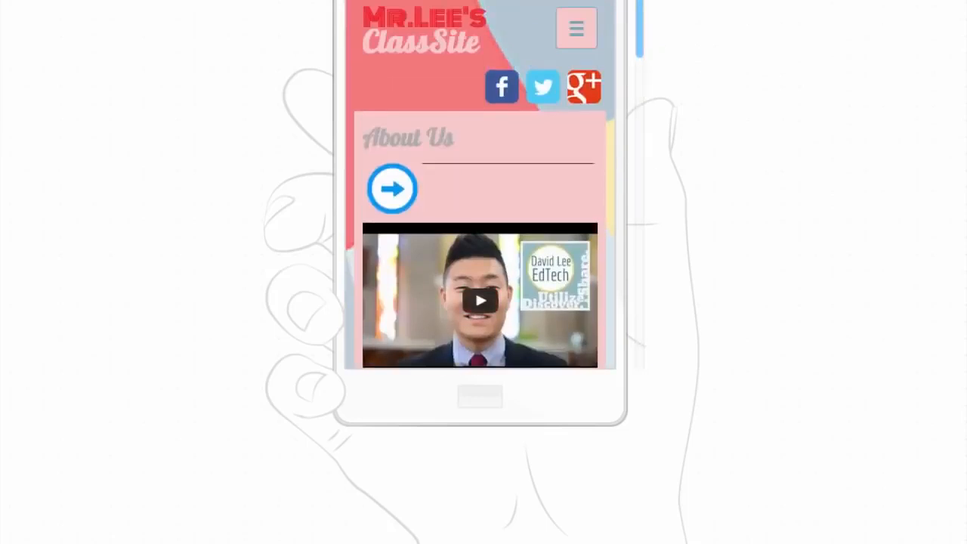
{"action": "left_click", "coordinate": [576, 28]}
{"action": "scroll", "coordinate": [435, 250], "scroll_direction": "down", "scroll_amount": 2}
{"action": "scroll", "coordinate": [453, 207], "scroll_direction": "down", "scroll_amount": 2}
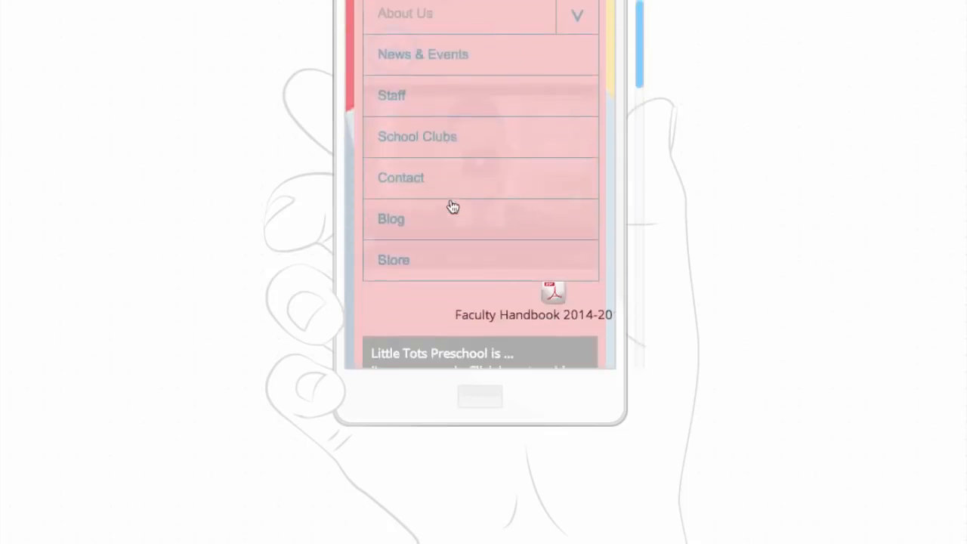
{"action": "scroll", "coordinate": [454, 207], "scroll_direction": "up", "scroll_amount": 3}
{"action": "scroll", "coordinate": [459, 199], "scroll_direction": "down", "scroll_amount": 1}
{"action": "left_click", "coordinate": [459, 200]}
{"action": "mouse_move", "coordinate": [640, 32]}
{"action": "left_mouse_down"}
{"action": "mouse_move", "coordinate": [630, 55]}
{"action": "mouse_move", "coordinate": [640, 16]}
{"action": "left_mouse_up"}
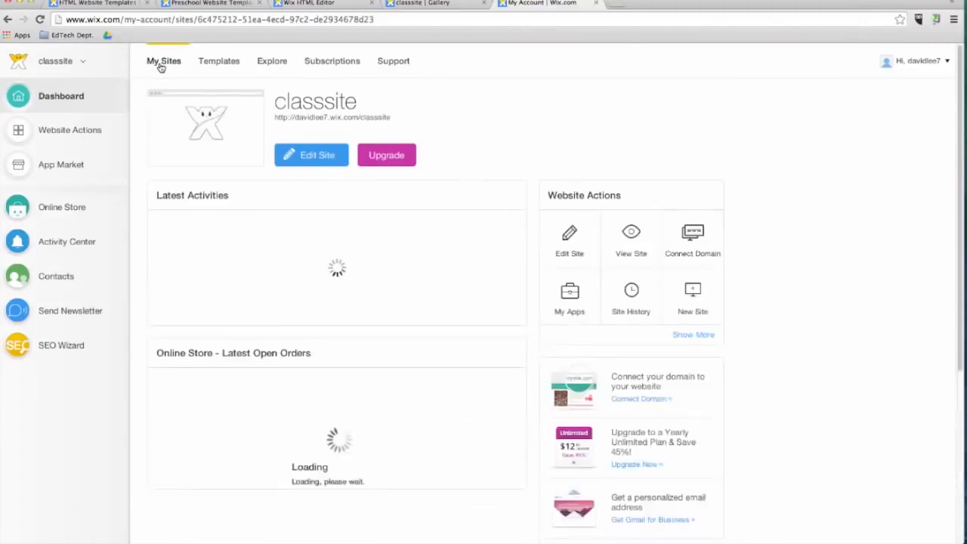
Open the premium plan comparison for classsite from its account dashboard and select the yearly Unlimited plan to view its option
{"action": "left_click", "coordinate": [160, 67]}
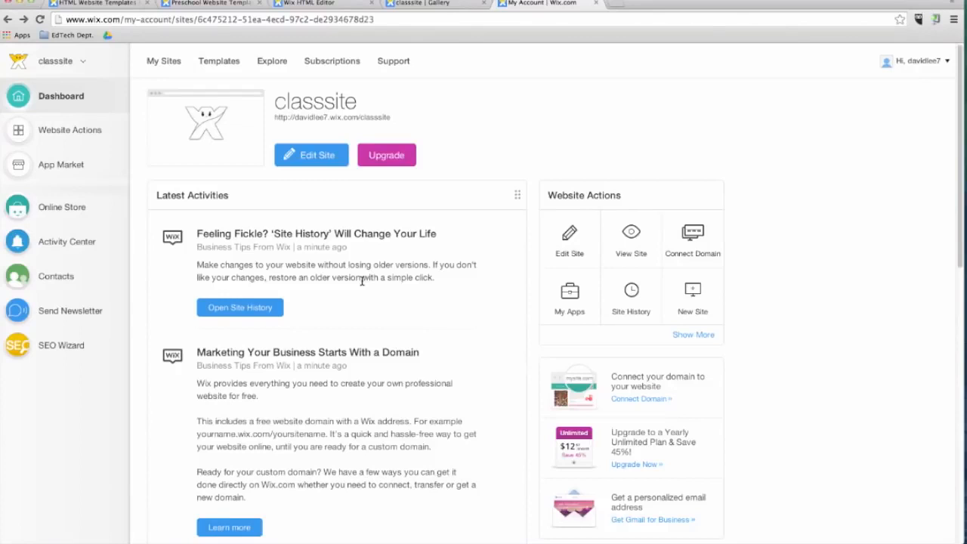
{"action": "left_click", "coordinate": [400, 165]}
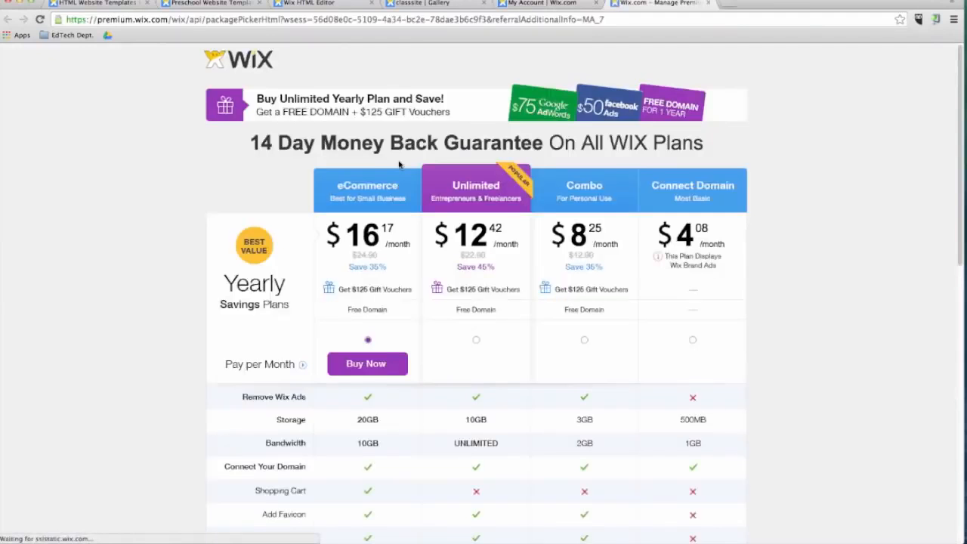
{"action": "scroll", "coordinate": [408, 246], "scroll_direction": "down", "scroll_amount": 1}
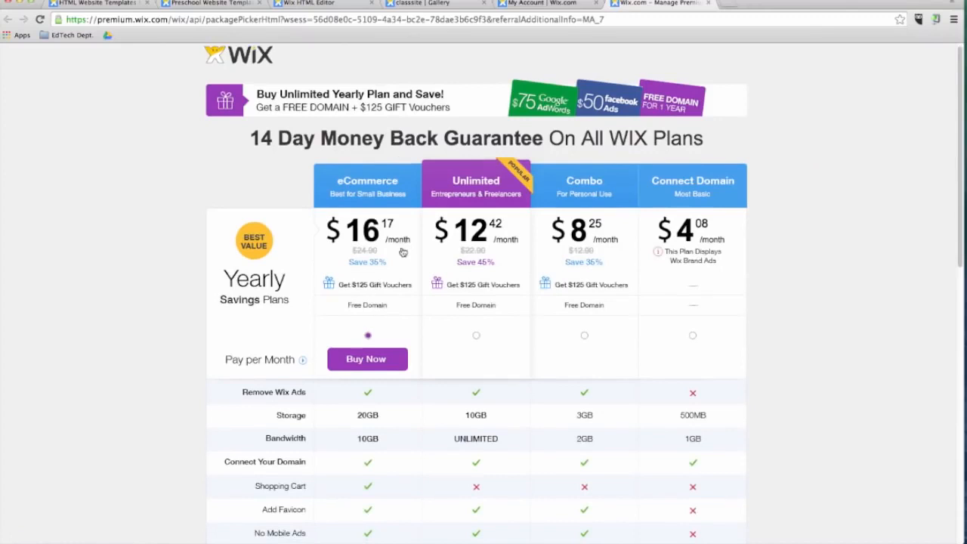
{"action": "left_click", "coordinate": [476, 336]}
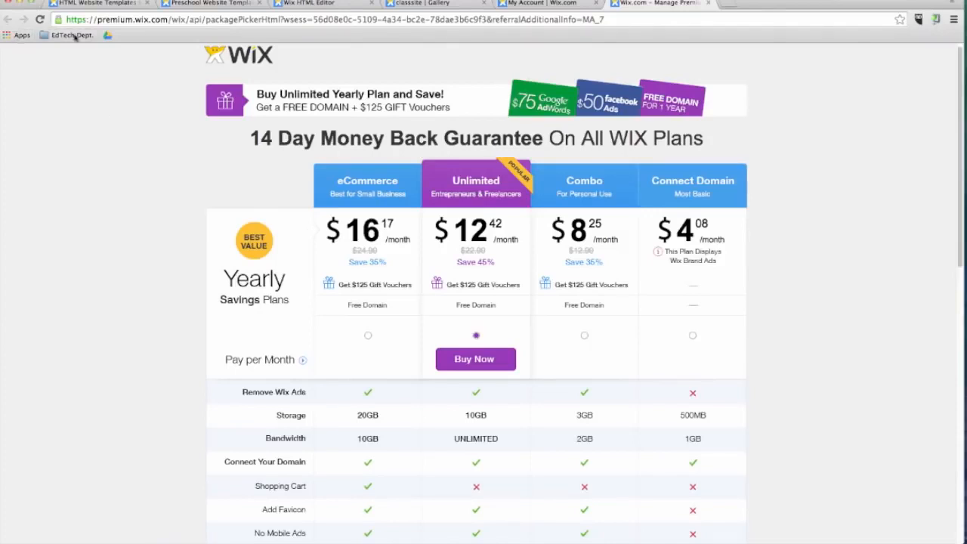
Return to the site's account page, open the Wix Help Center and search for "how to add animation to my site"
{"action": "left_click", "coordinate": [551, 4]}
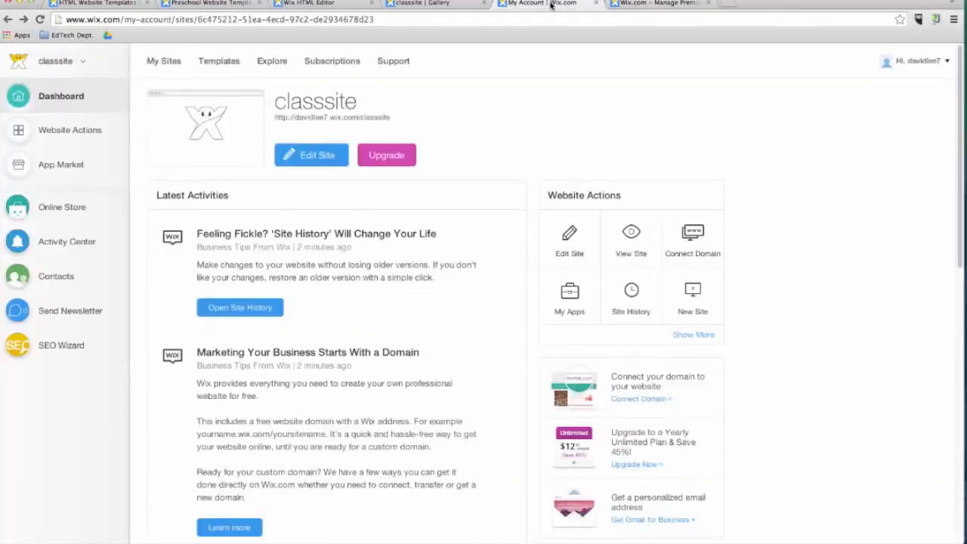
{"action": "left_click", "coordinate": [408, 68]}
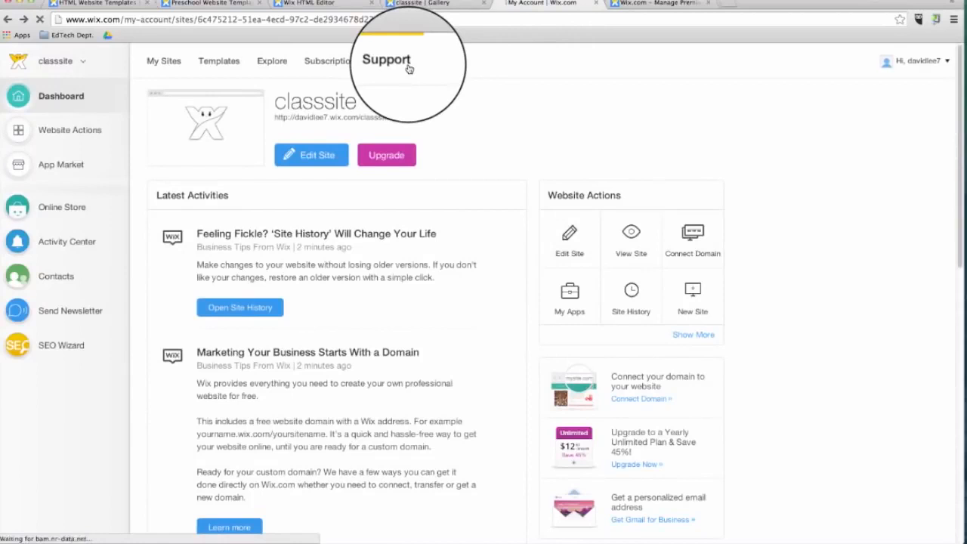
{"action": "type", "text": "how to add animation to my site"}
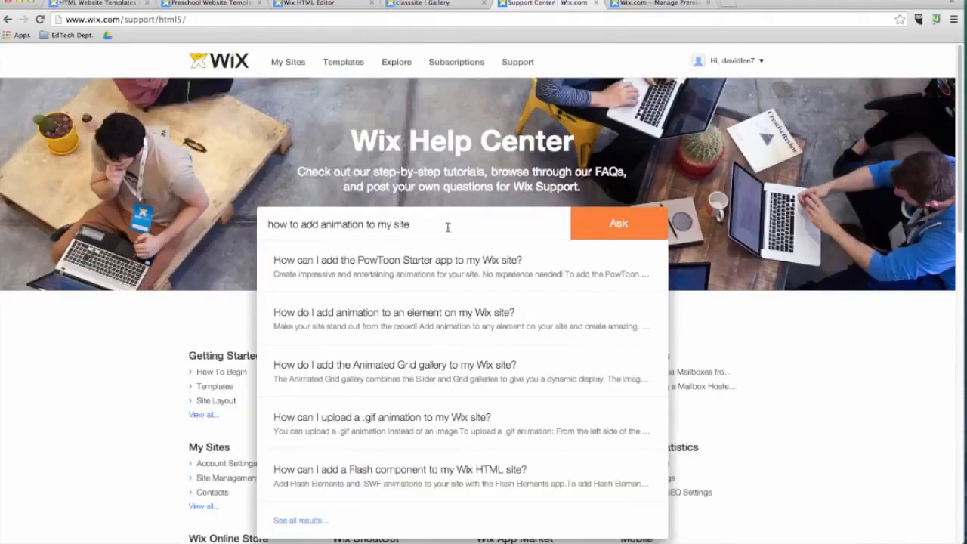
Open the help article "How do I add animation to an element on my Wix site?" and play its video
{"action": "left_click", "coordinate": [431, 313]}
{"action": "scroll", "coordinate": [393, 257], "scroll_direction": "down", "scroll_amount": 3}
{"action": "left_click", "coordinate": [381, 251]}
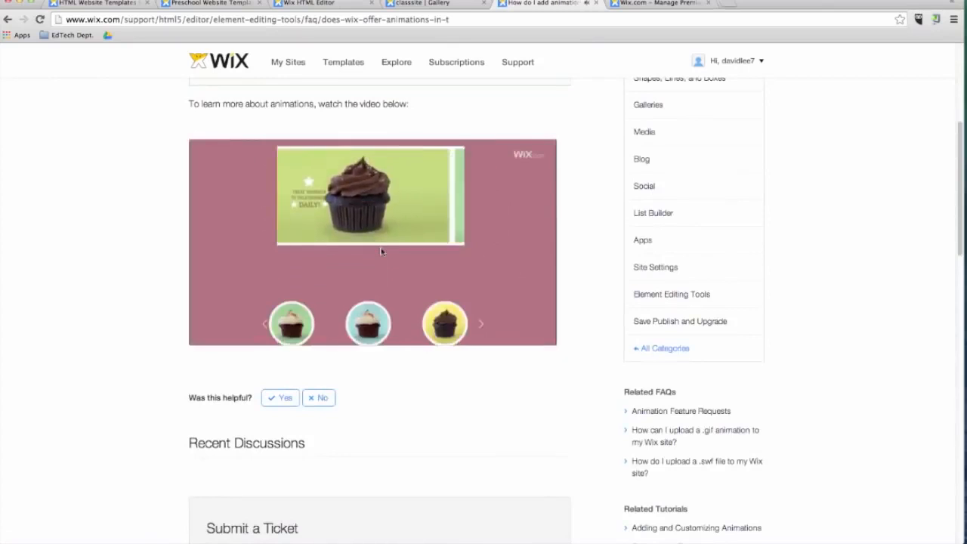
Open the Wix Blog from the help article's footer and look through its posts
{"action": "scroll", "coordinate": [381, 250], "scroll_direction": "down", "scroll_amount": 10}
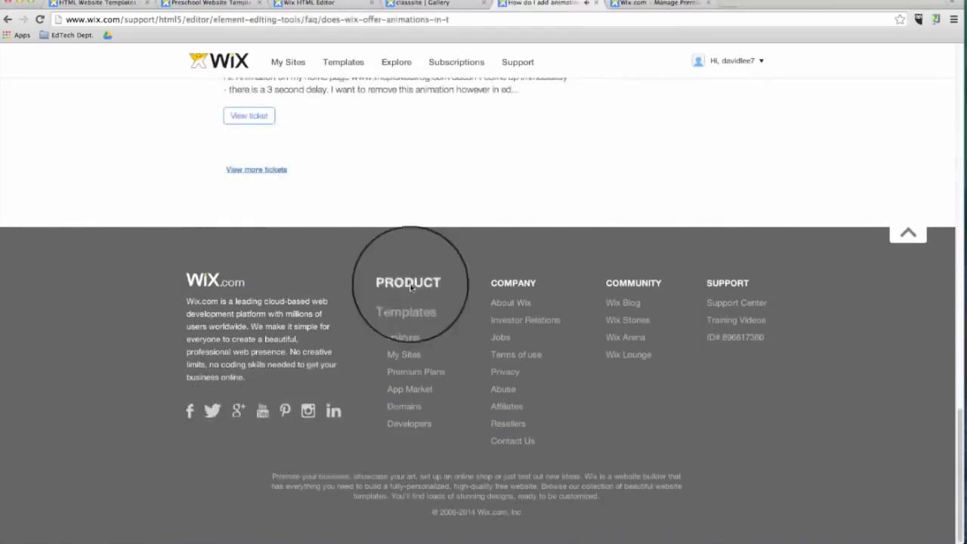
{"action": "left_click", "coordinate": [622, 302]}
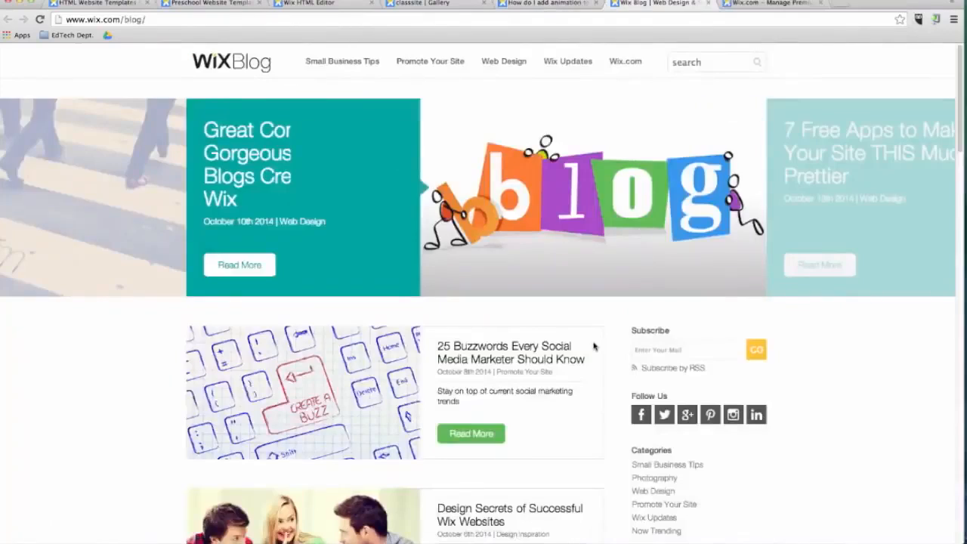
{"action": "scroll", "coordinate": [633, 275], "scroll_direction": "down", "scroll_amount": 10}
{"action": "scroll", "coordinate": [627, 363], "scroll_direction": "down", "scroll_amount": 7}
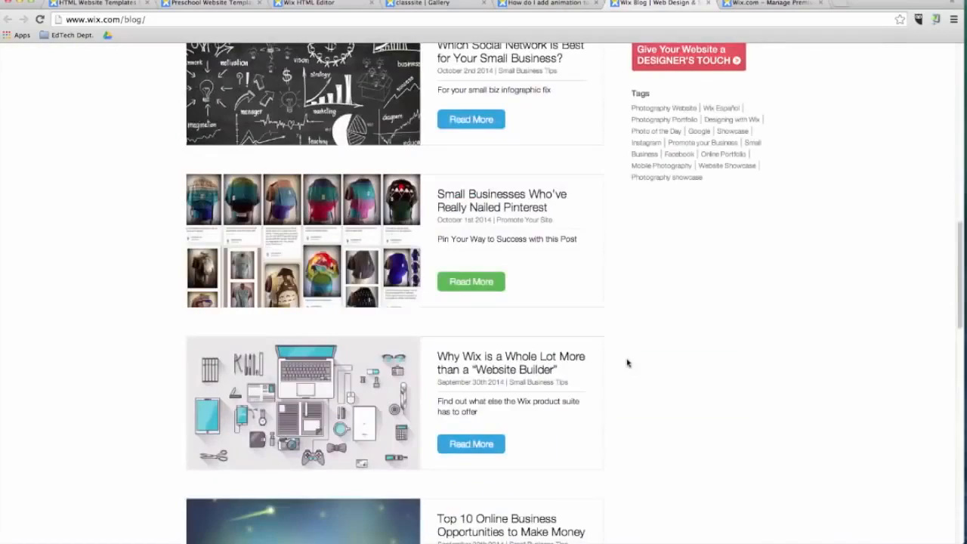